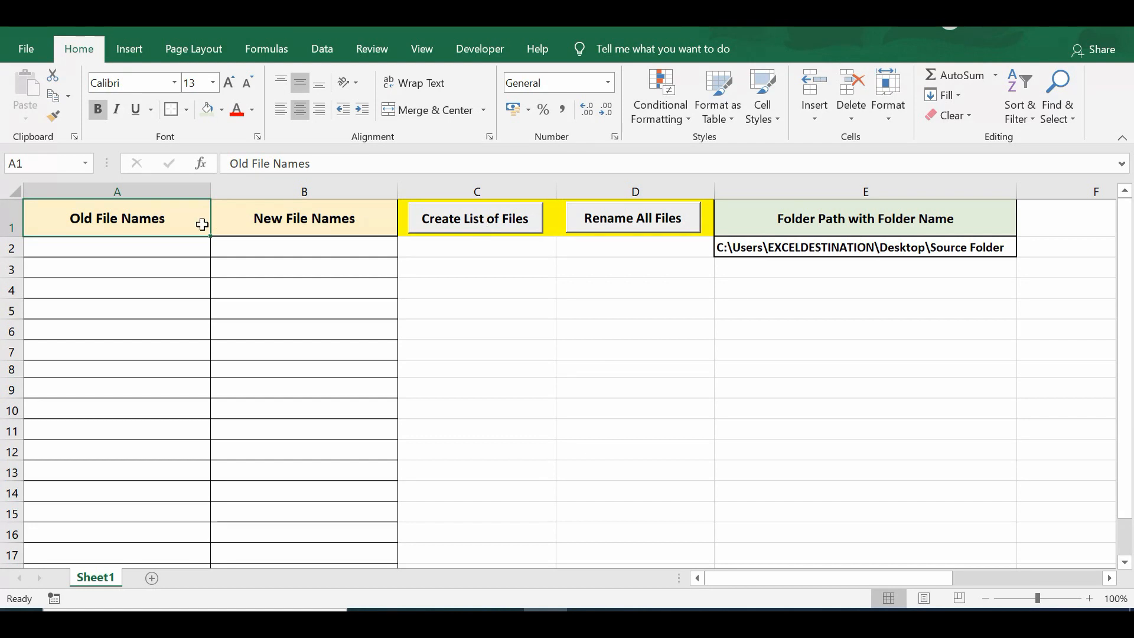
- Run the Create List of Files macro to list the ten source-folder files under Old File Names
left_click(146, 191)
left_click(156, 213)
left_click(498, 221)
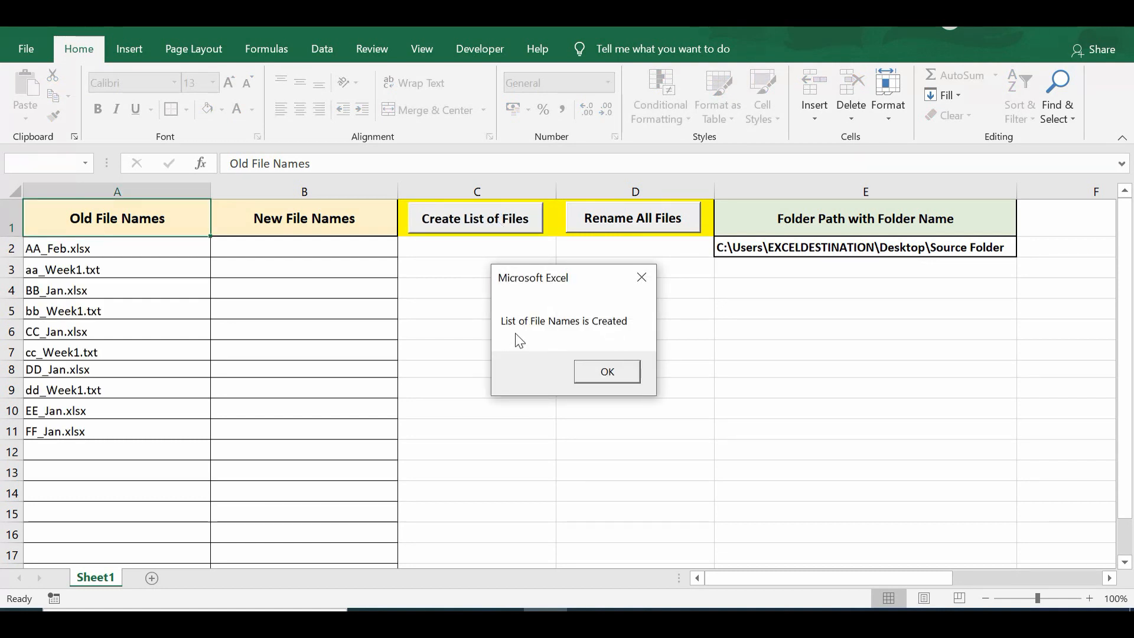
left_click(606, 370)
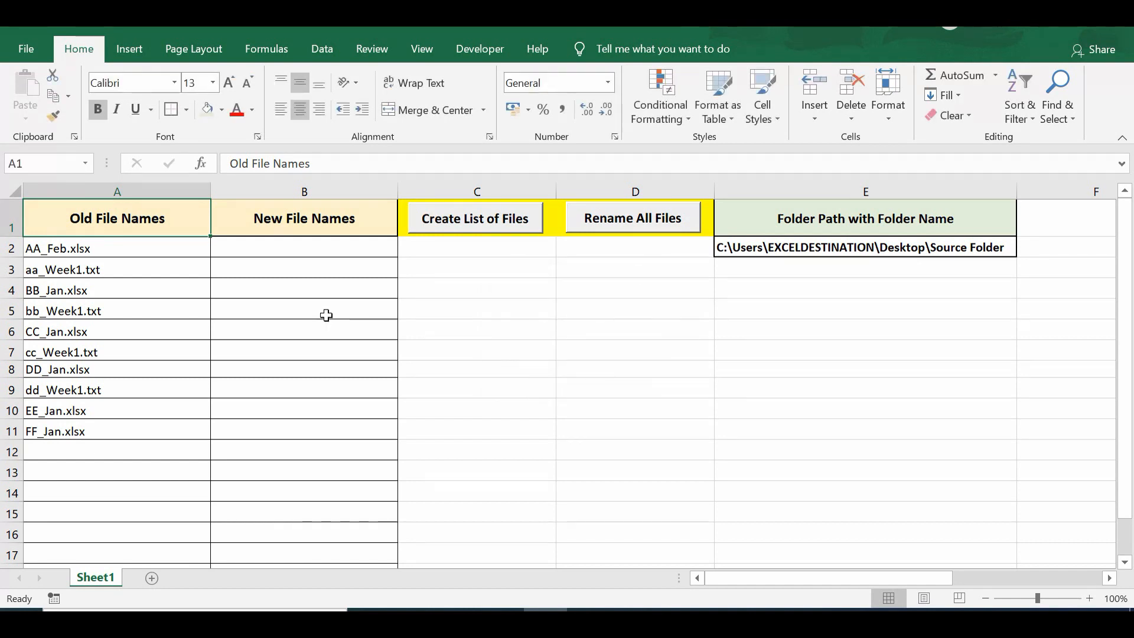
- Review the listed old file names in A2:A11 and return to cell A1
left_click_drag(124, 249, 129, 427)
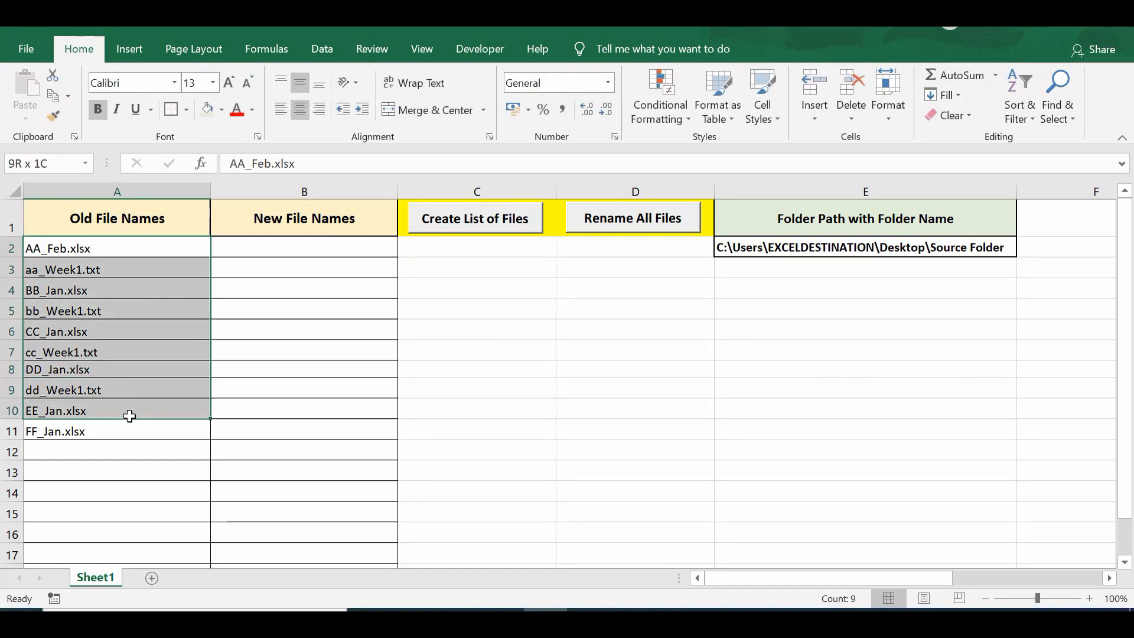
left_click(119, 223)
key("super+d")
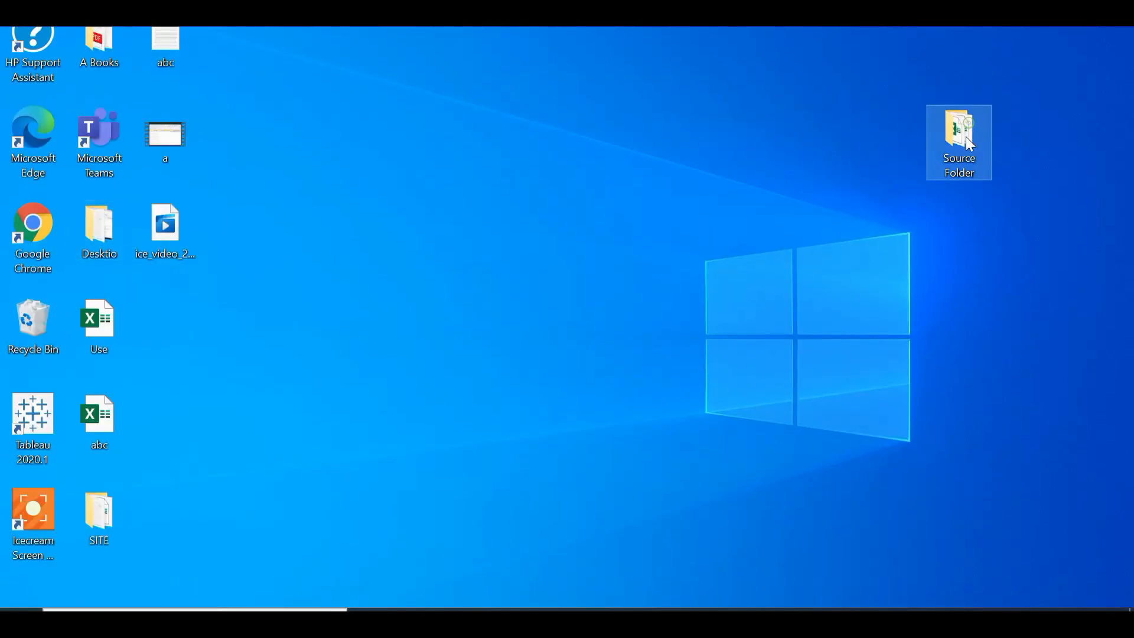
left_click_drag(968, 124, 966, 173)
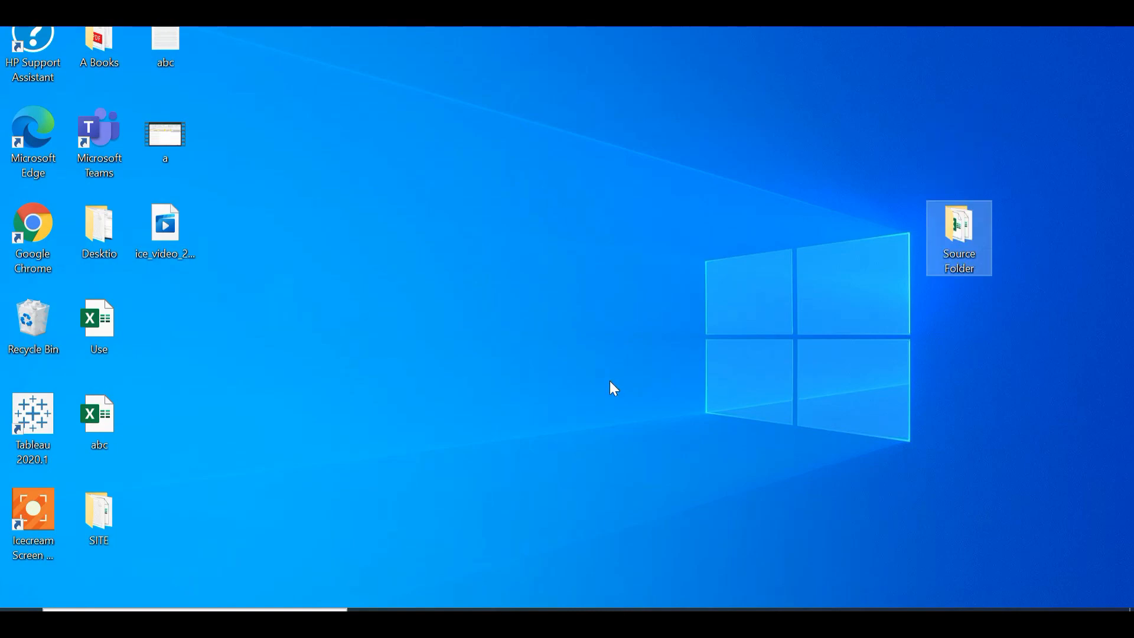
key("alt+Tab")
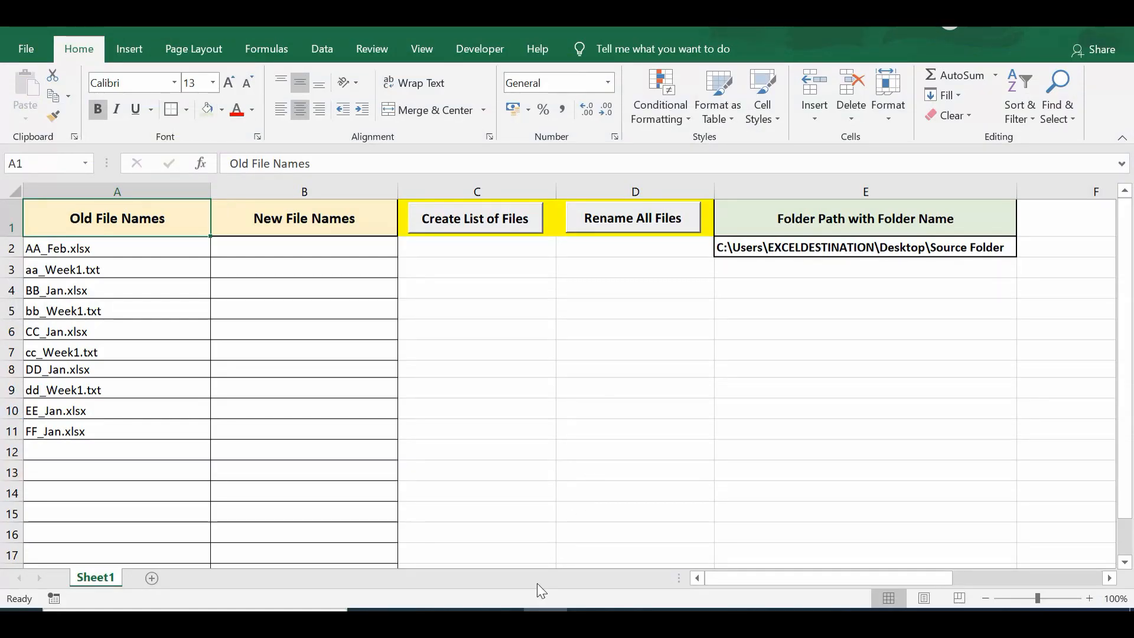
key("alt+Tab")
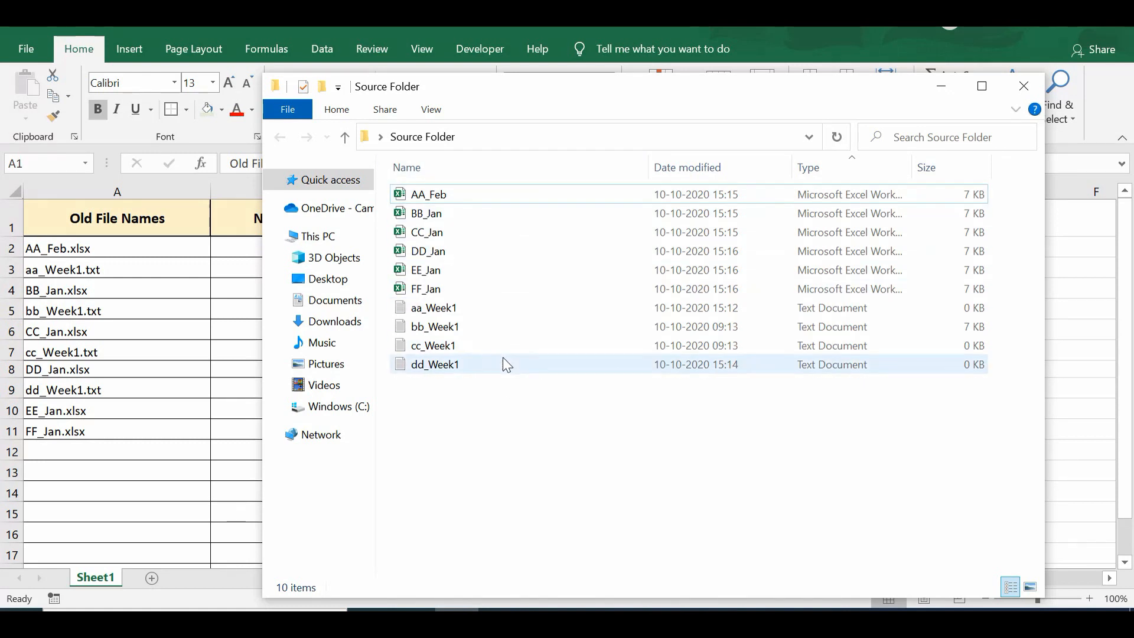
left_click(558, 135)
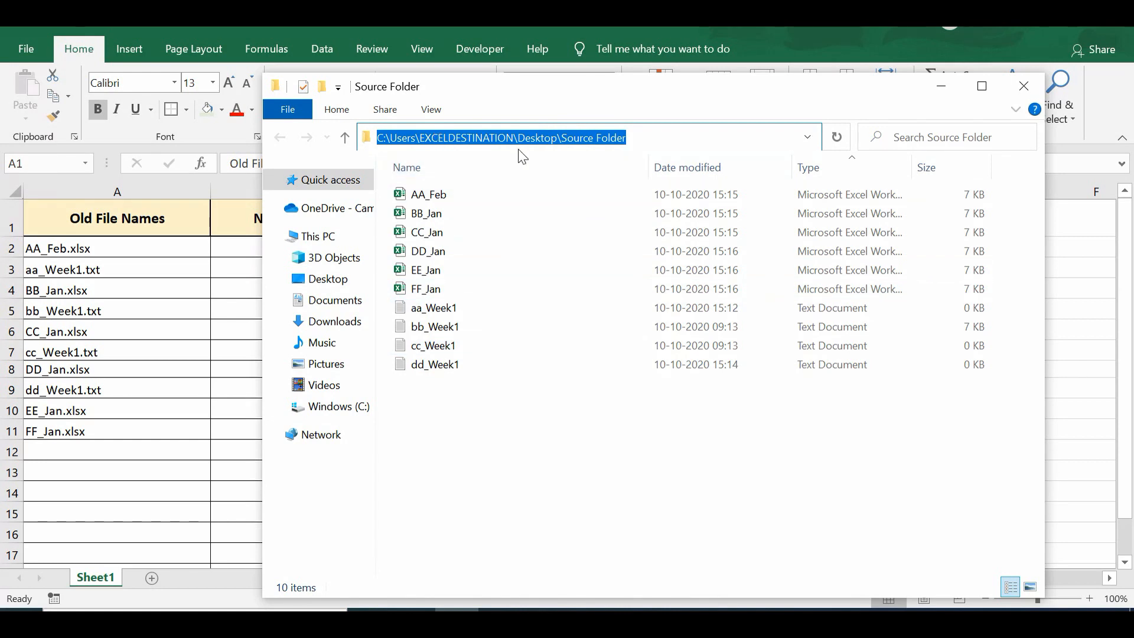
left_click(636, 139)
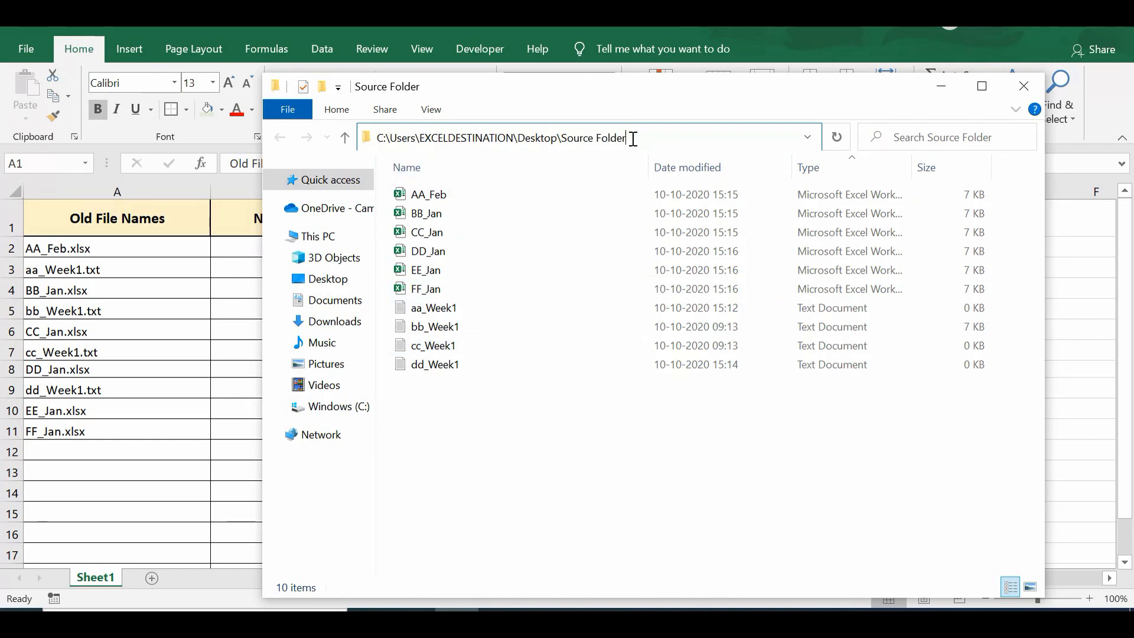
left_click_drag(631, 137, 560, 138)
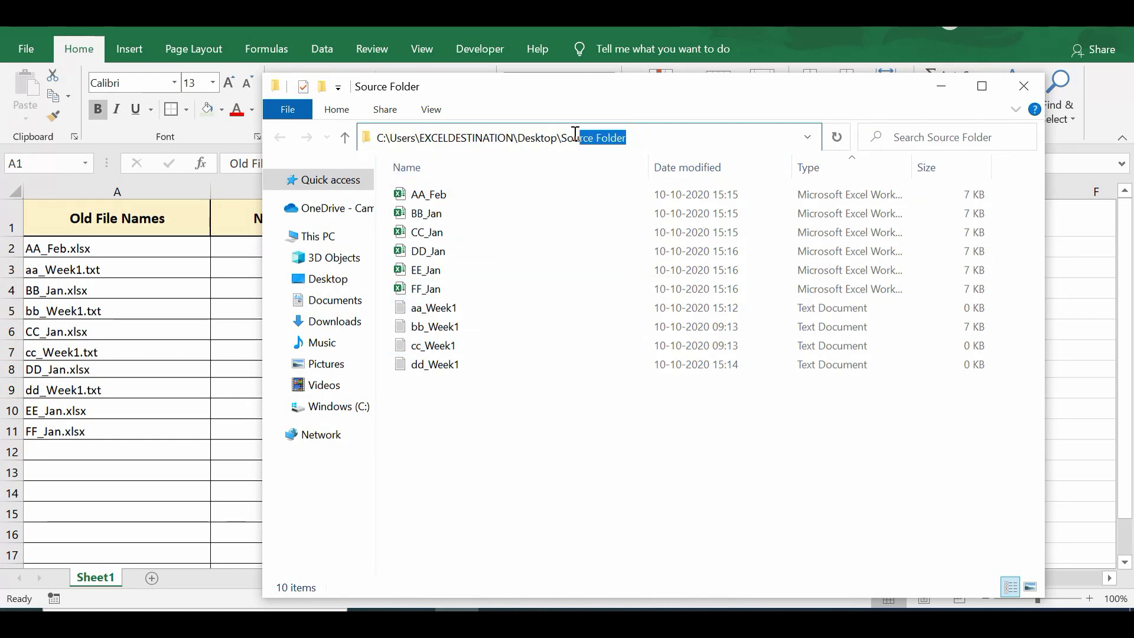
left_click(942, 86)
left_click(862, 248)
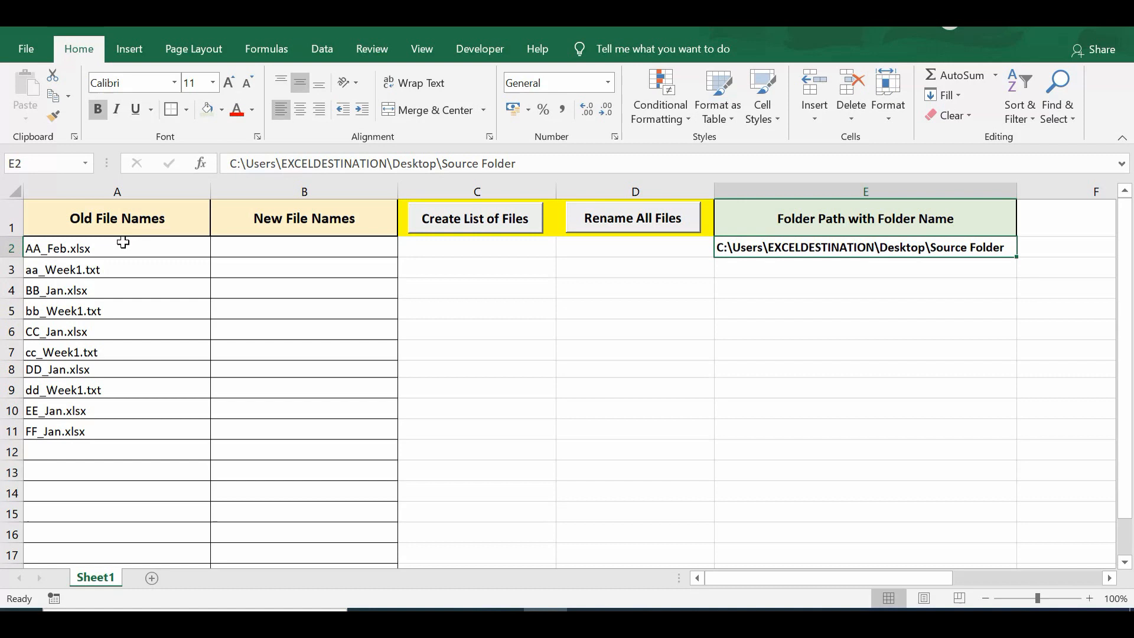
- Copy the ten old file names from A2:A11 into the New File Names column at B2
left_click_drag(121, 242, 122, 419)
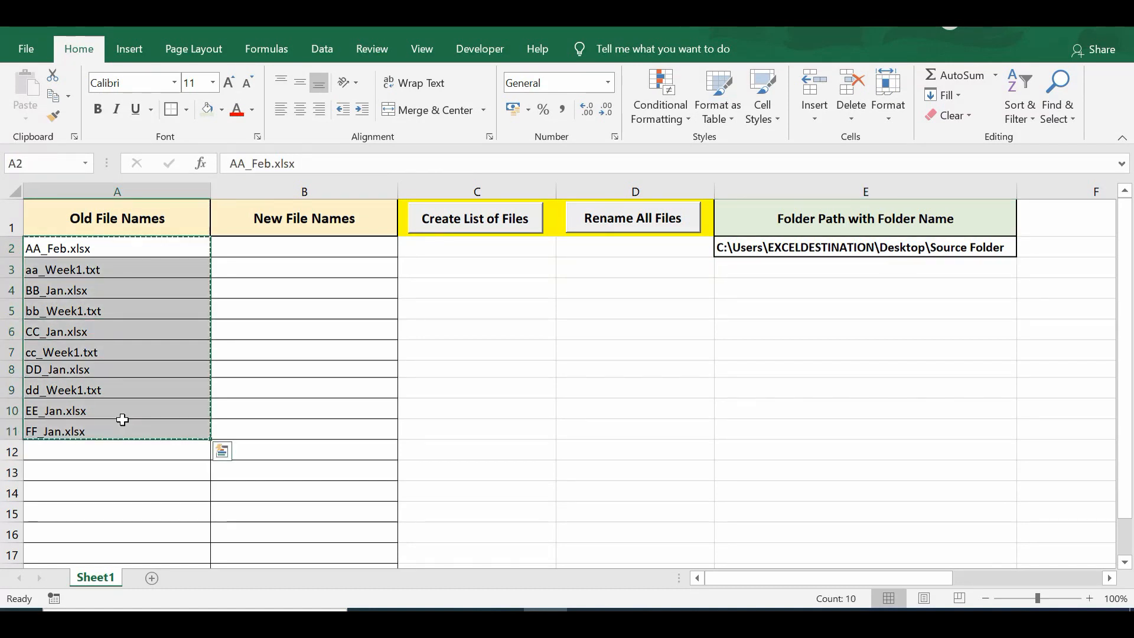
key("ctrl+c")
left_click(355, 247)
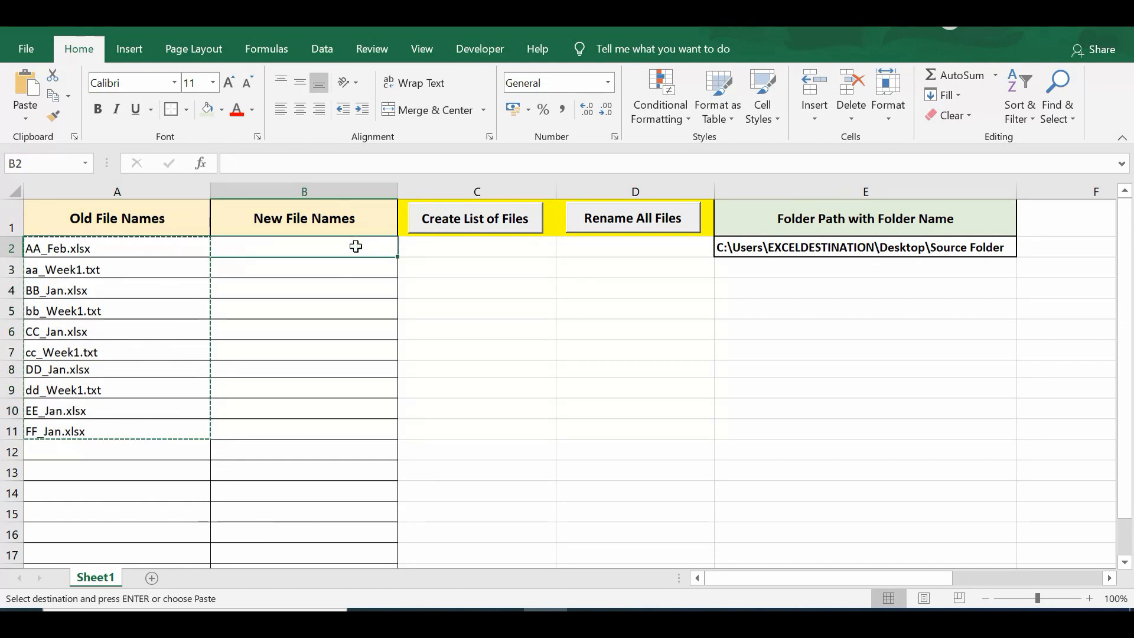
key("ctrl+v")
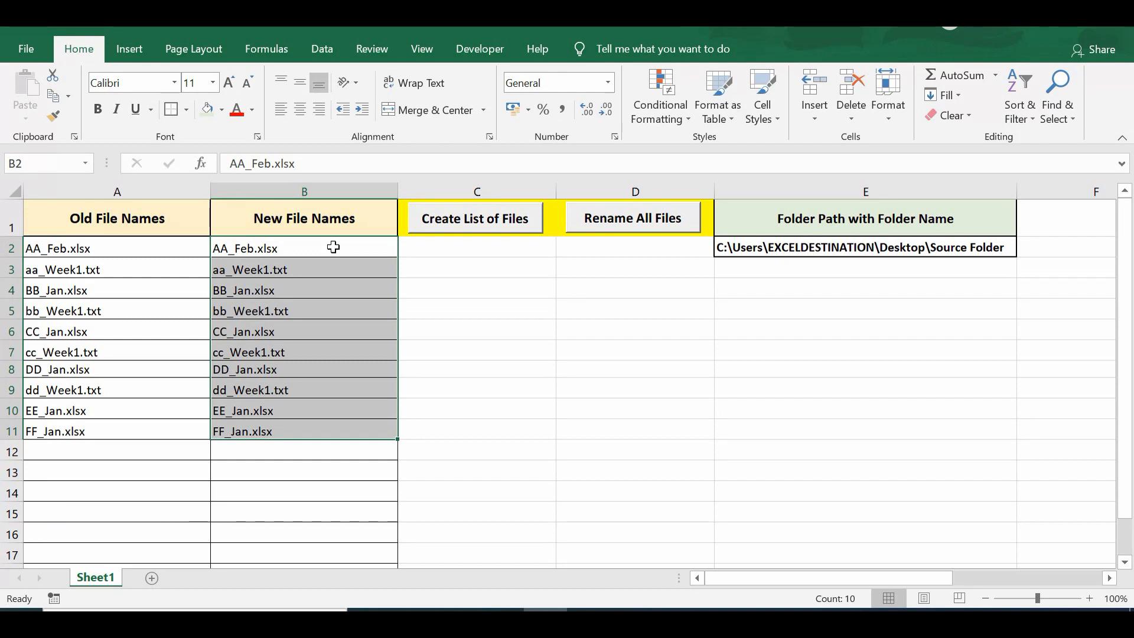
- Check the pasted names in cells B3, B4 and B10 of the New File Names column
left_click(333, 246)
left_click(331, 267)
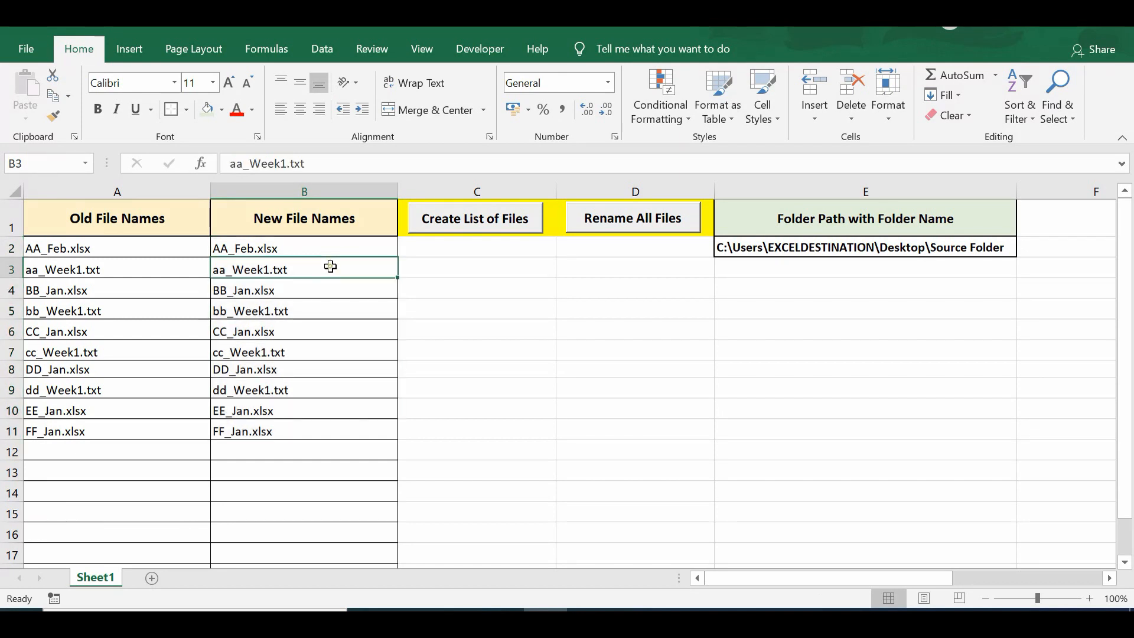
left_click(320, 292)
left_click(317, 408)
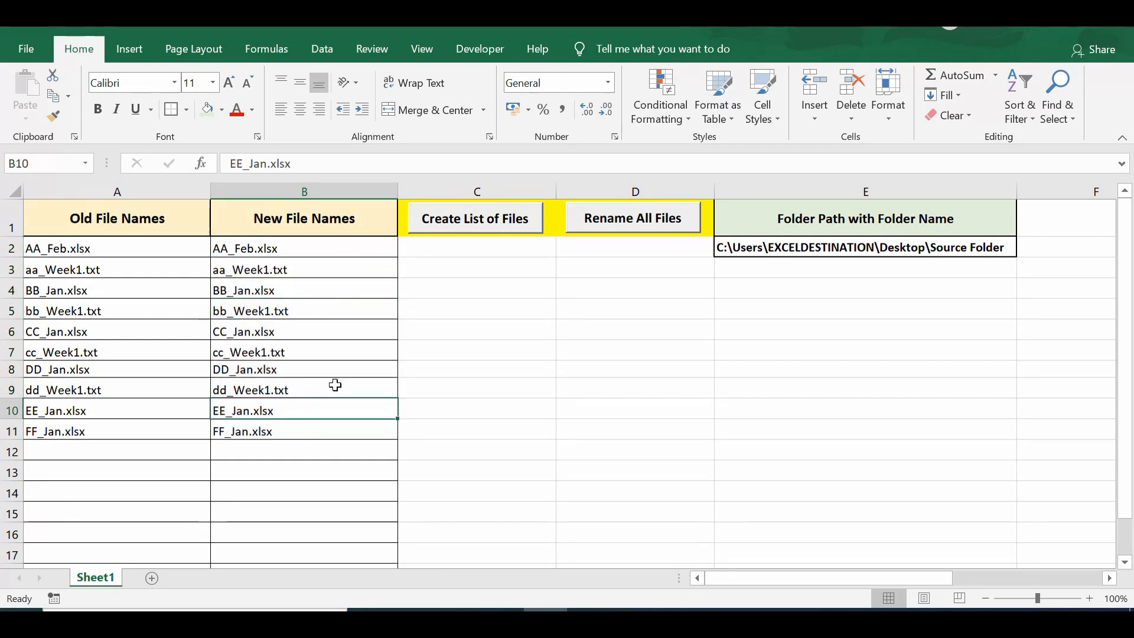
- Enter ="abc "&B2 in helper cell C2 and fill it down to row 11
left_click(433, 251)
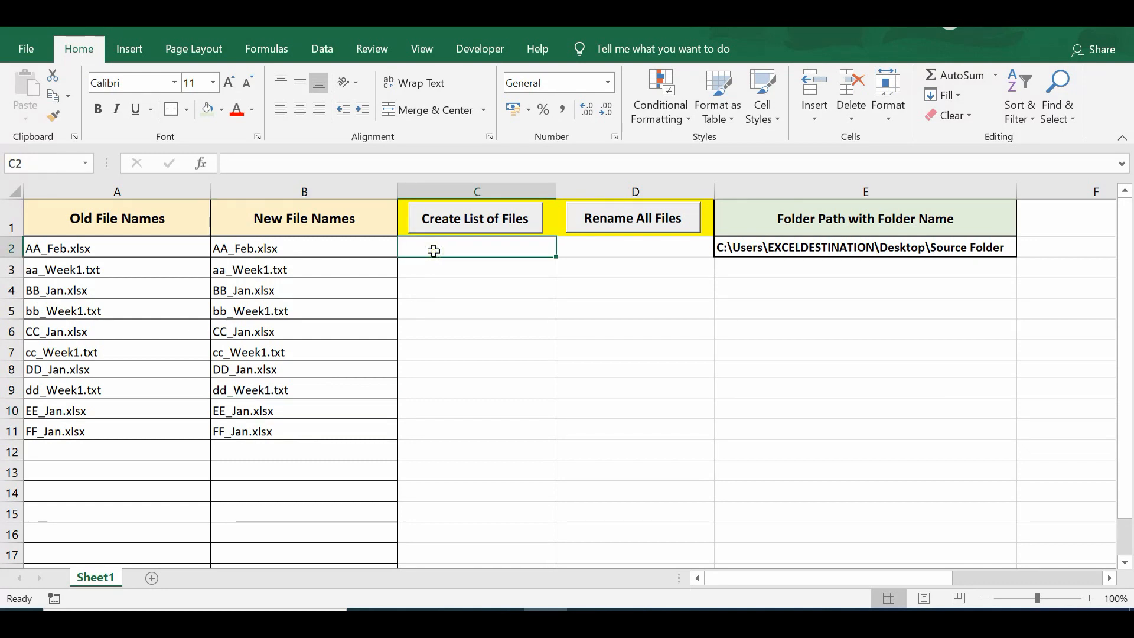
type("=\"abc \"&")
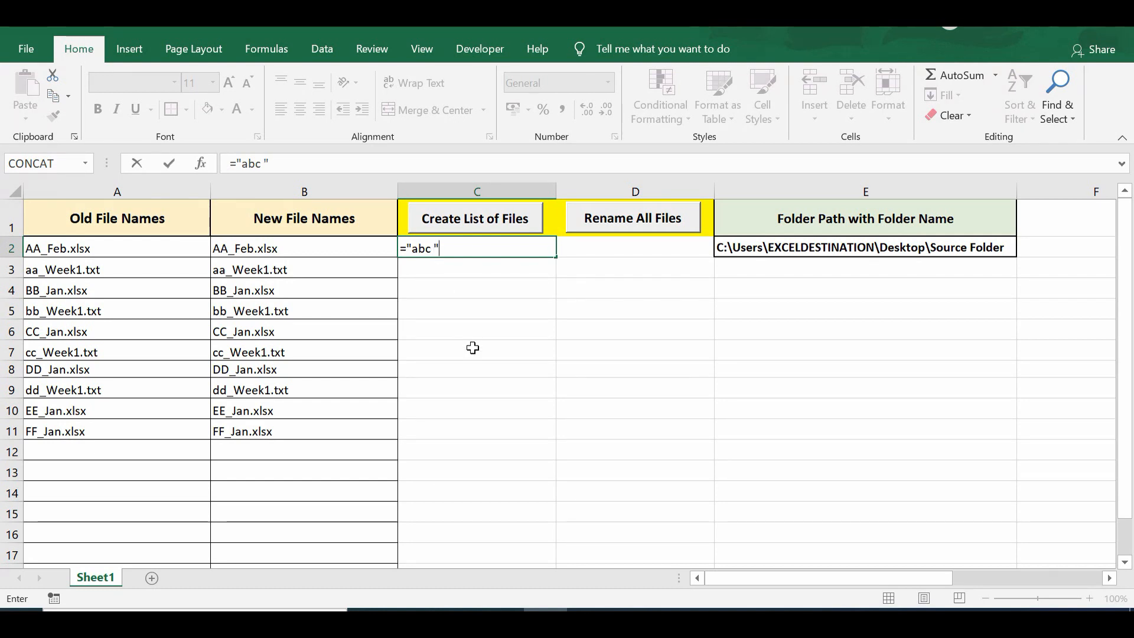
left_click(321, 251)
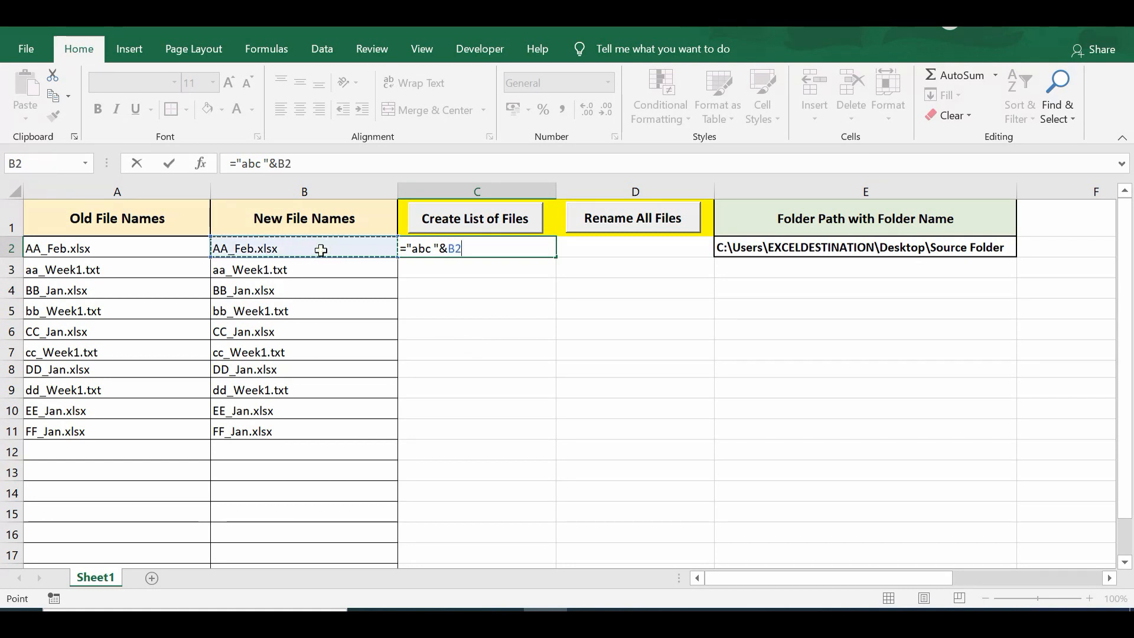
key("Return")
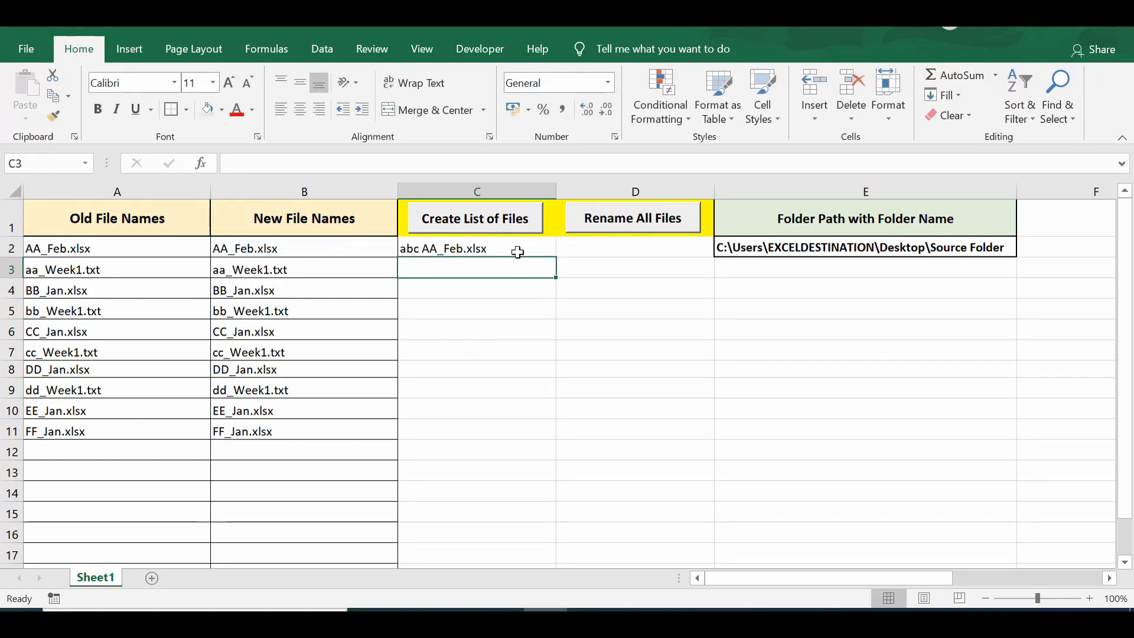
left_click(517, 252)
left_click_drag(555, 257, 544, 442)
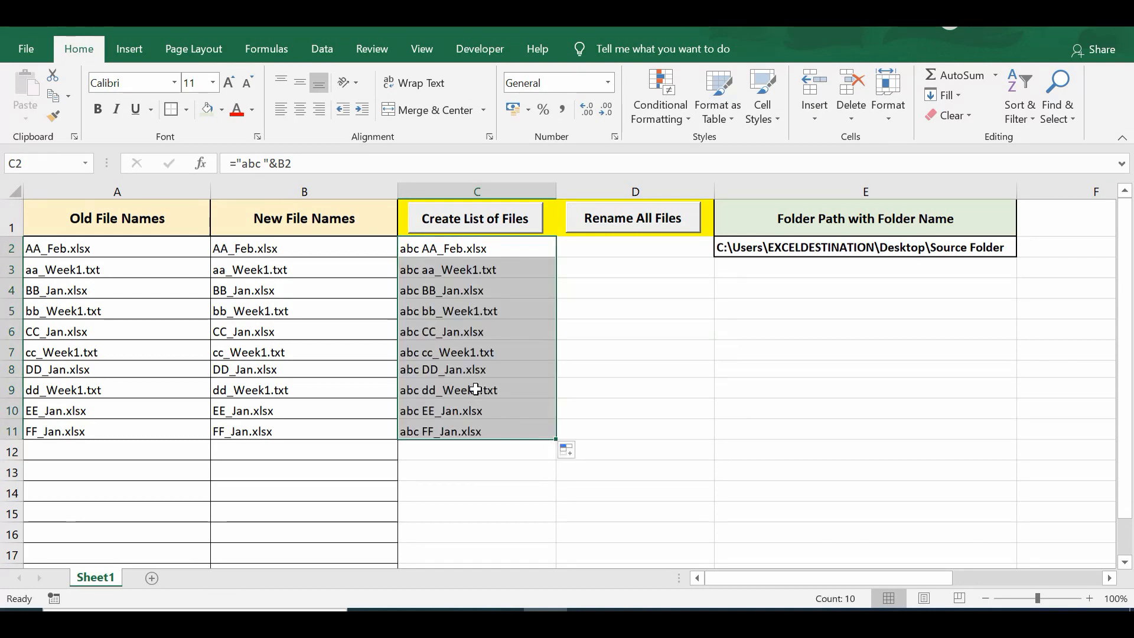
- Paste the abc-prefixed names from column C into B2:B11 as values only
key("ctrl+c")
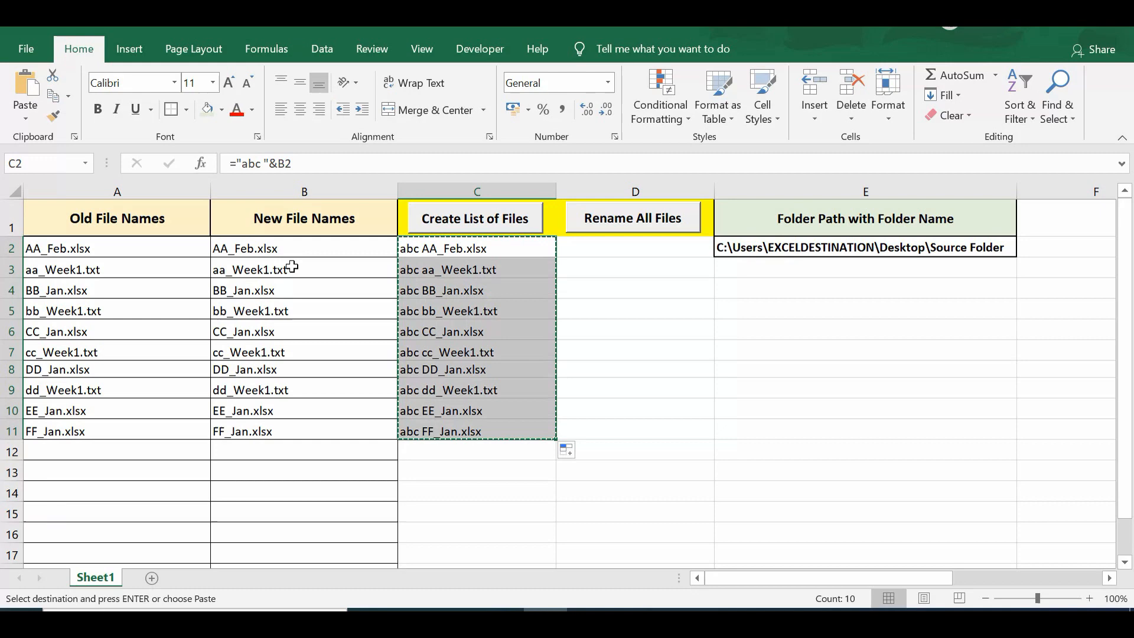
left_click(291, 250)
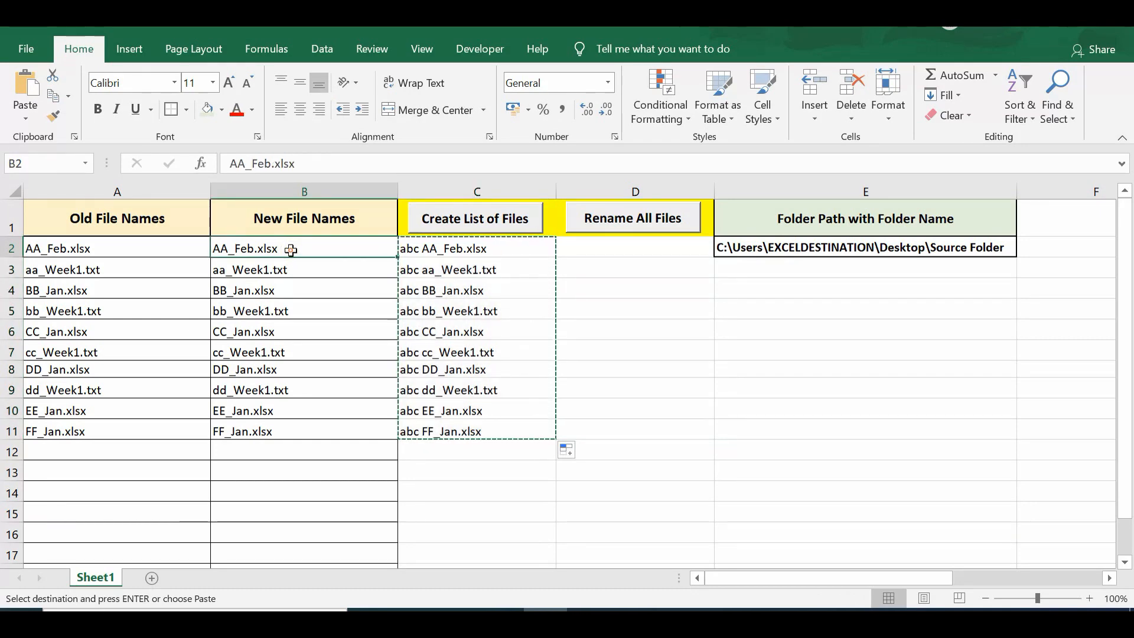
right_click(291, 251)
left_click(352, 275)
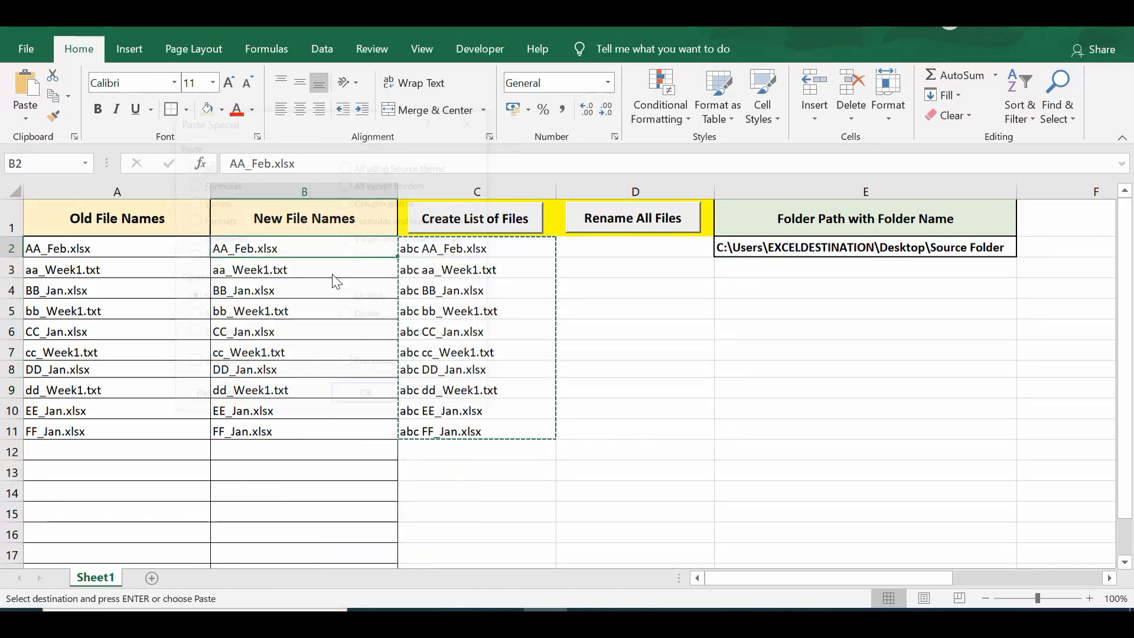
left_click(191, 201)
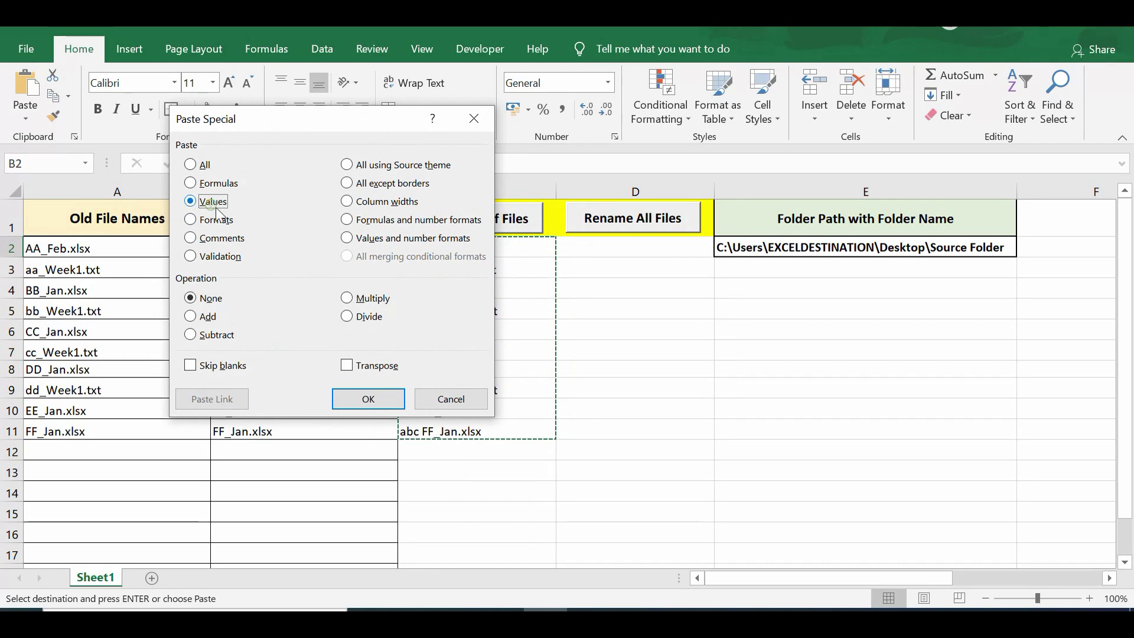
left_click(358, 397)
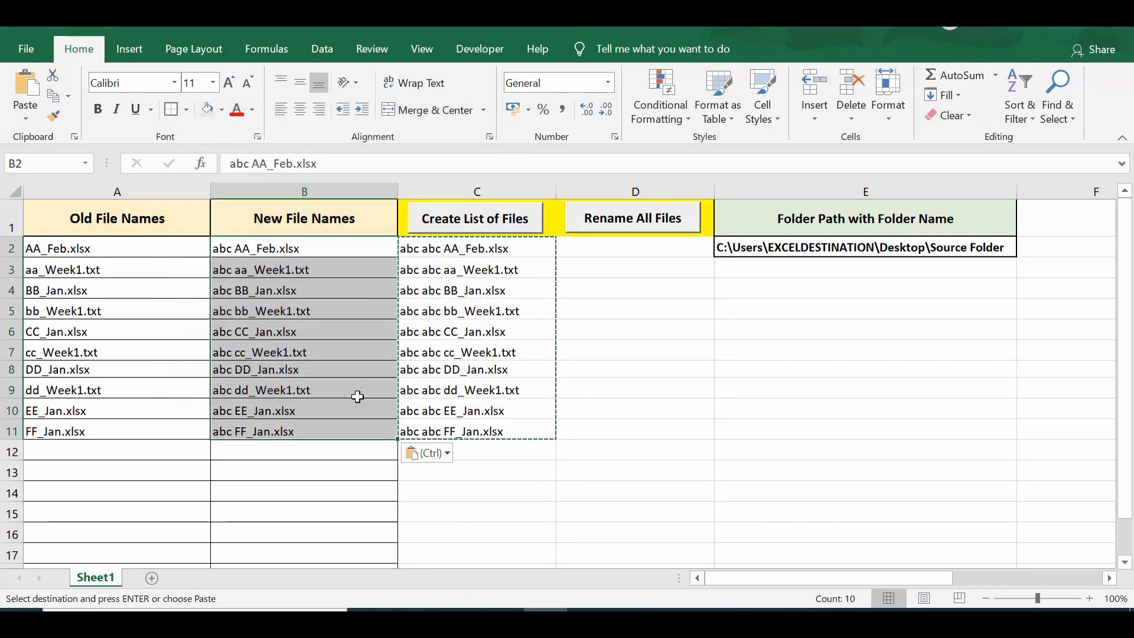
key("Escape")
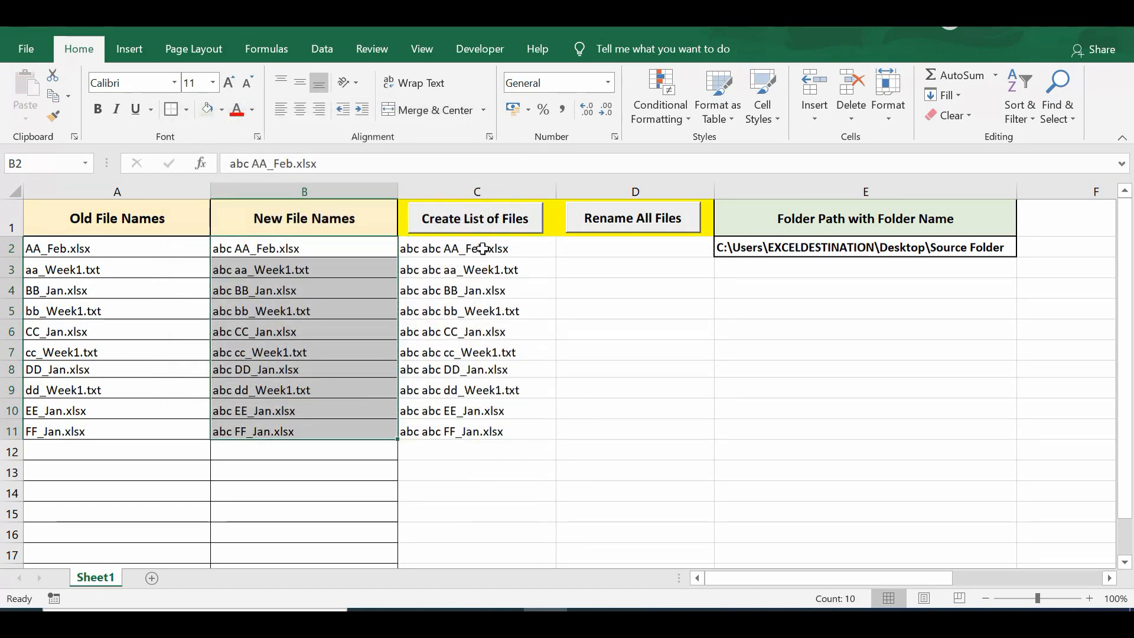
- Clear the helper formulas from C2:C11
left_click_drag(477, 248, 474, 431)
key("Delete")
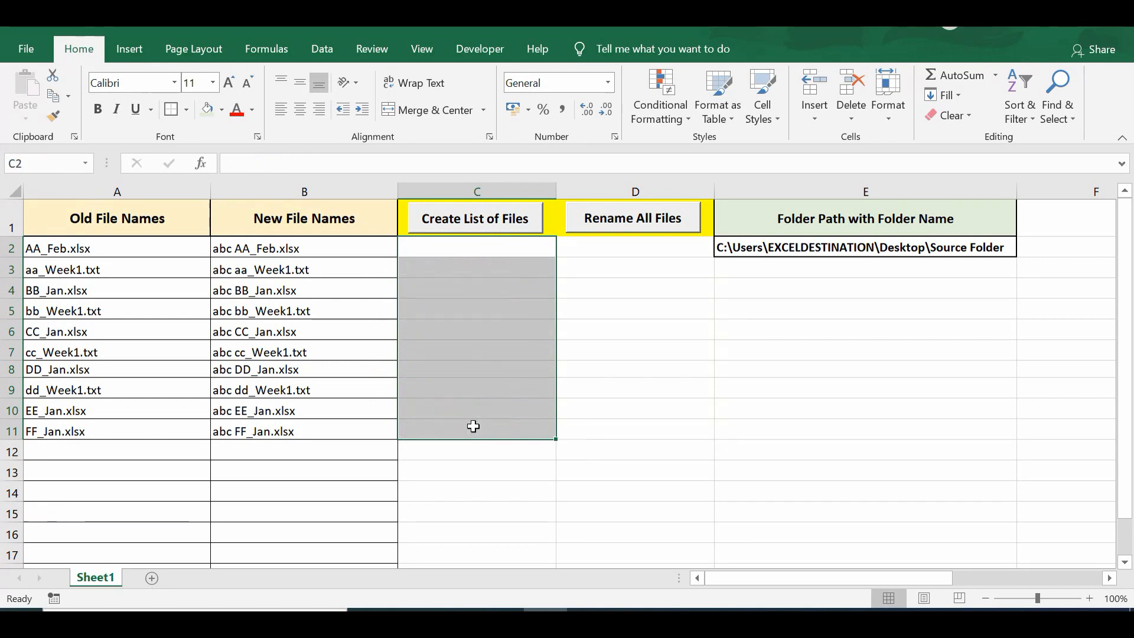
- Select the new file names B2:B11, pointing out the Week1 and Jan entries
left_click_drag(310, 250, 307, 429)
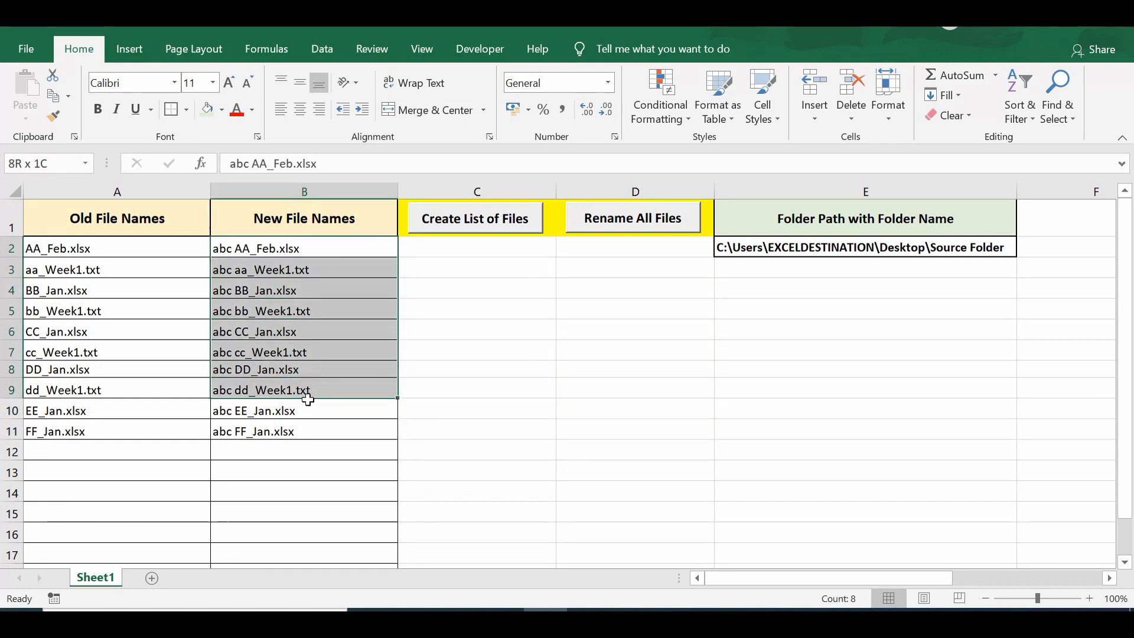
left_click(279, 241)
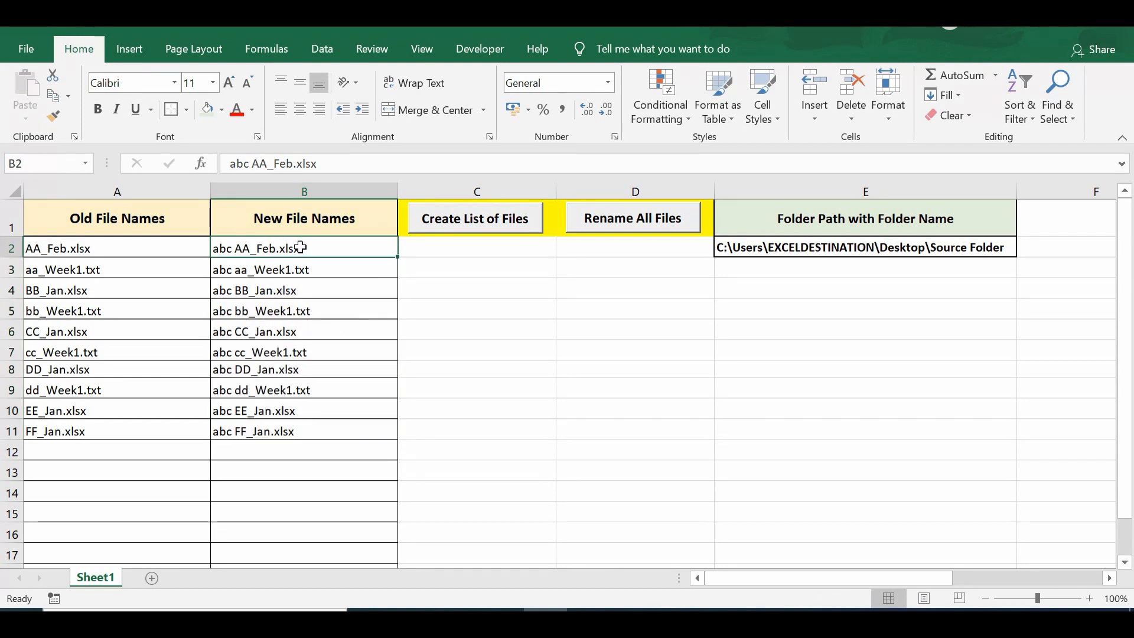
left_click_drag(302, 246, 299, 426)
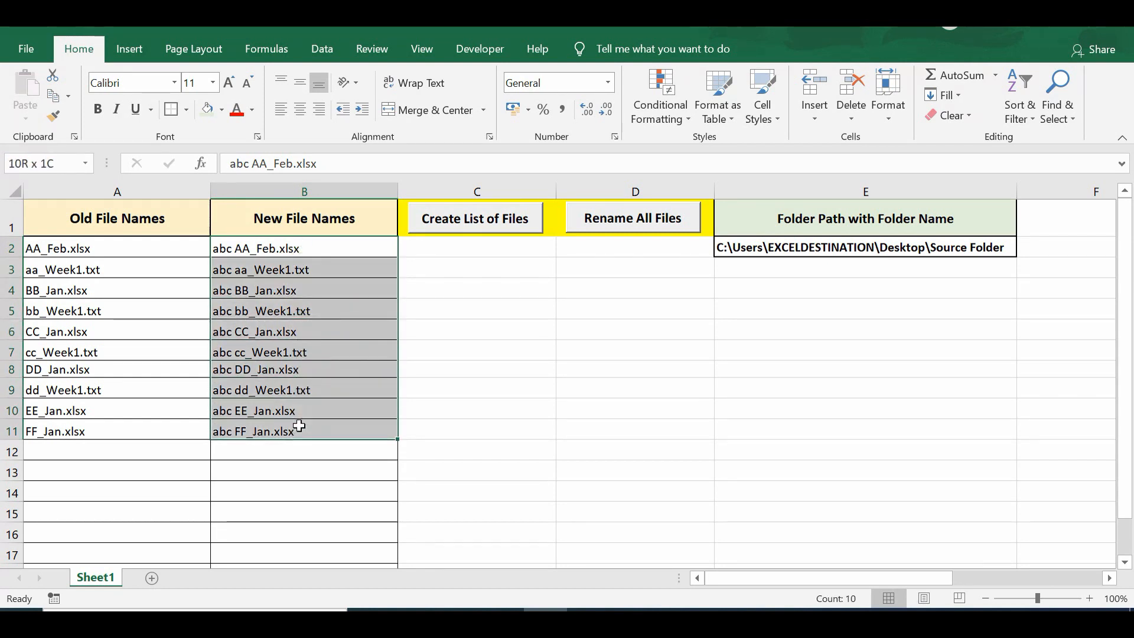
left_click(291, 312)
left_click(285, 352)
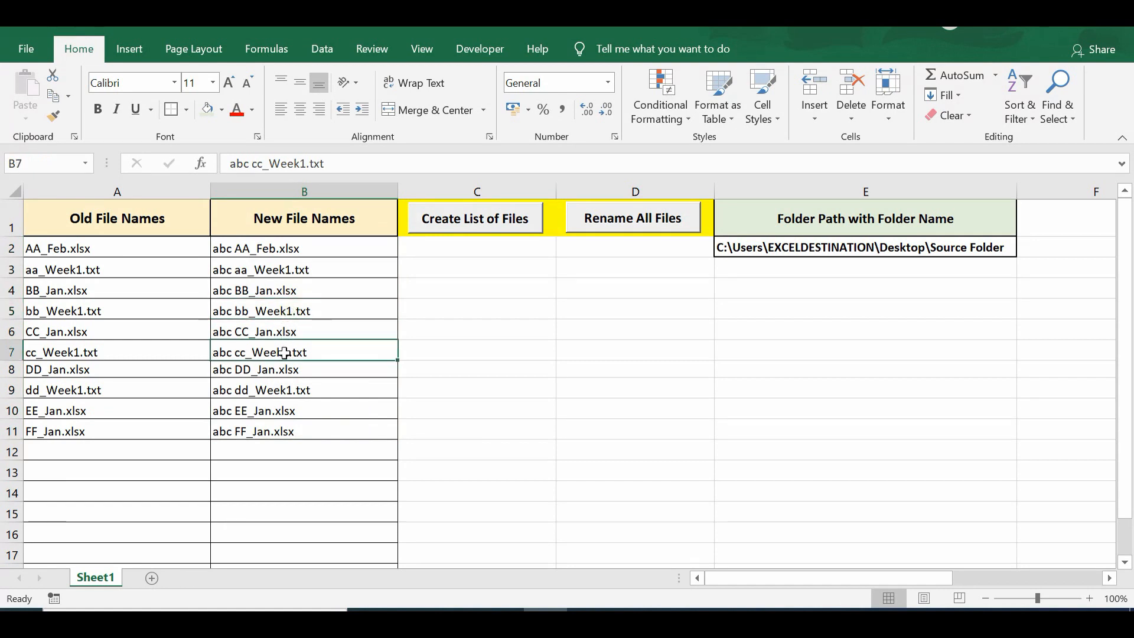
left_click(284, 390)
left_click(283, 410)
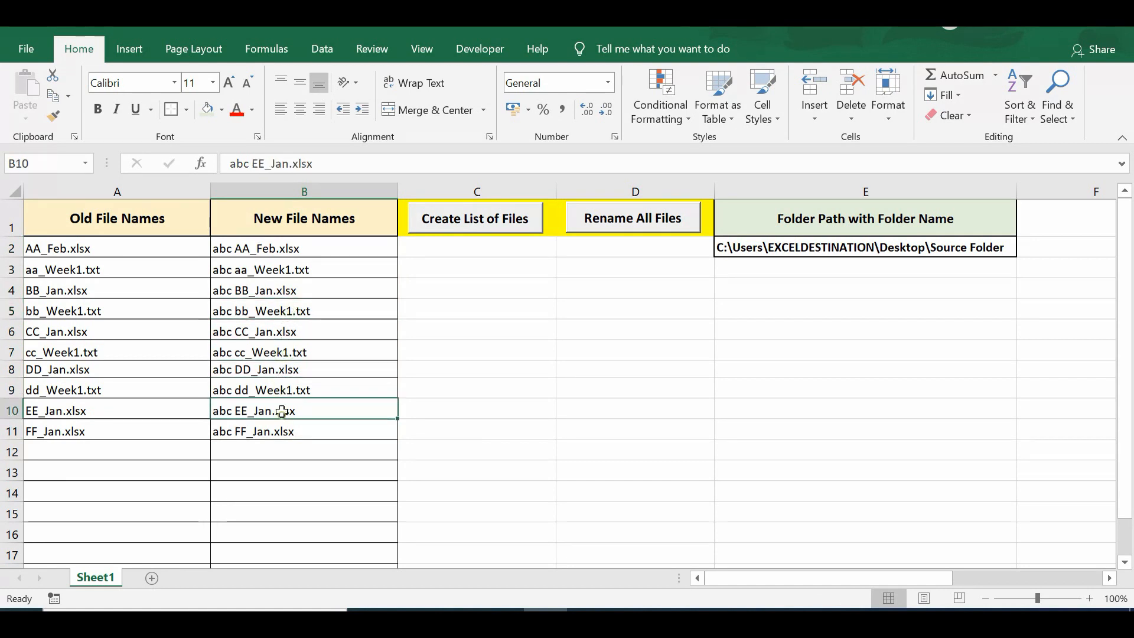
left_click_drag(279, 249, 276, 431)
- Replace every Week1 with Week2 in the selected names, four replacements in all
key("ctrl+f")
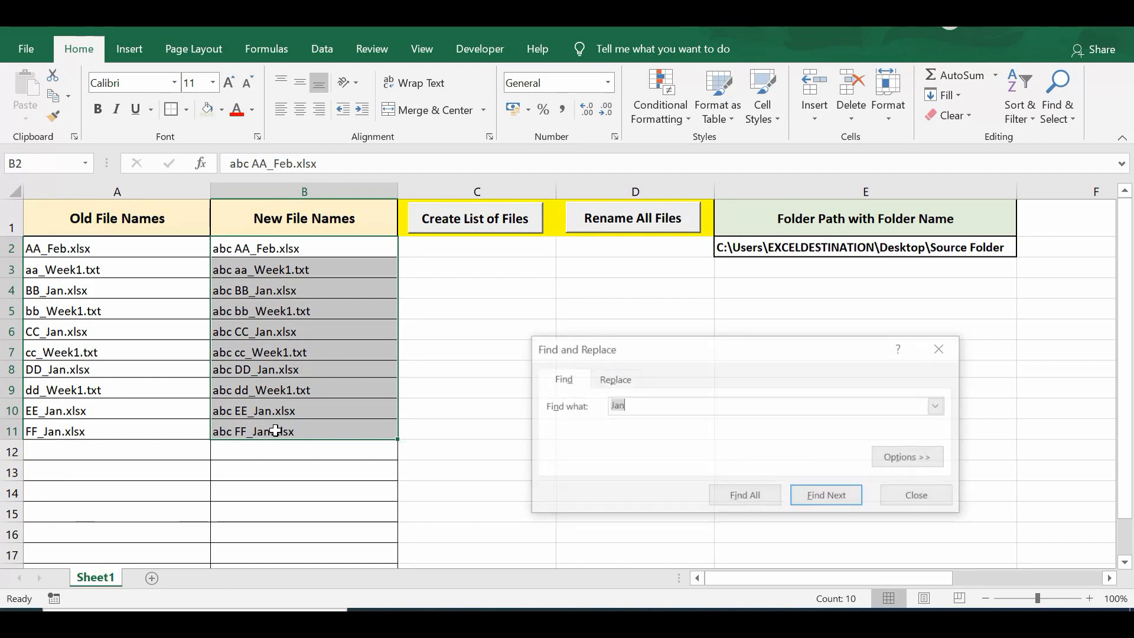
type("W")
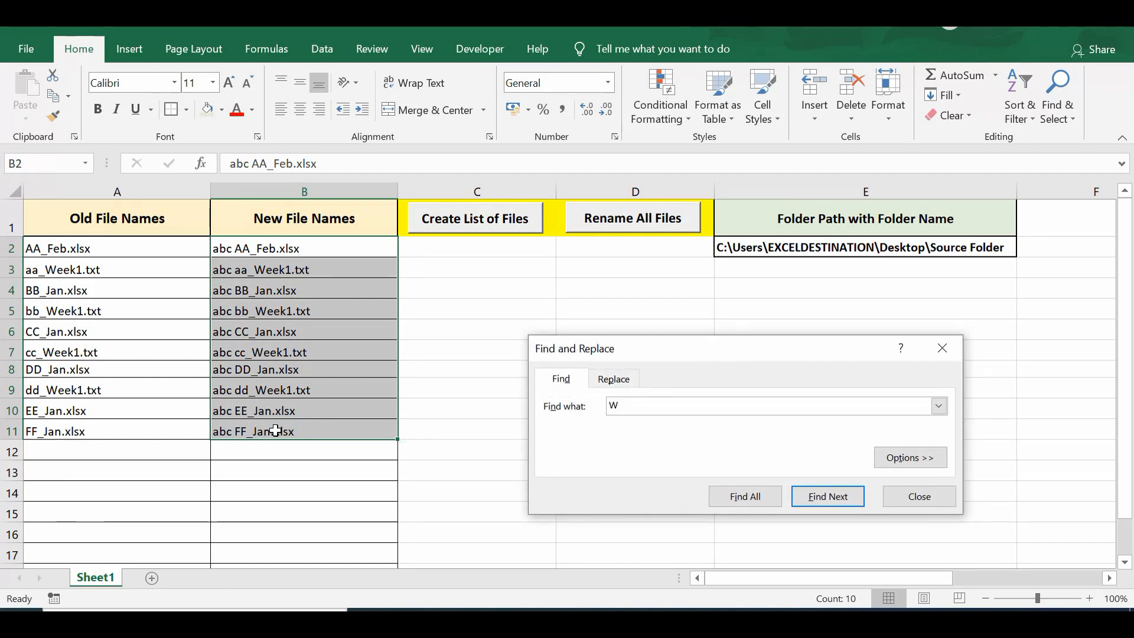
type("eek1")
left_click(620, 379)
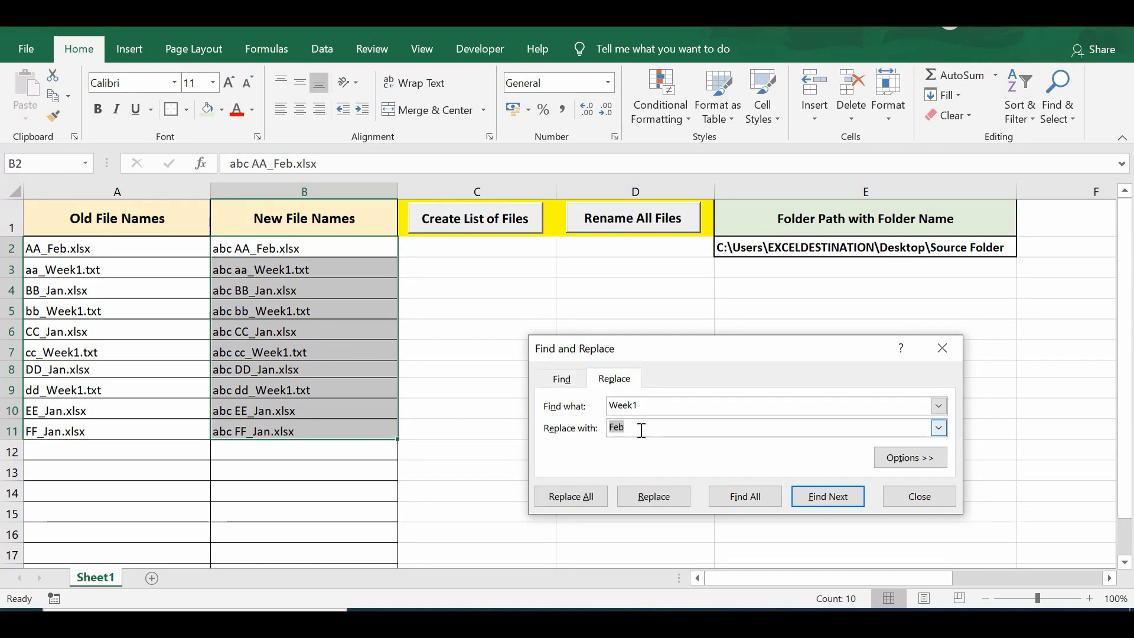
type("ek2")
left_click(574, 498)
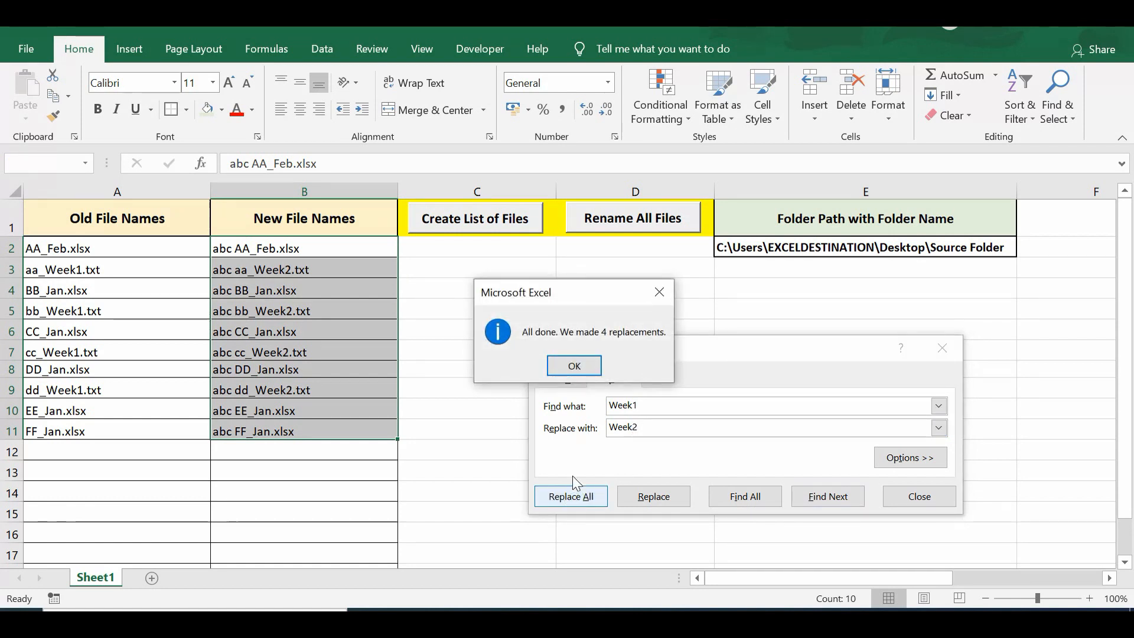
left_click(574, 367)
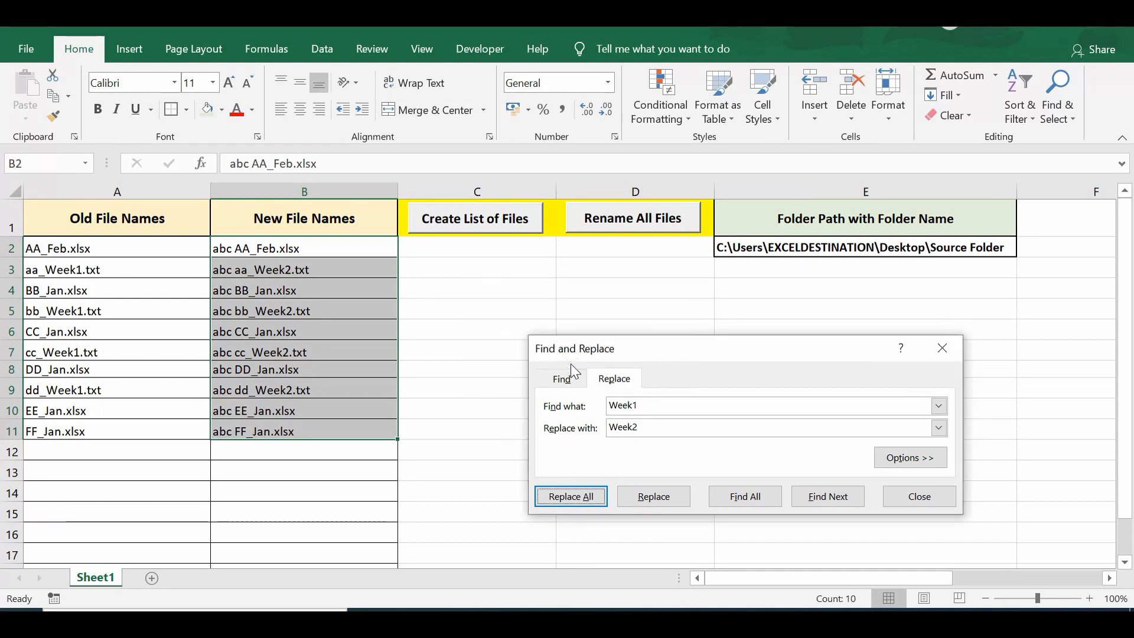
left_click(920, 497)
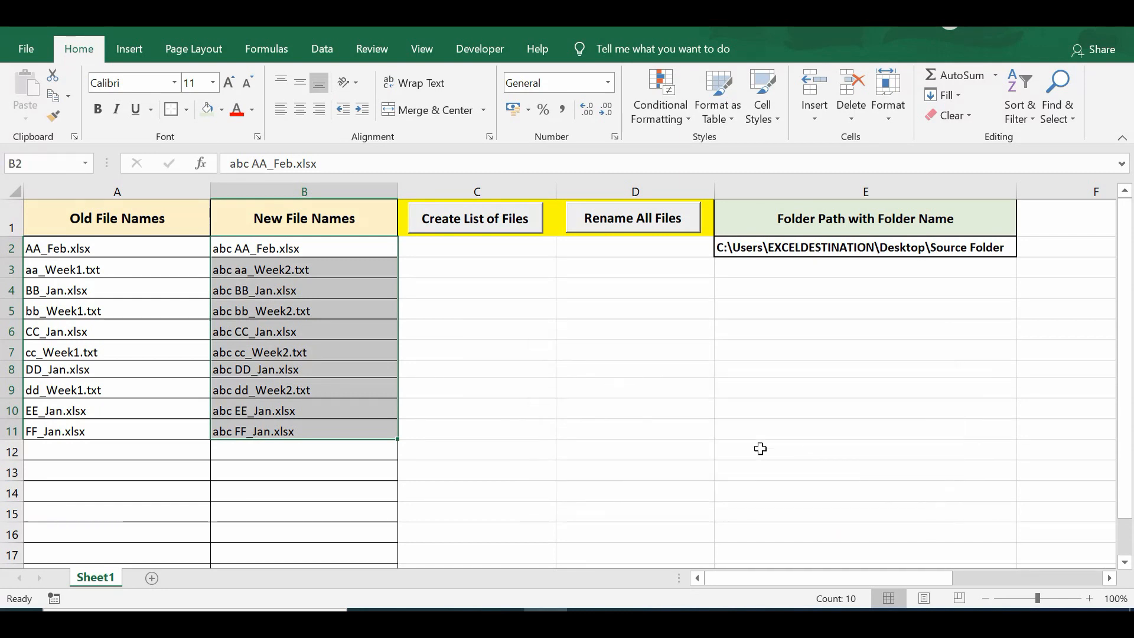
- Review the abc-prefixed new file names in column B and return to cell B2
left_click(470, 251)
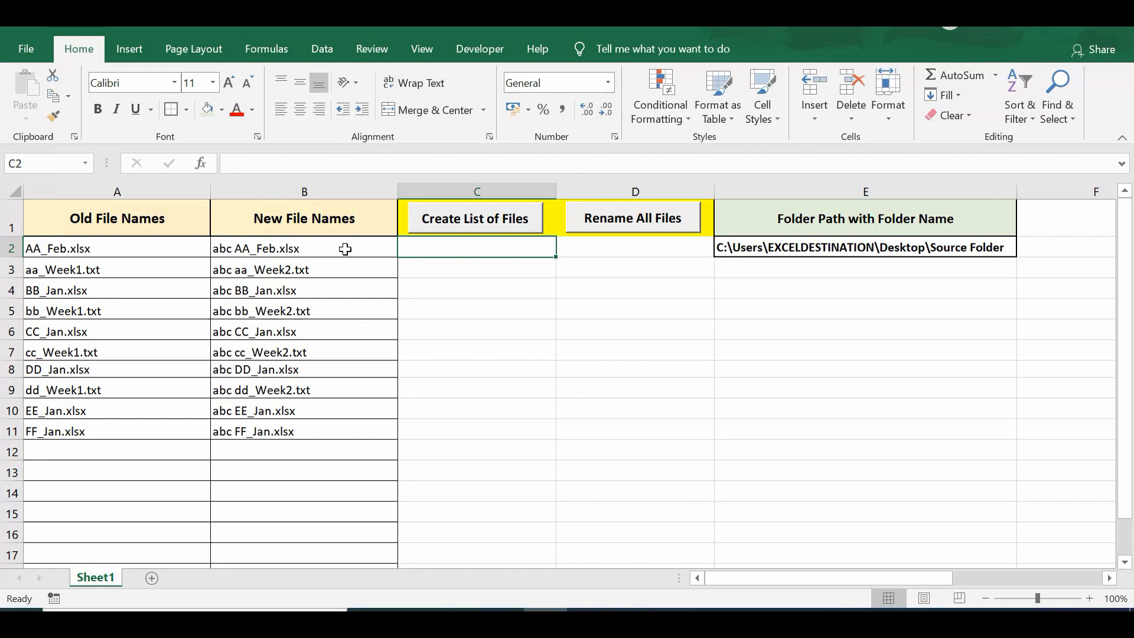
left_click_drag(345, 248, 342, 433)
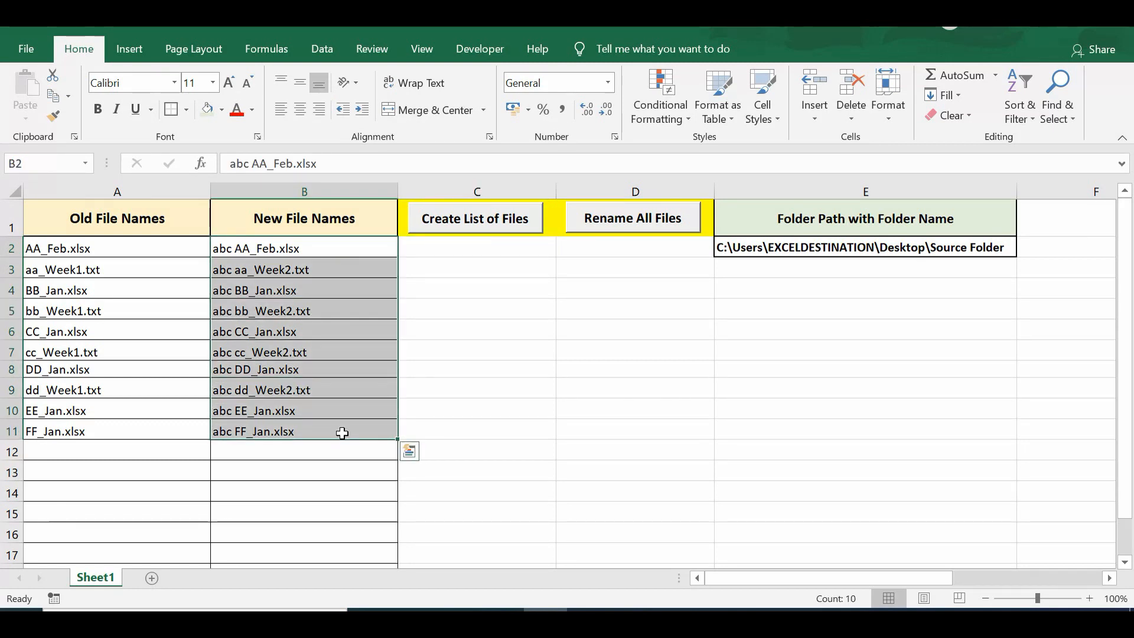
left_click_drag(325, 248, 321, 432)
left_click(358, 291)
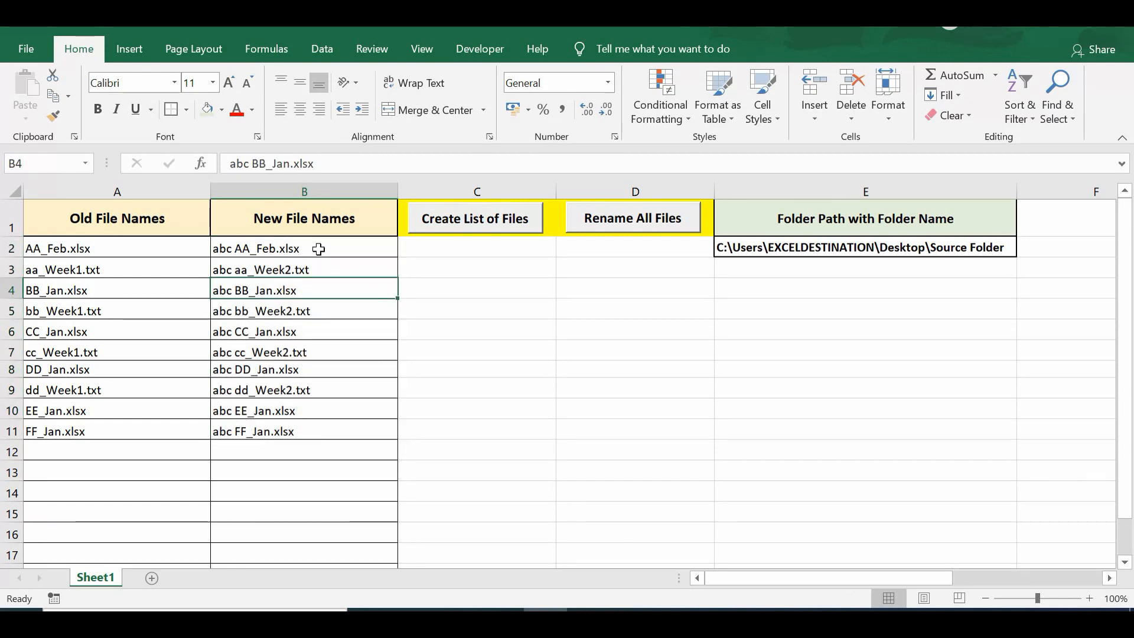
left_click_drag(319, 251, 311, 431)
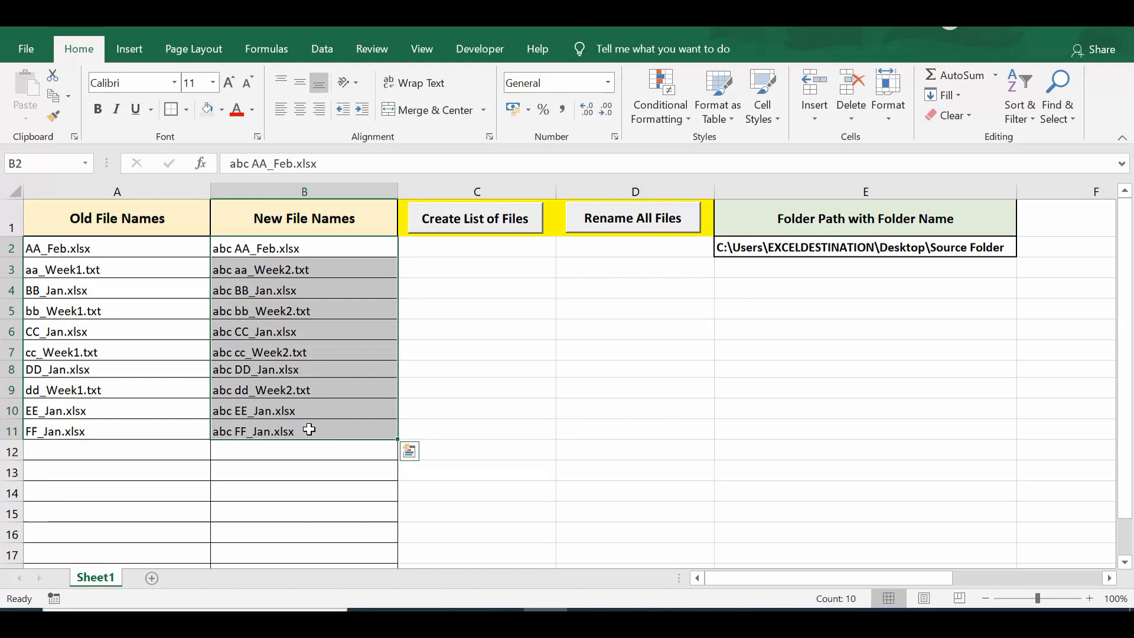
left_click(335, 250)
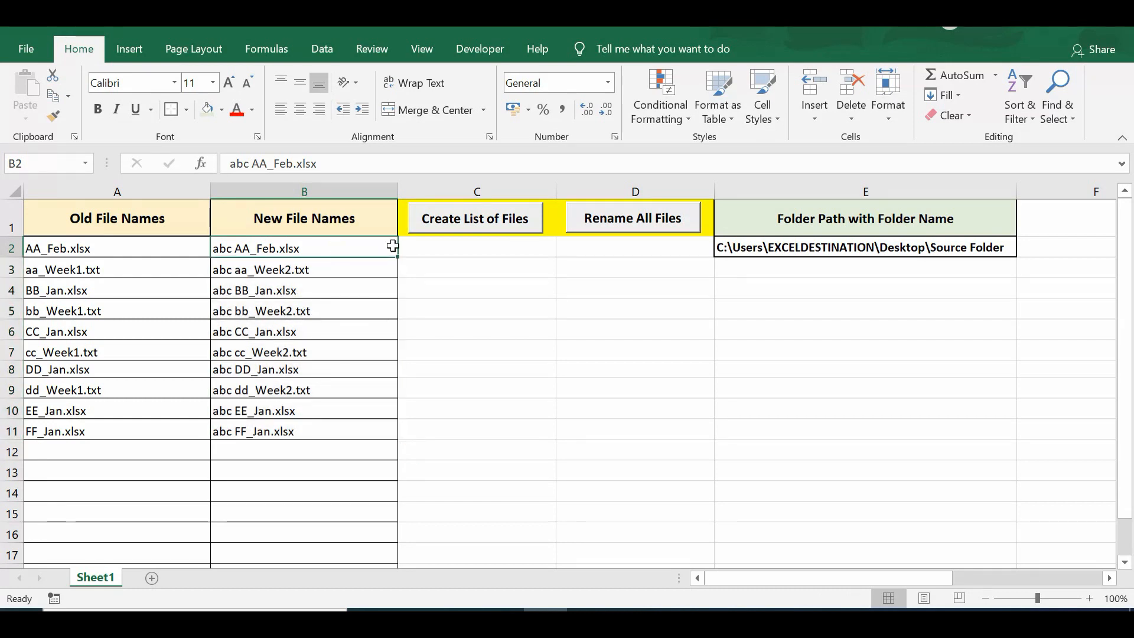
- Run the Rename All Files macro and acknowledge its Done message
left_click(639, 216)
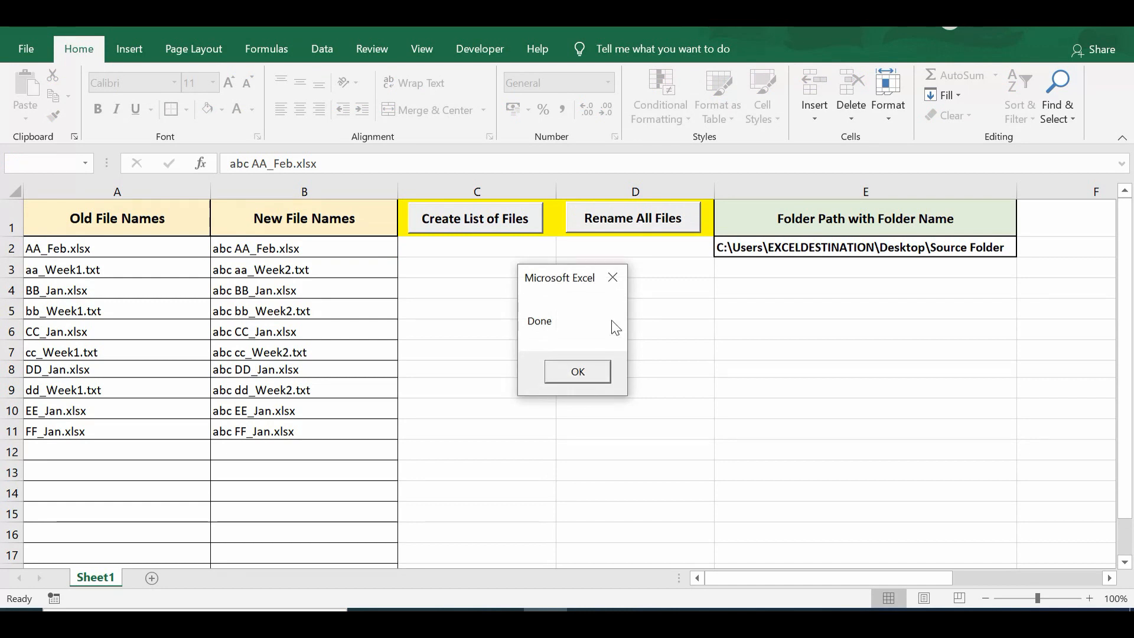
left_click(578, 375)
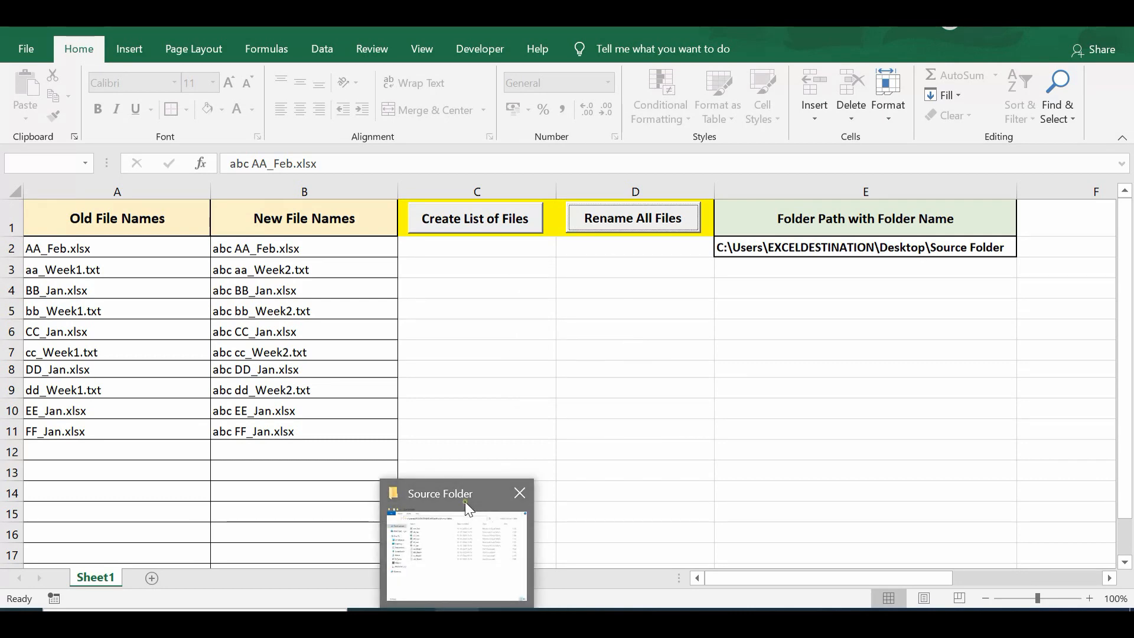
left_click(465, 502)
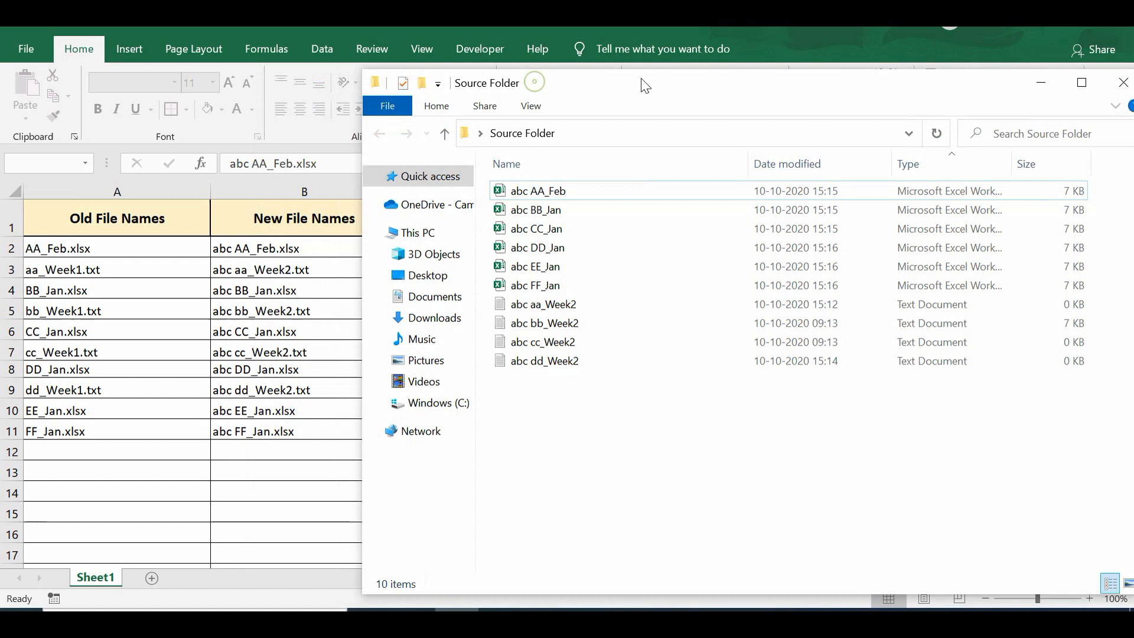
left_click_drag(538, 88, 653, 86)
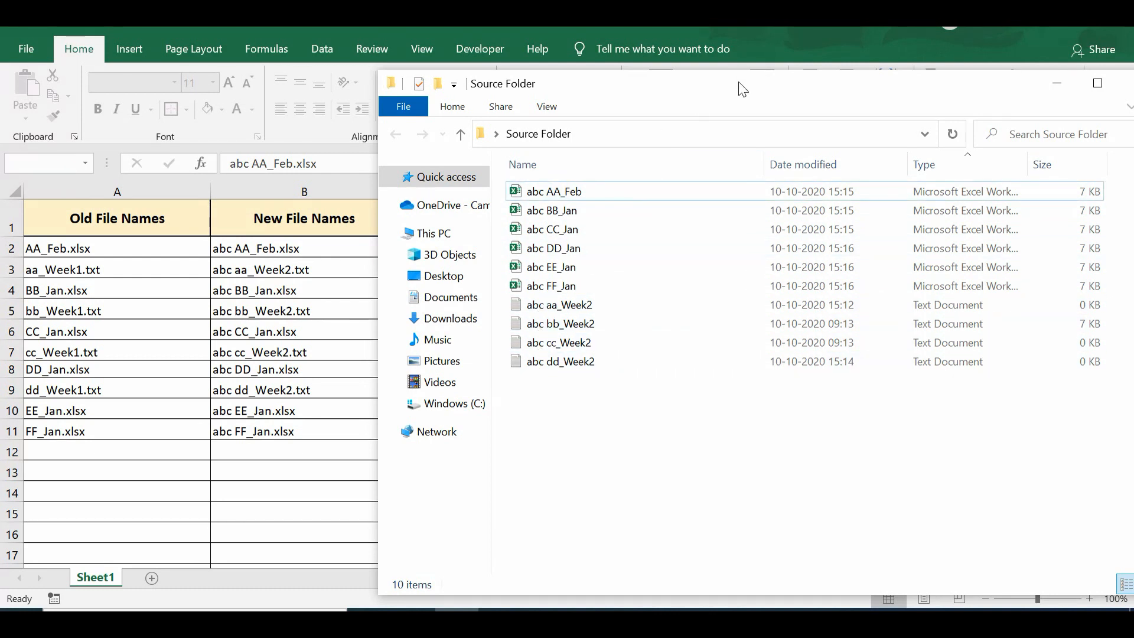
left_click_drag(742, 87, 634, 83)
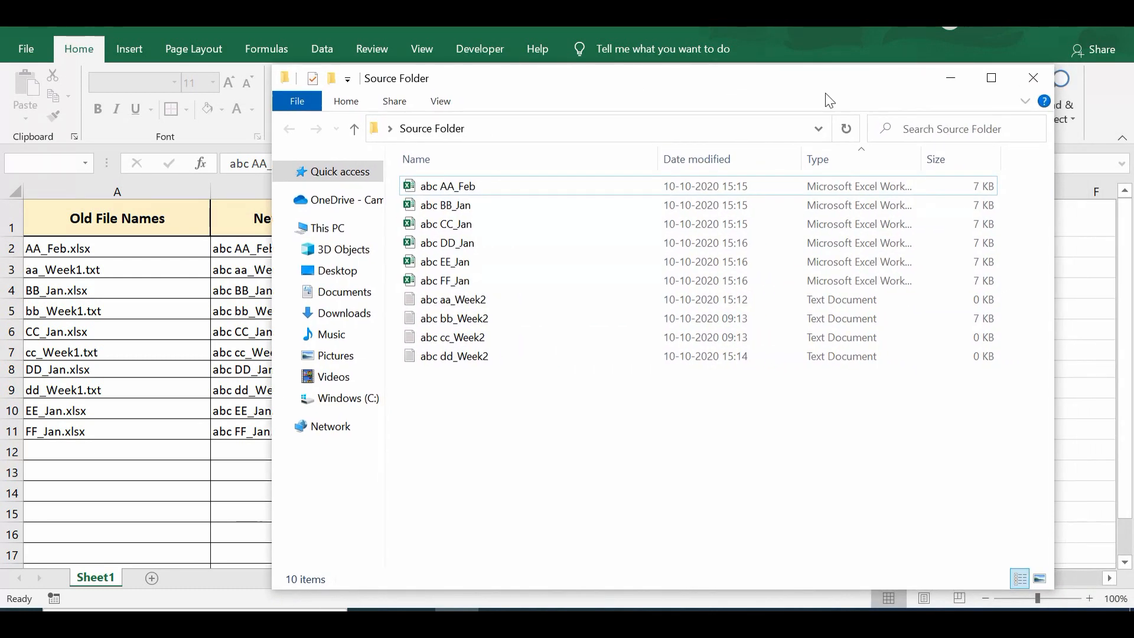
- Hide the folder window, return to cell A1 and switch on Developer Design Mode for the buttons
left_click(949, 80)
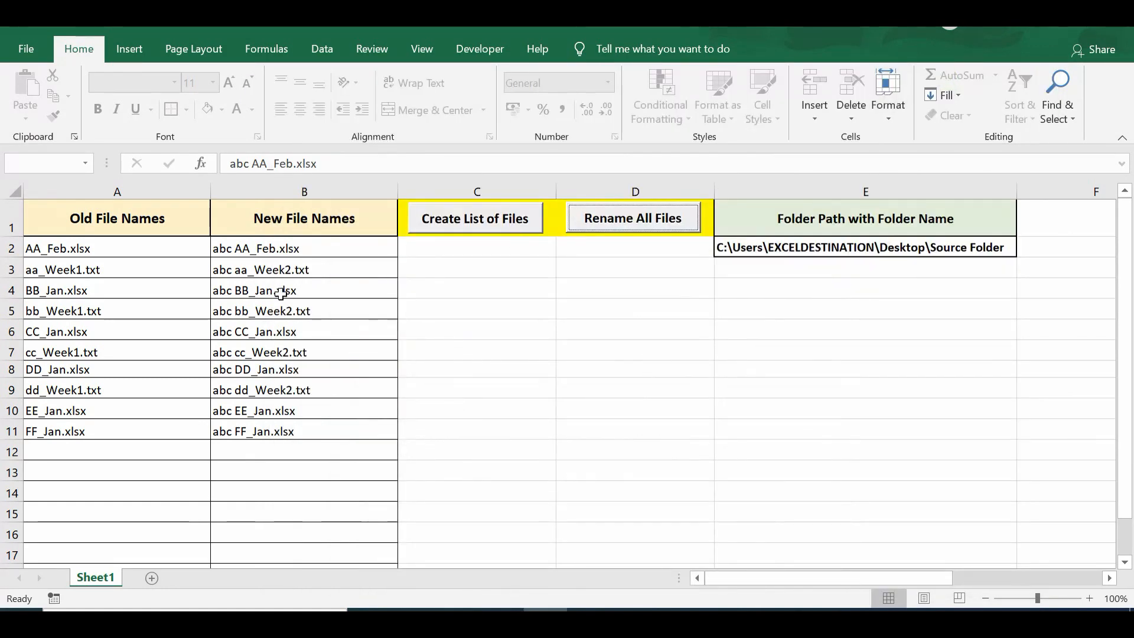
left_click(293, 251)
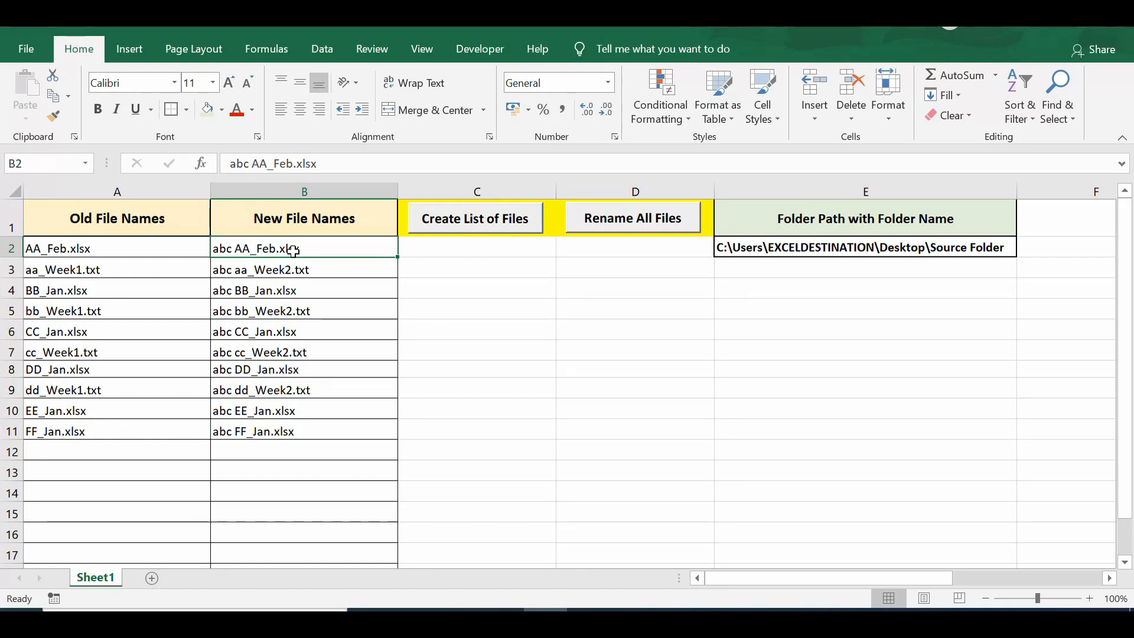
left_click(162, 214)
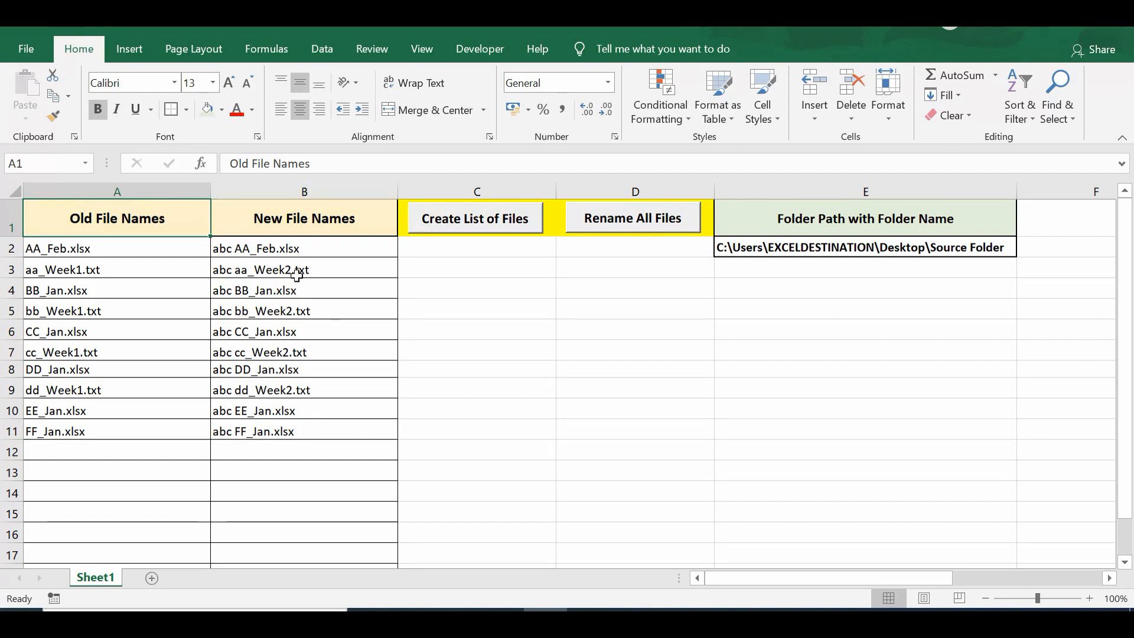
left_click(476, 52)
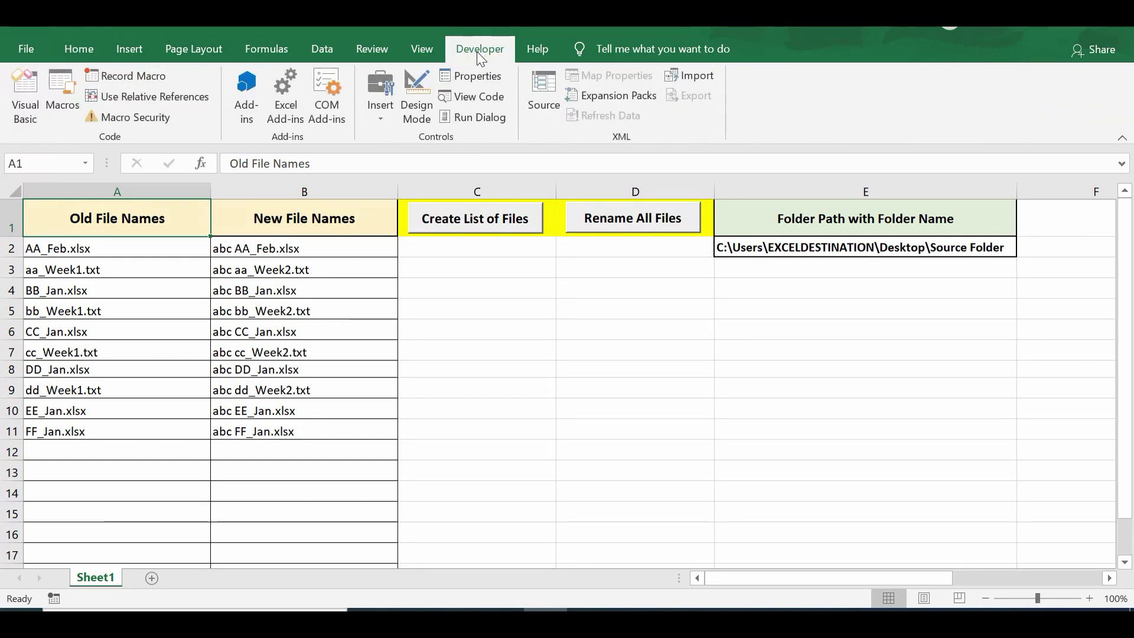
left_click(408, 107)
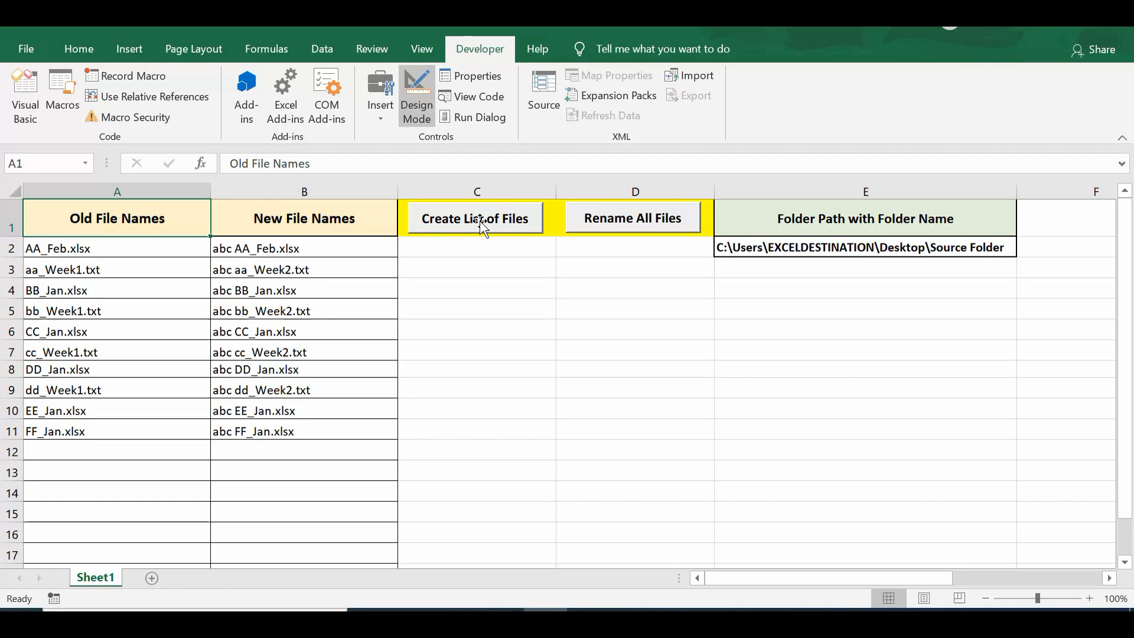
left_click(480, 219)
double_click(479, 219)
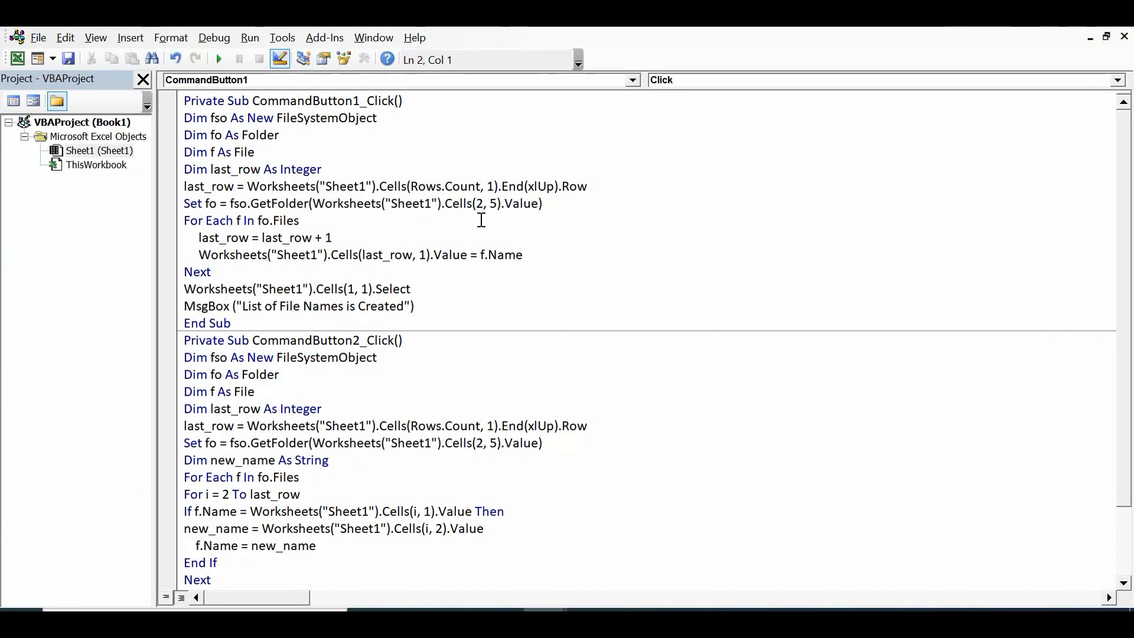
left_click_drag(415, 306, 183, 117)
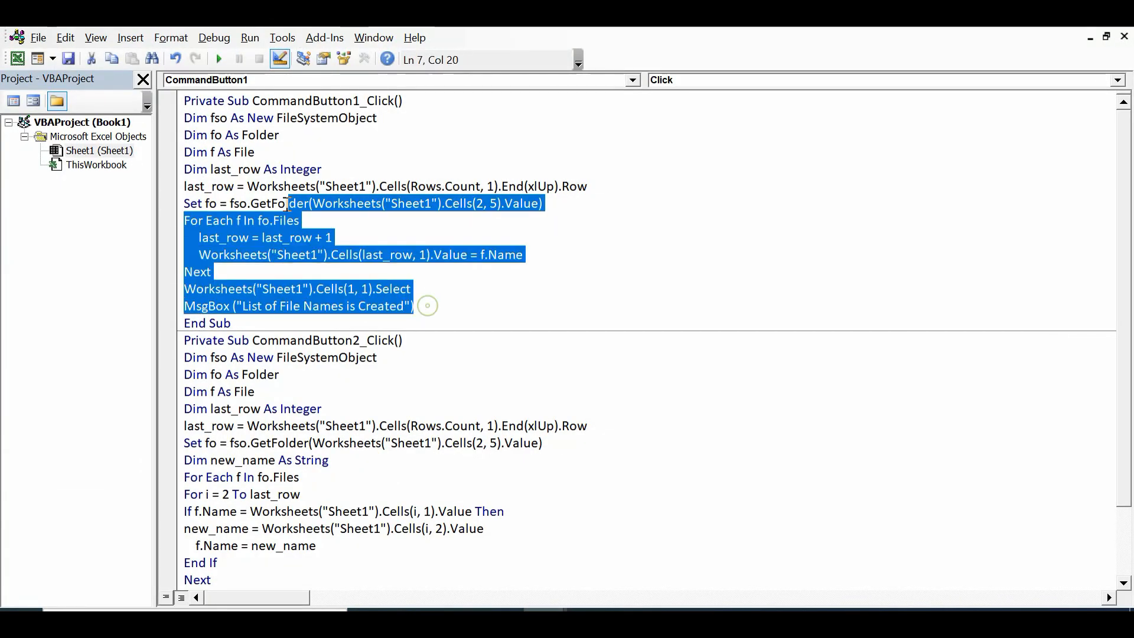
left_click(397, 152)
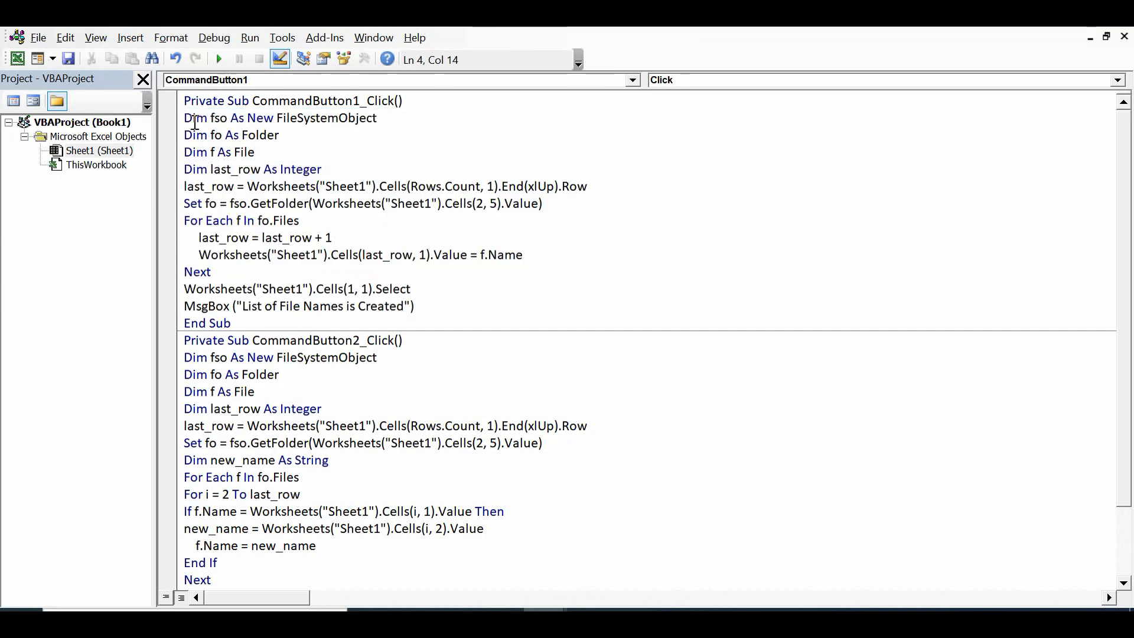
left_click_drag(184, 118, 235, 120)
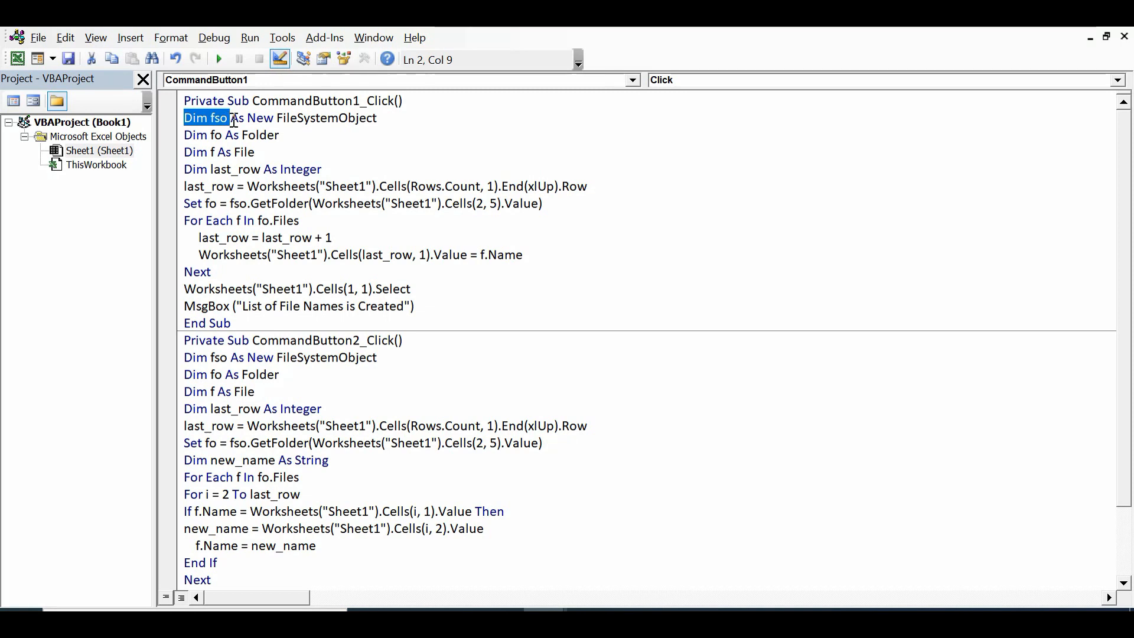
left_click_drag(234, 120, 375, 122)
left_click(381, 135)
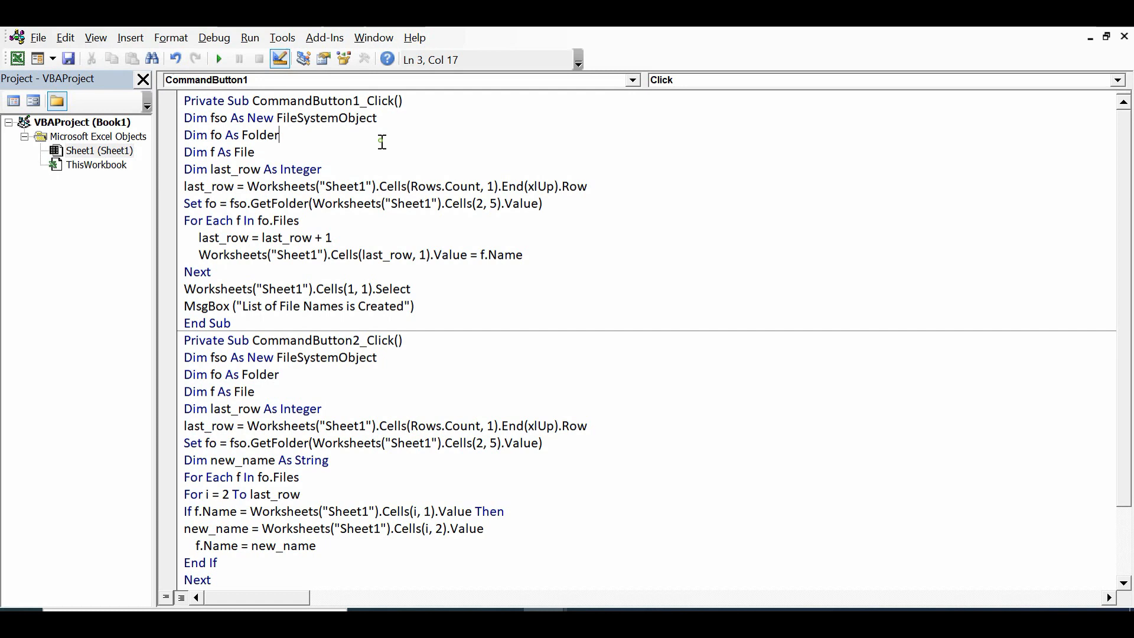
left_click_drag(378, 118, 271, 113)
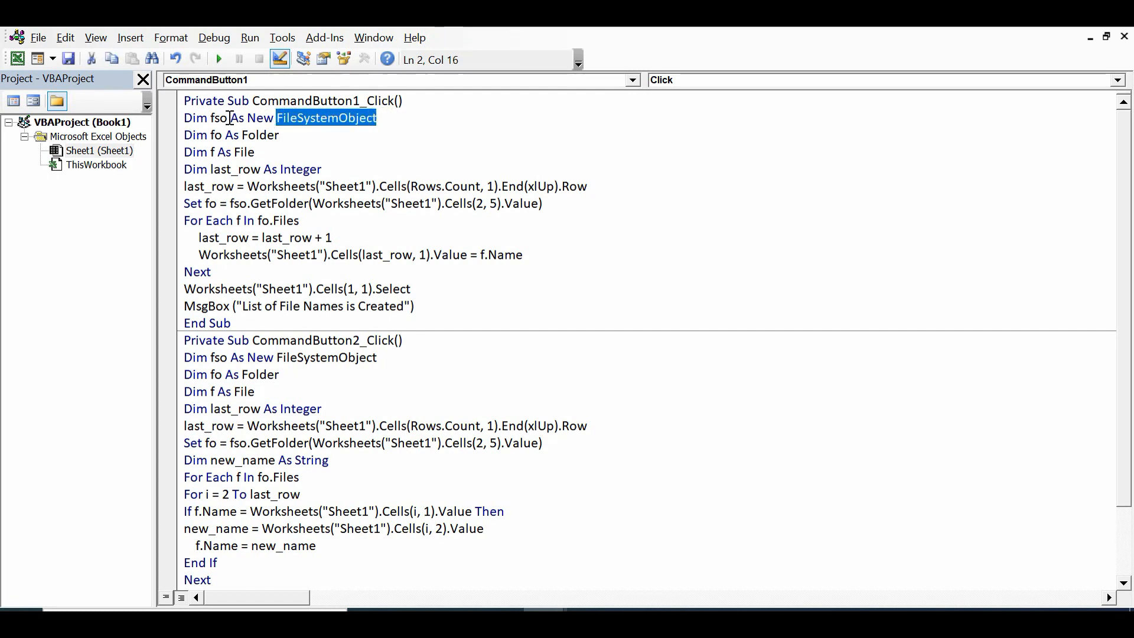
left_click_drag(228, 118, 211, 118)
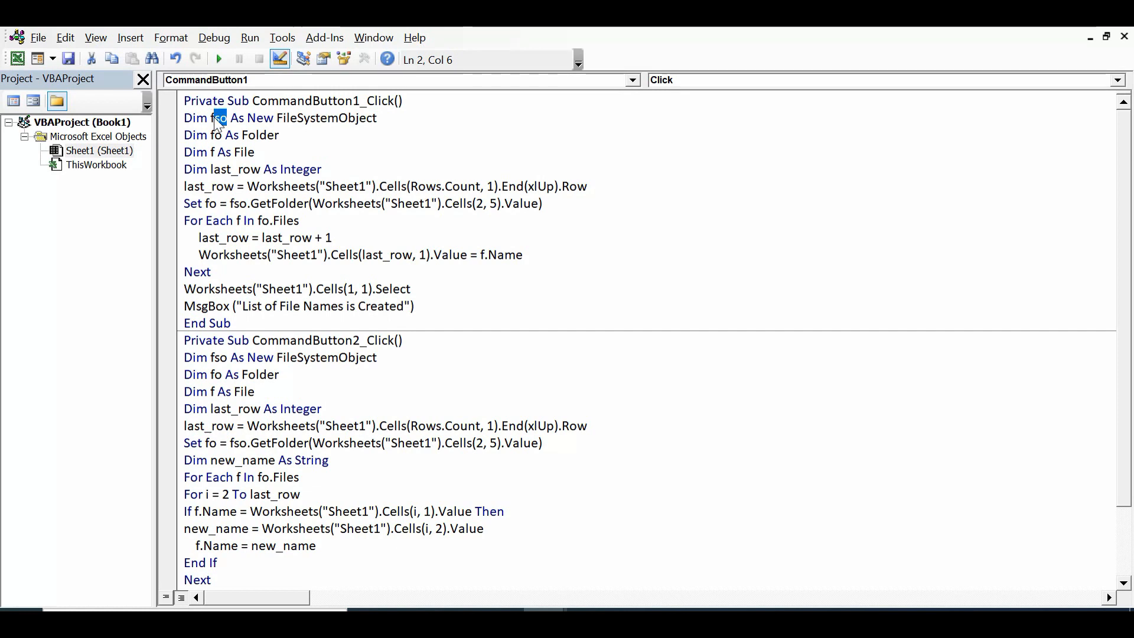
left_click_drag(280, 136, 183, 135)
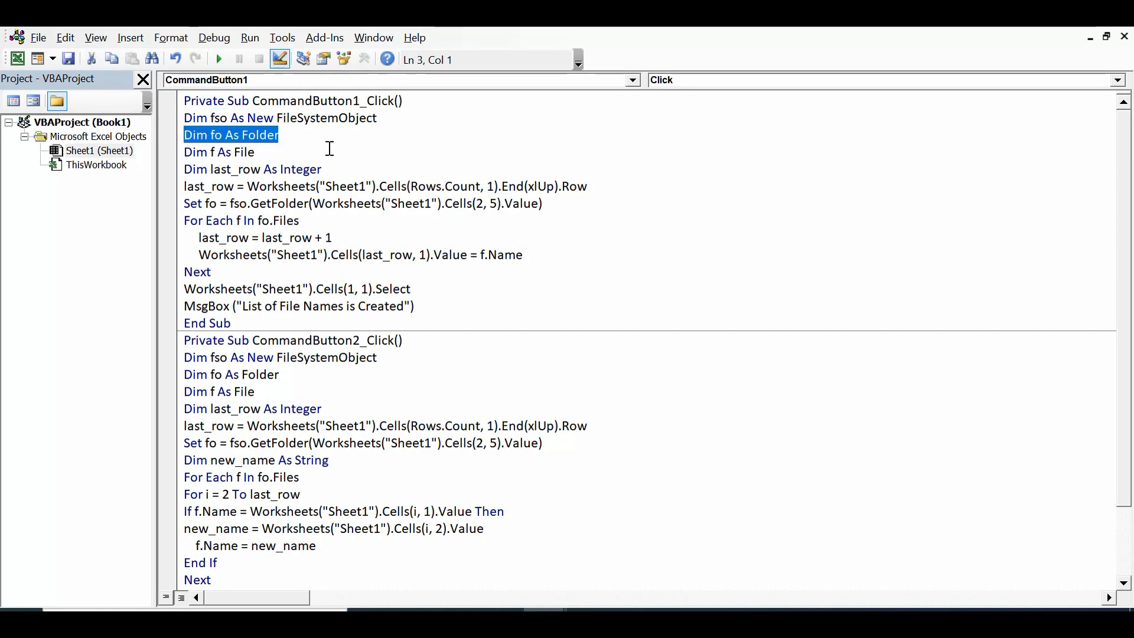
left_click(292, 135)
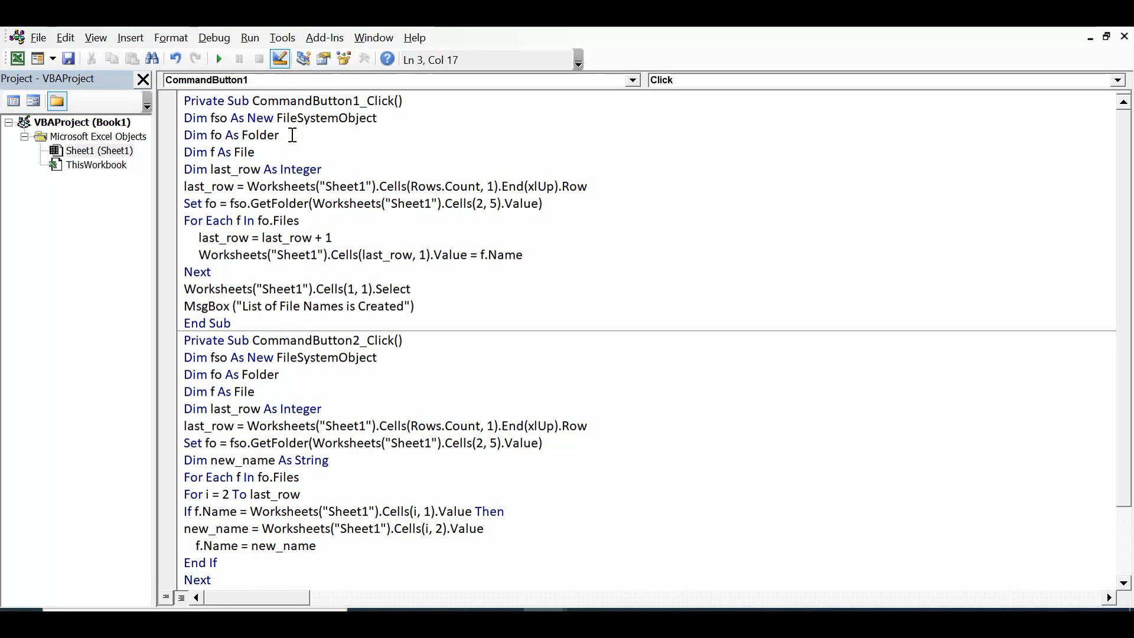
left_click_drag(282, 136, 243, 136)
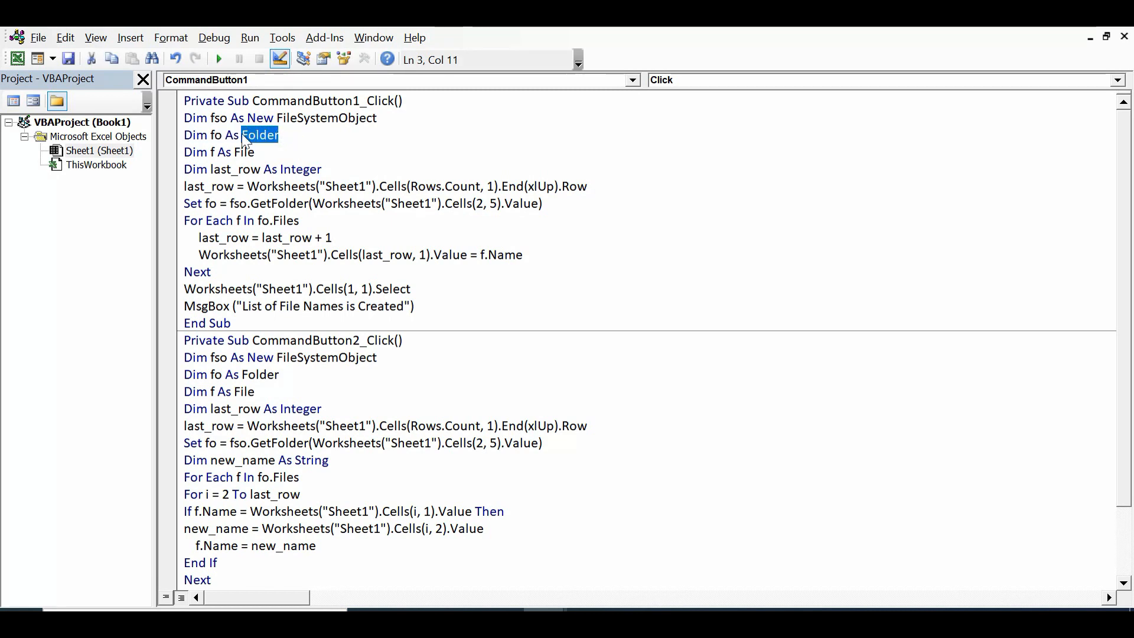
double_click(217, 136)
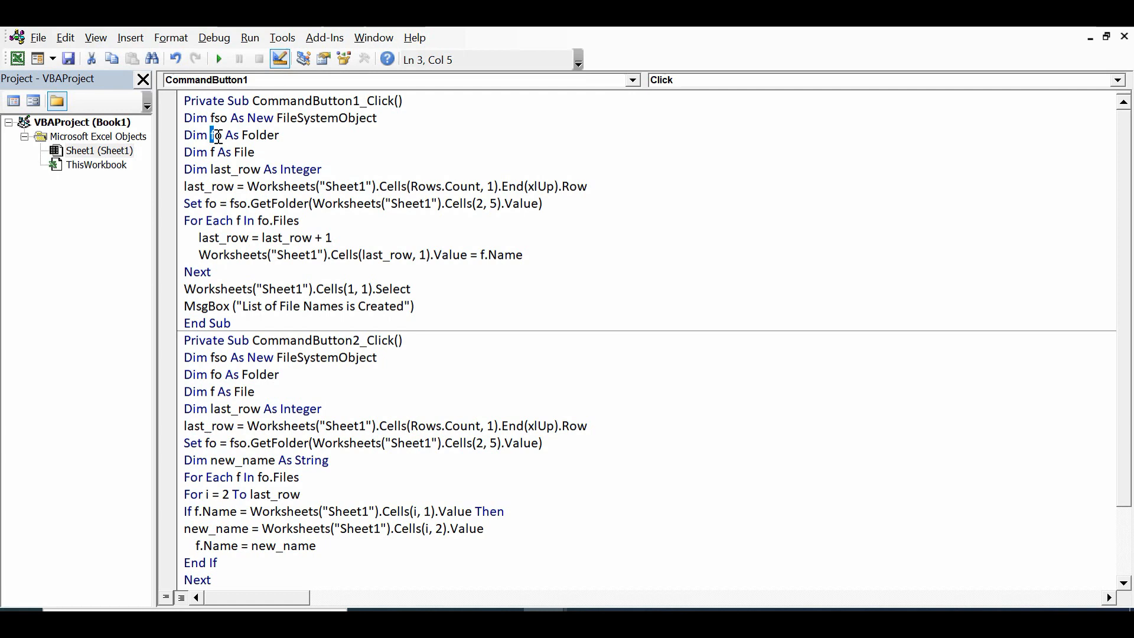
left_click_drag(214, 135, 219, 134)
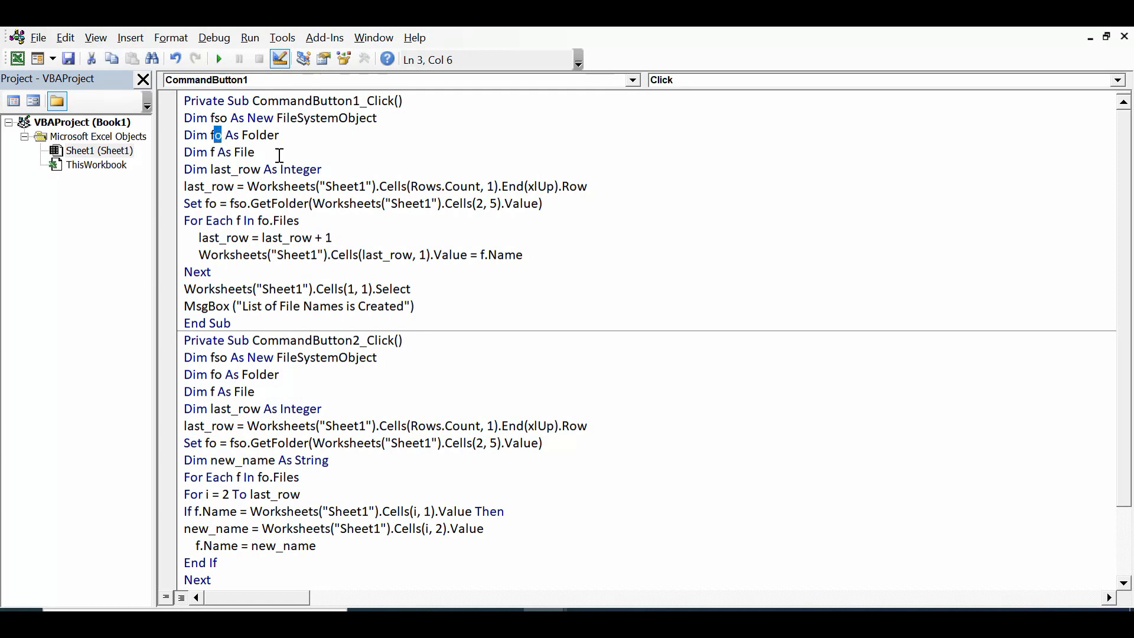
left_click(262, 152)
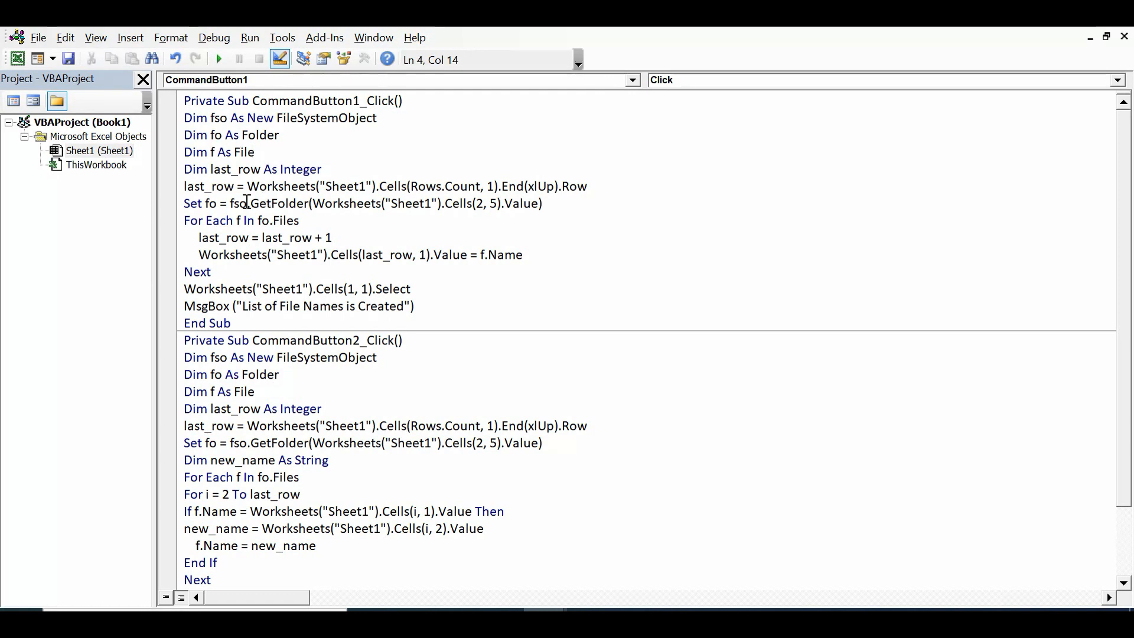
left_click_drag(257, 152, 190, 151)
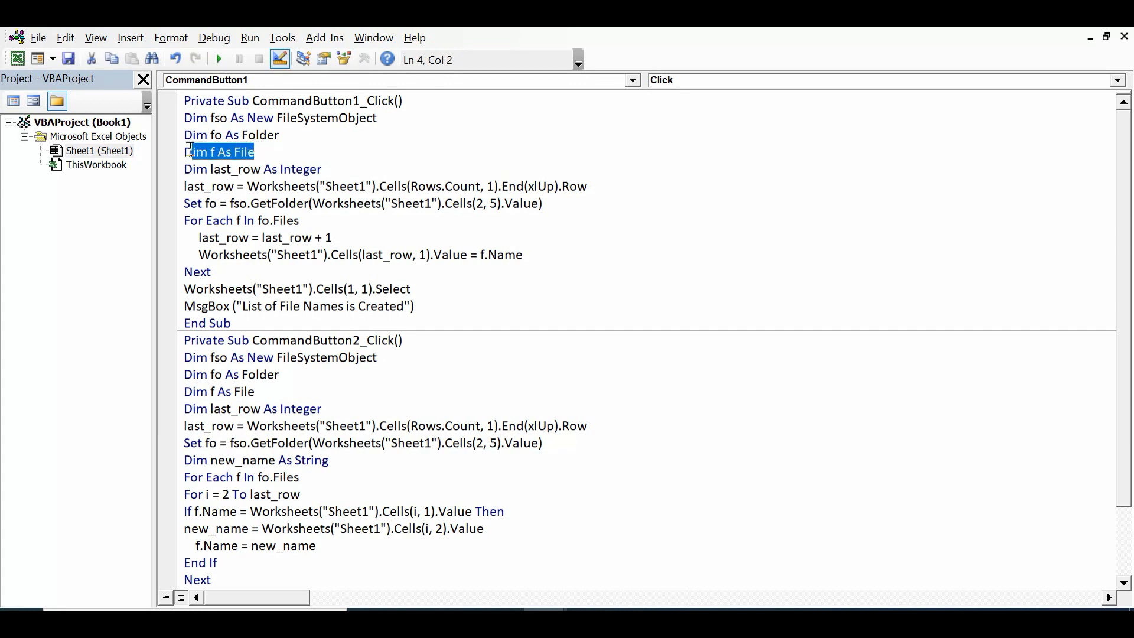
left_click(268, 152)
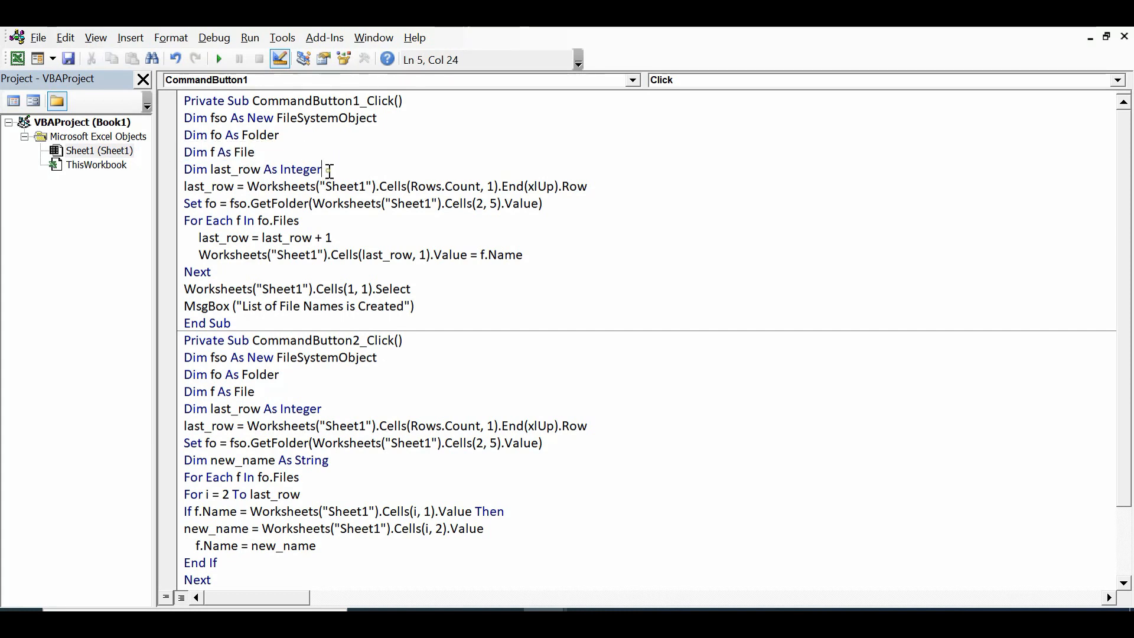
left_click_drag(323, 169, 184, 172)
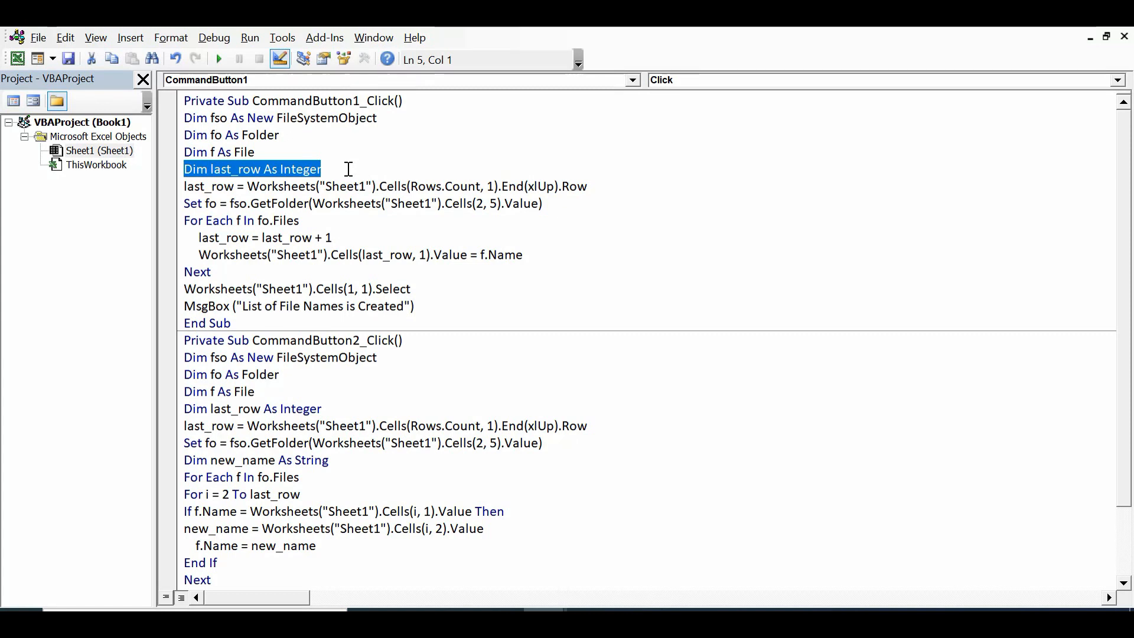
- Walk through the last_row assignment (Worksheets("Sheet1"), Rows.Count, xlUp) and add a blank line after it
left_click(348, 169)
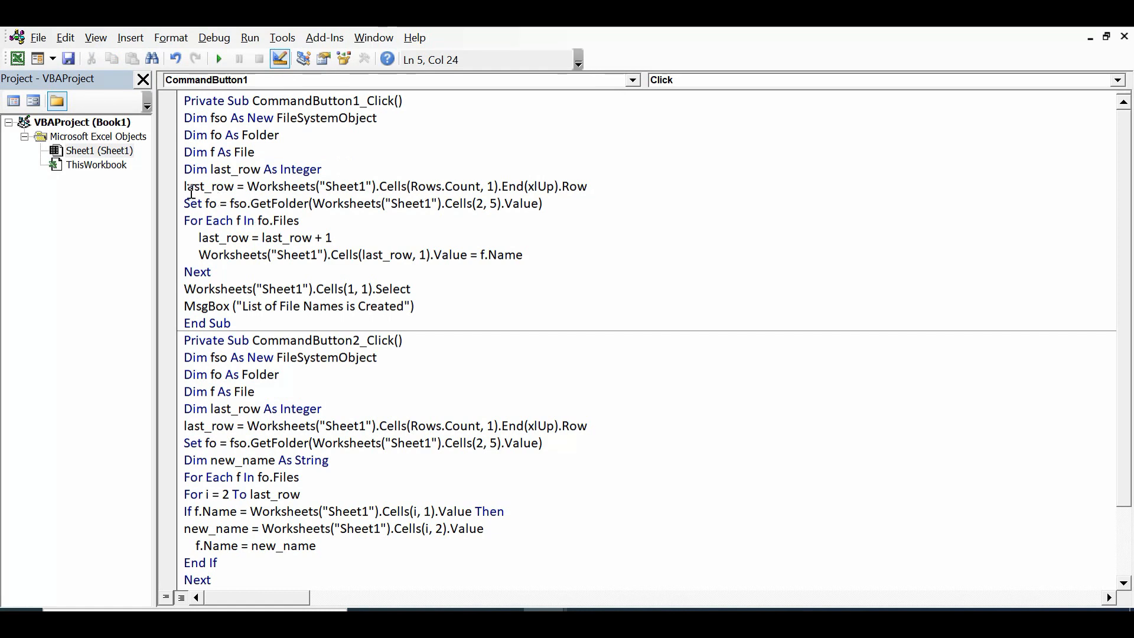
left_click_drag(184, 186, 313, 186)
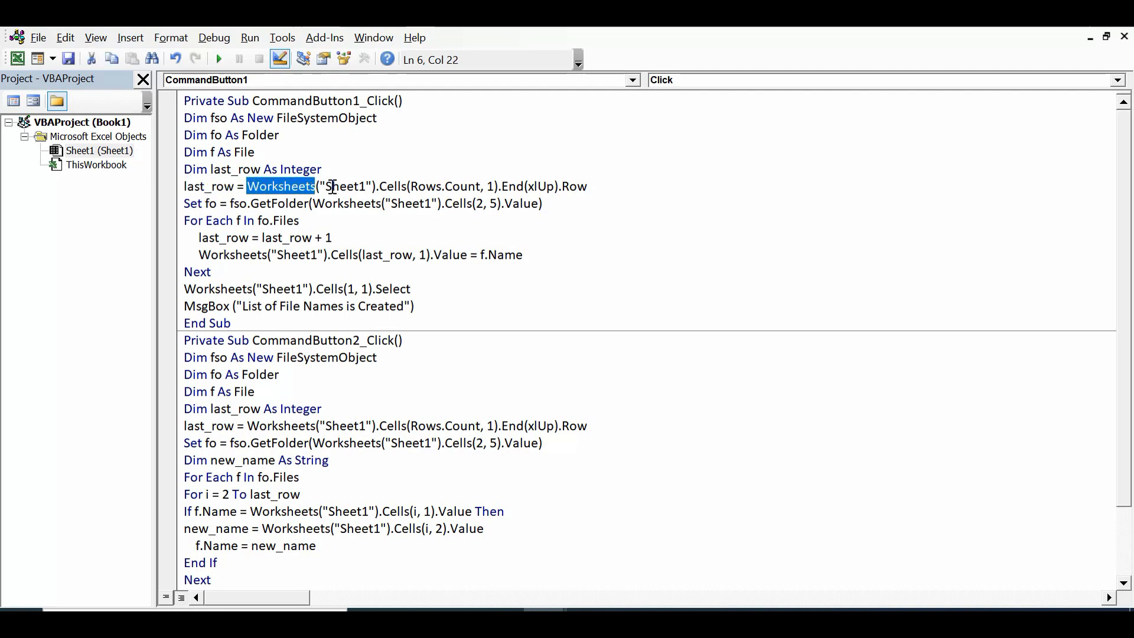
left_click_drag(318, 186, 478, 188)
left_click(413, 186)
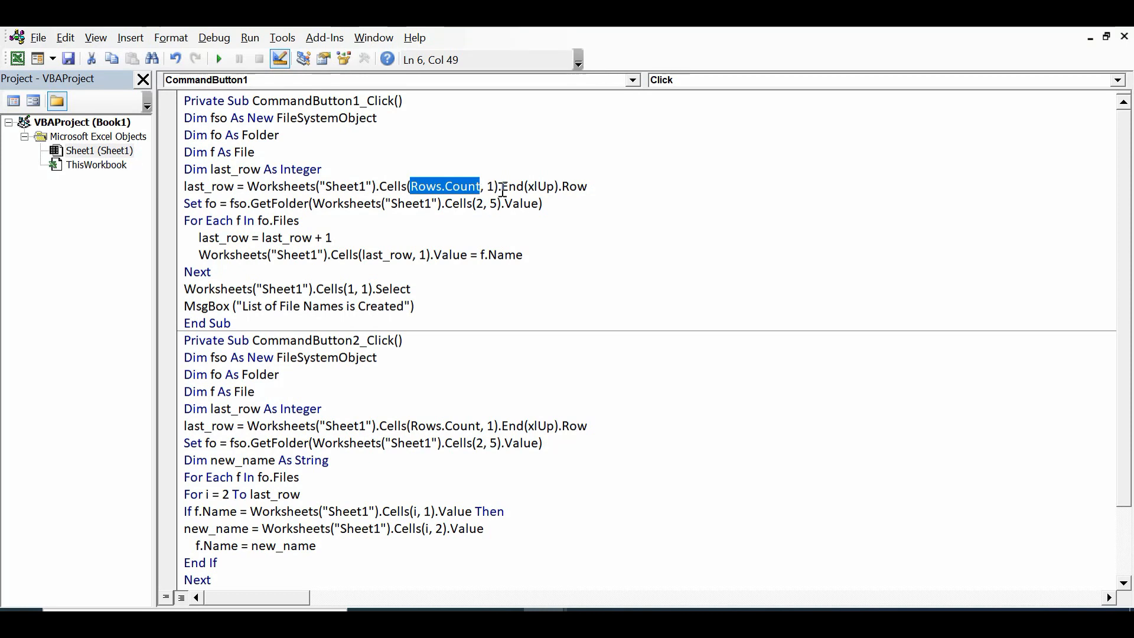
left_click(498, 186)
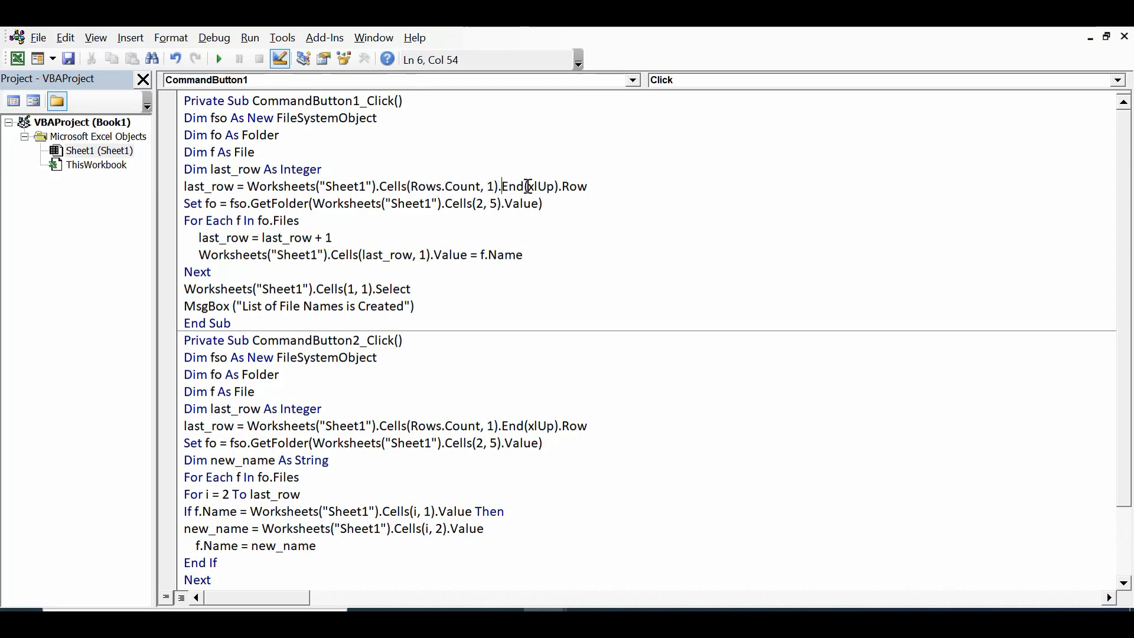
left_click_drag(528, 186, 556, 188)
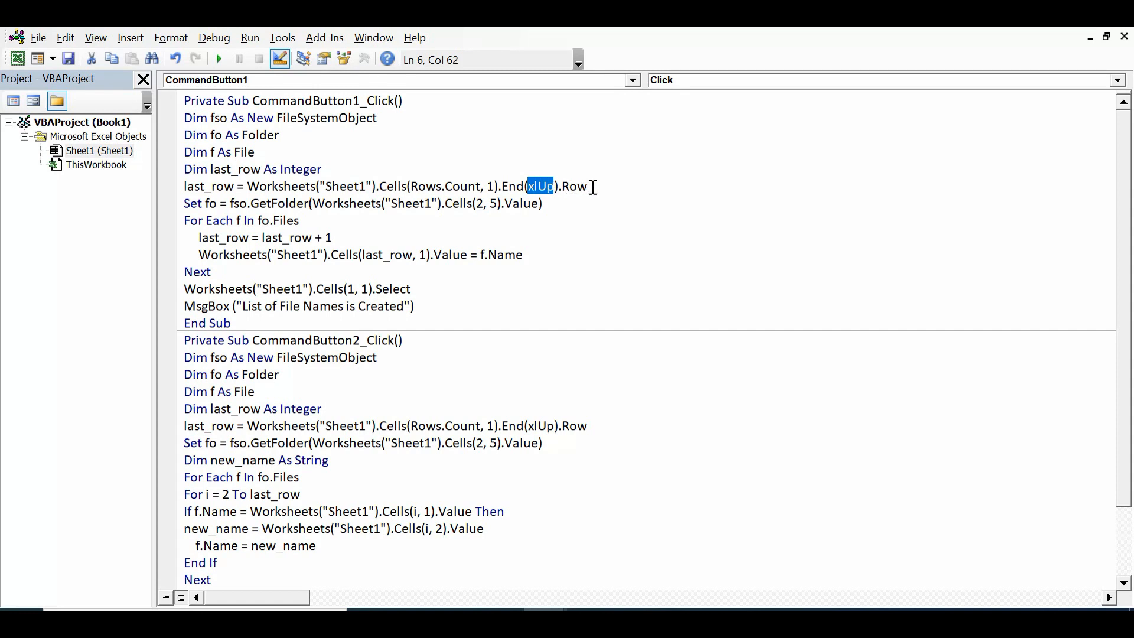
left_click(593, 187)
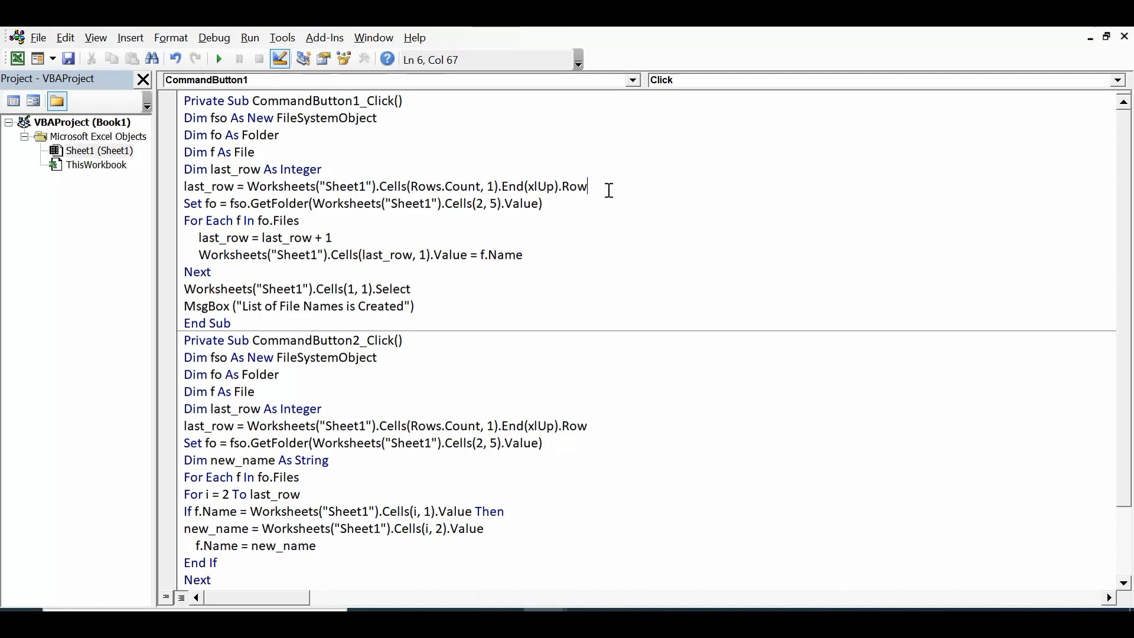
key("Return")
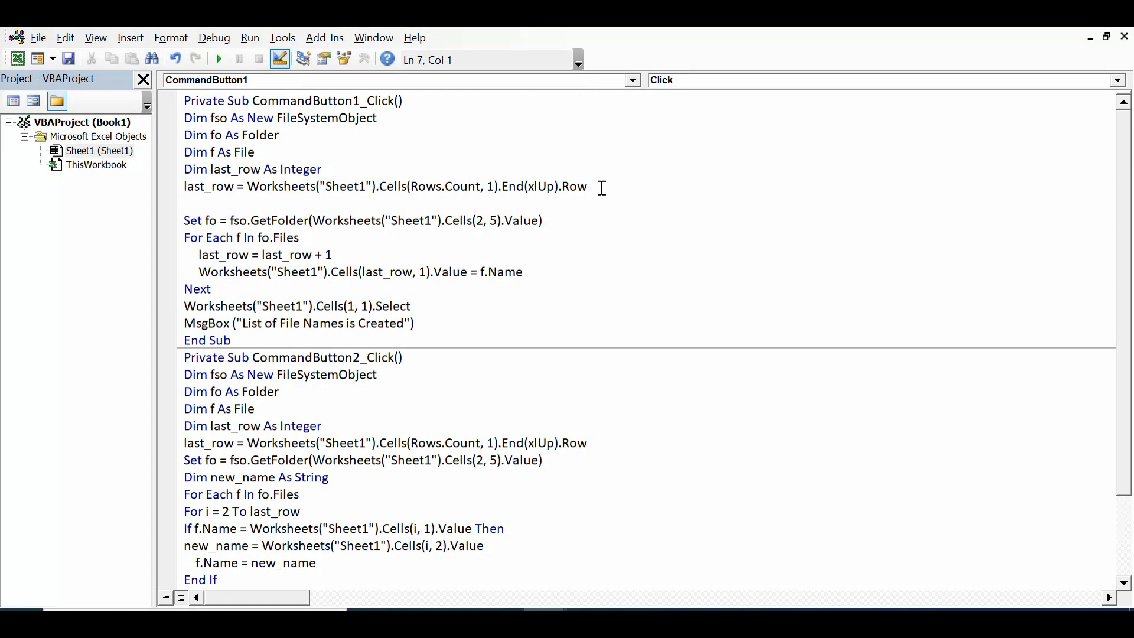
double_click(224, 134)
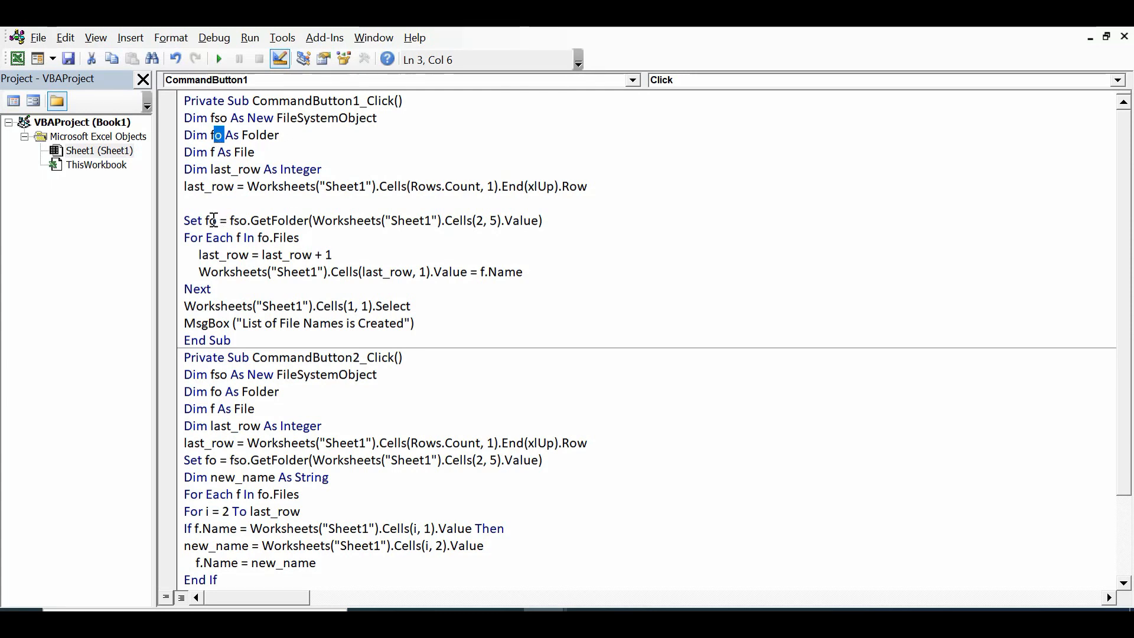
double_click(213, 221)
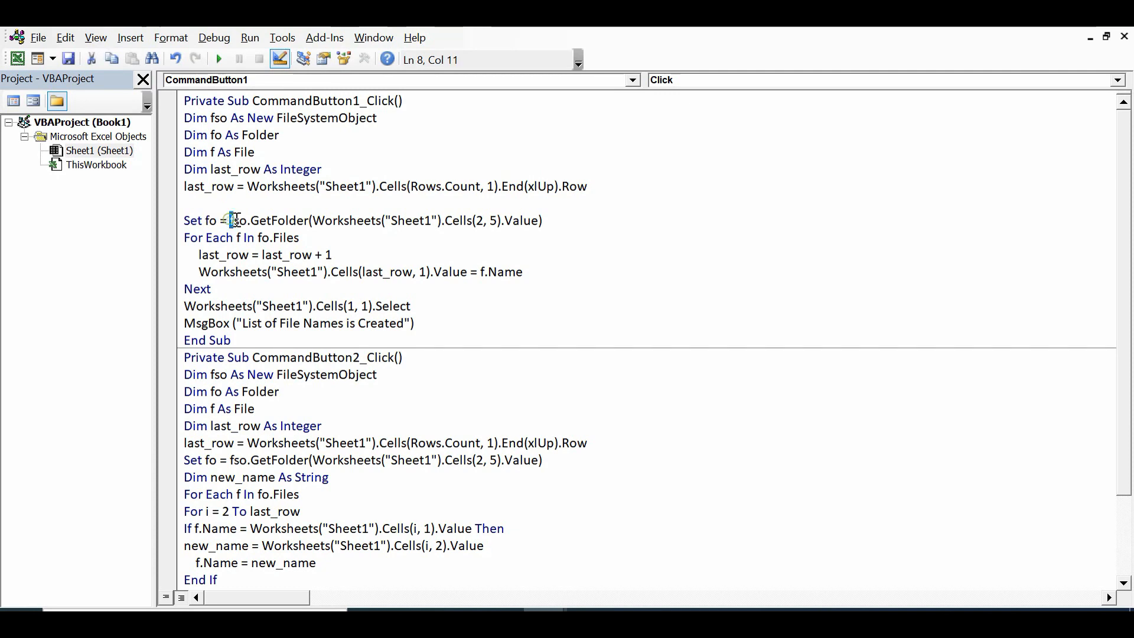
left_click_drag(230, 221, 249, 221)
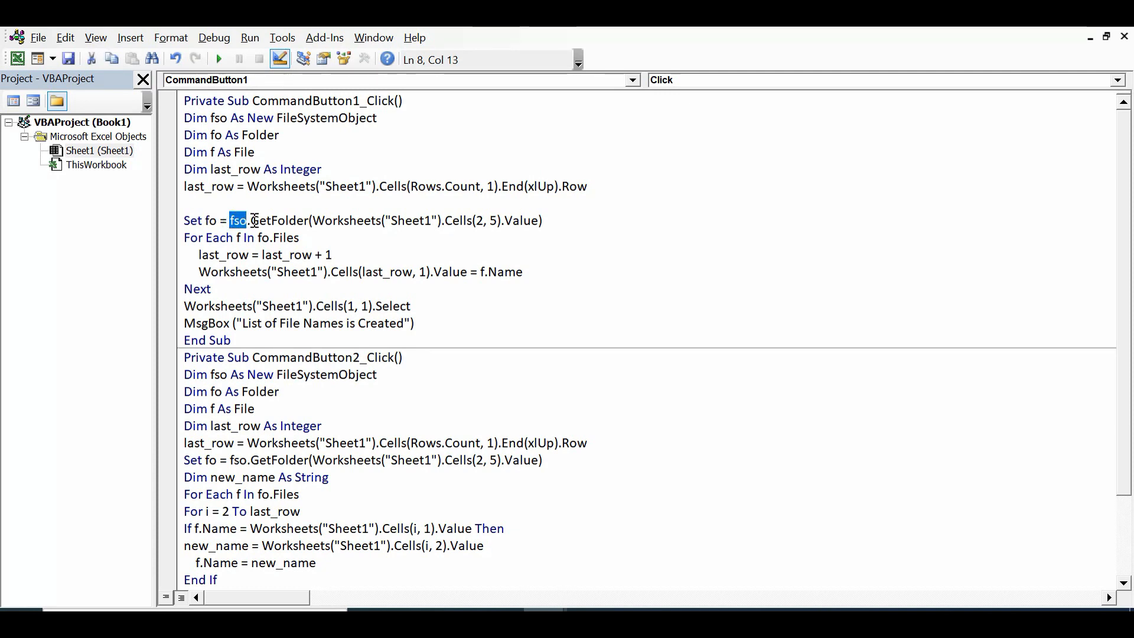
double_click(283, 221)
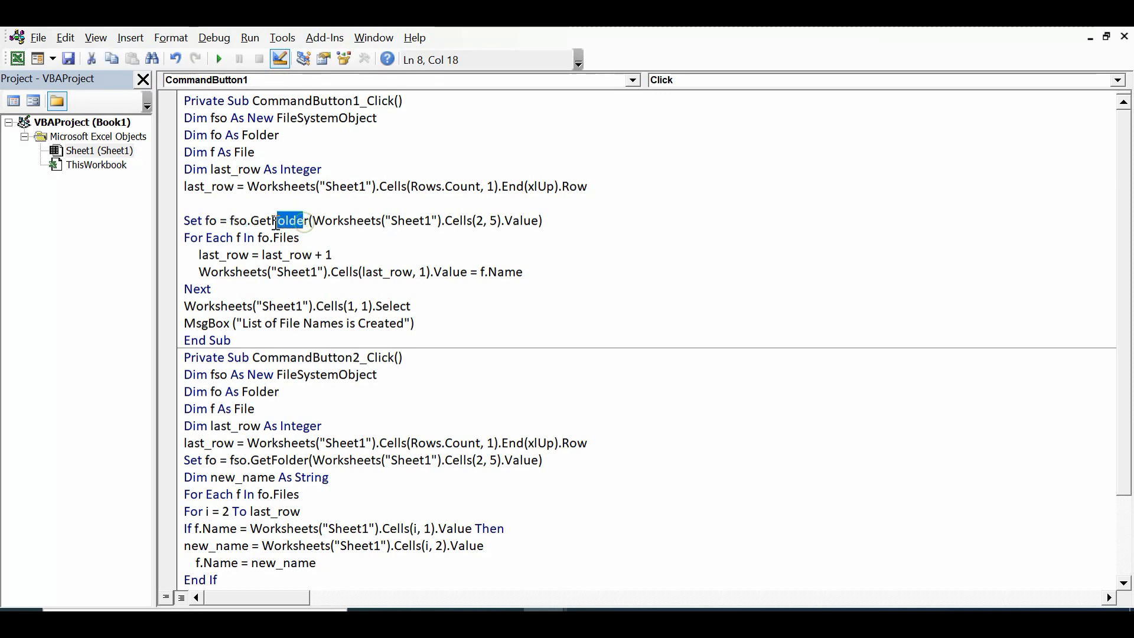
left_click(351, 221)
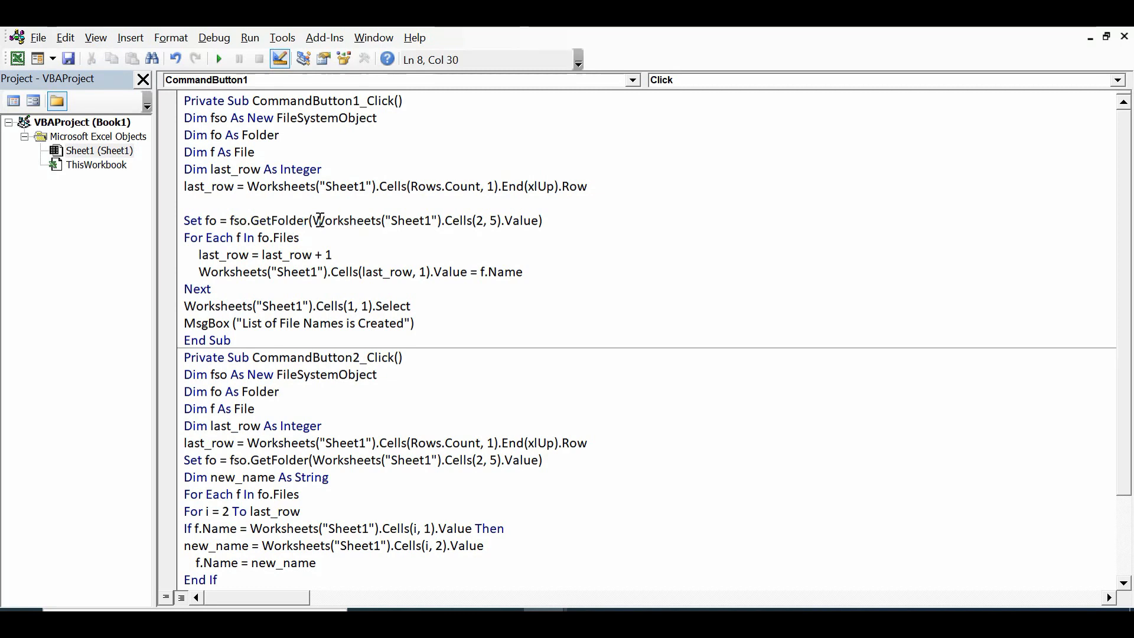
left_click_drag(312, 221, 536, 223)
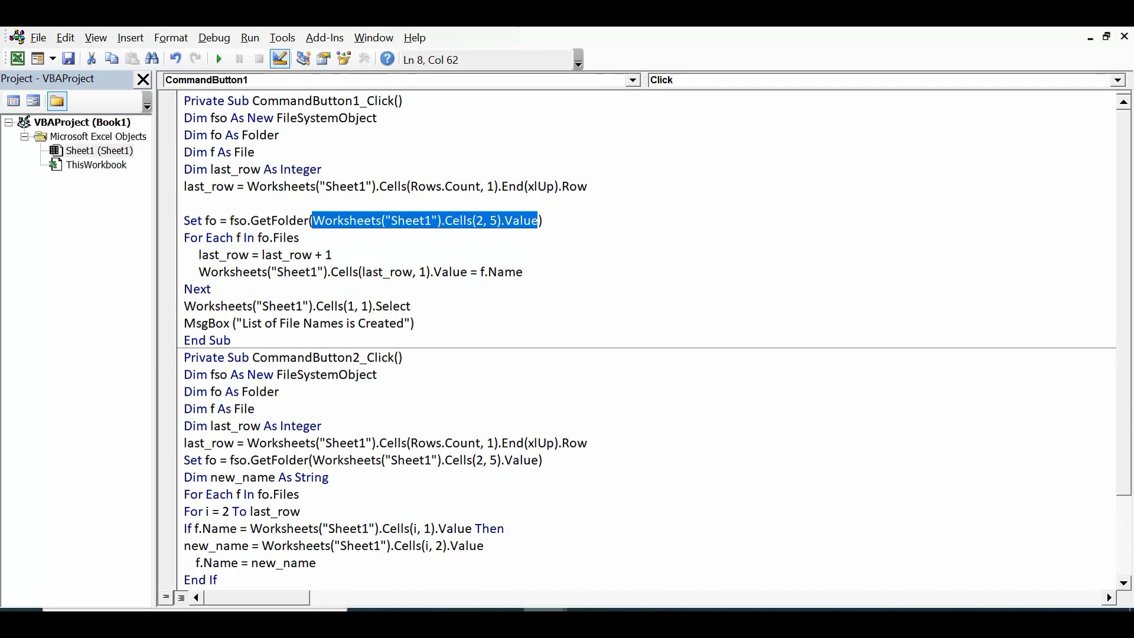
left_click(449, 549)
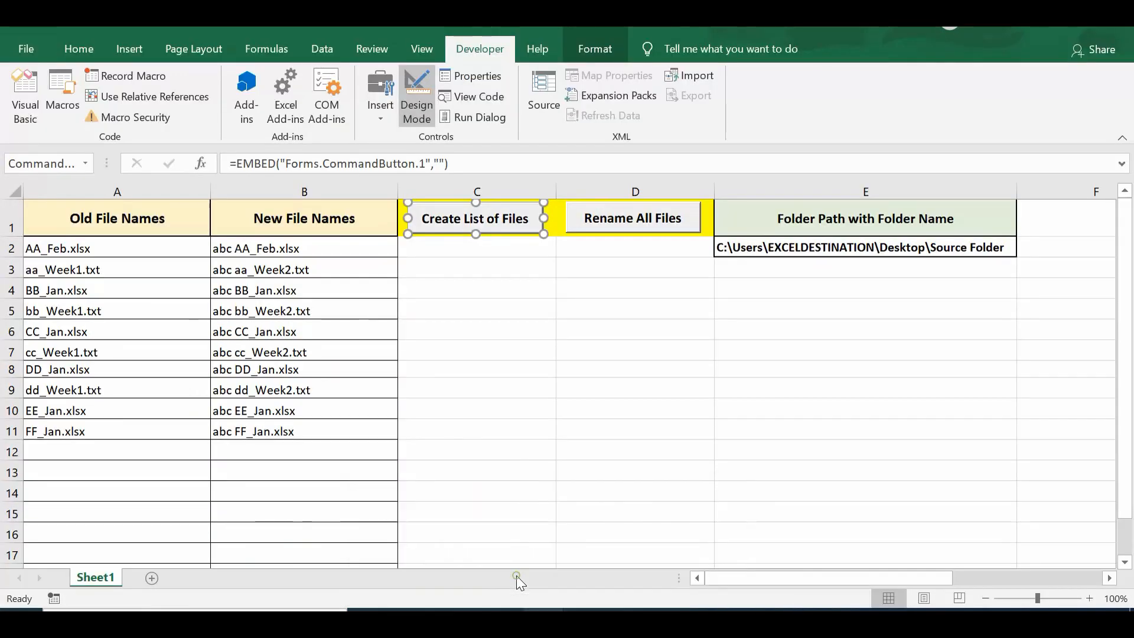
left_click(835, 357)
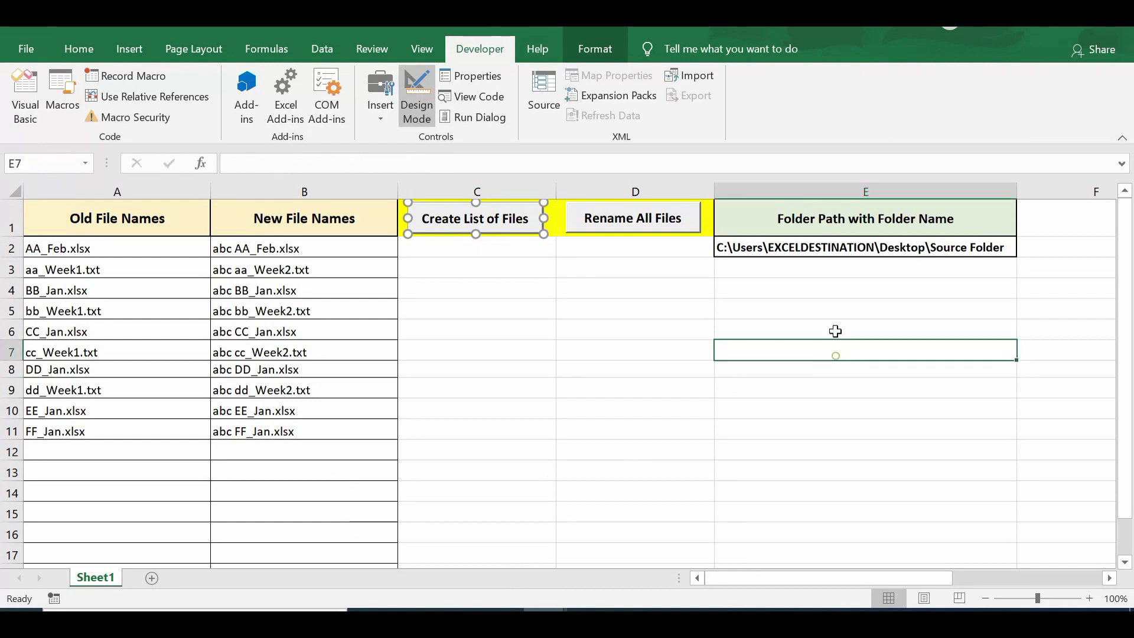
left_click(830, 247)
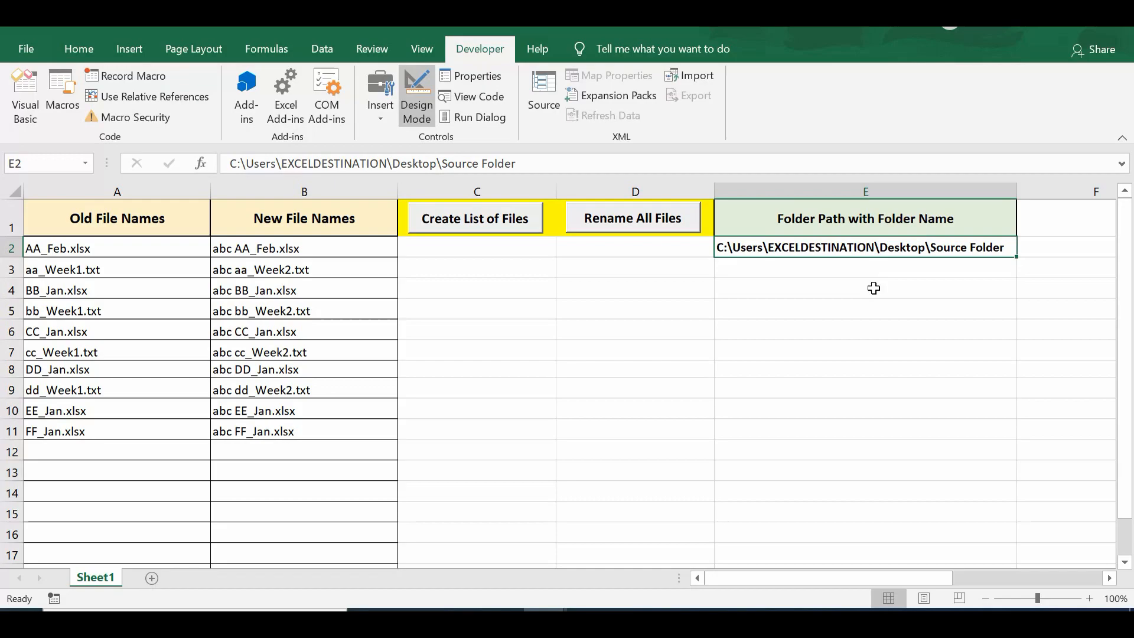
key("alt+Tab")
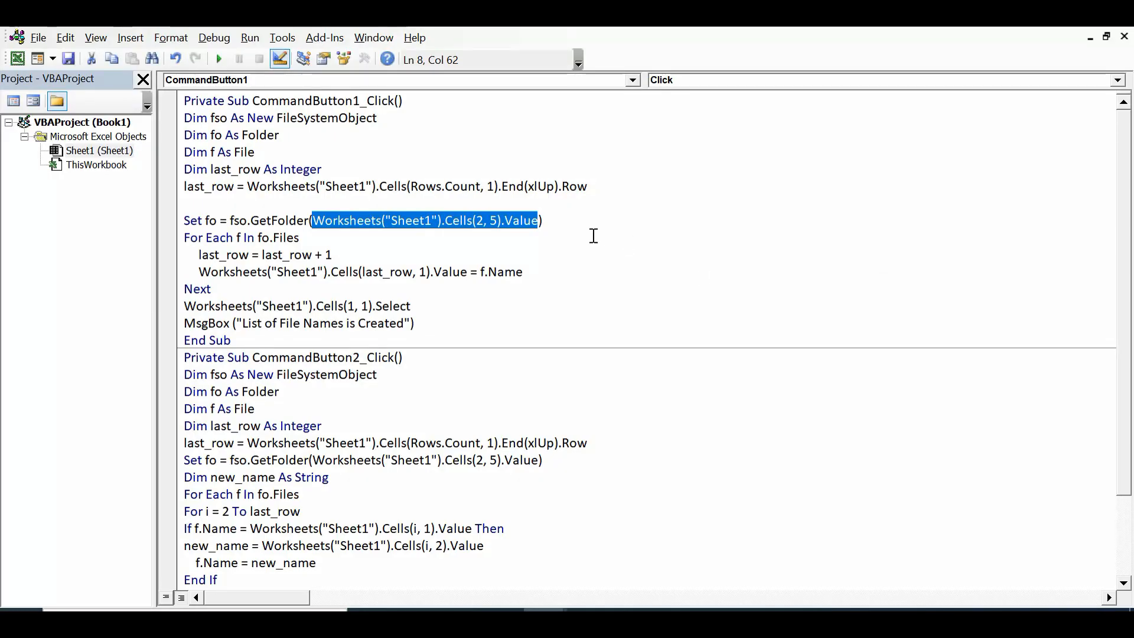
left_click(592, 237)
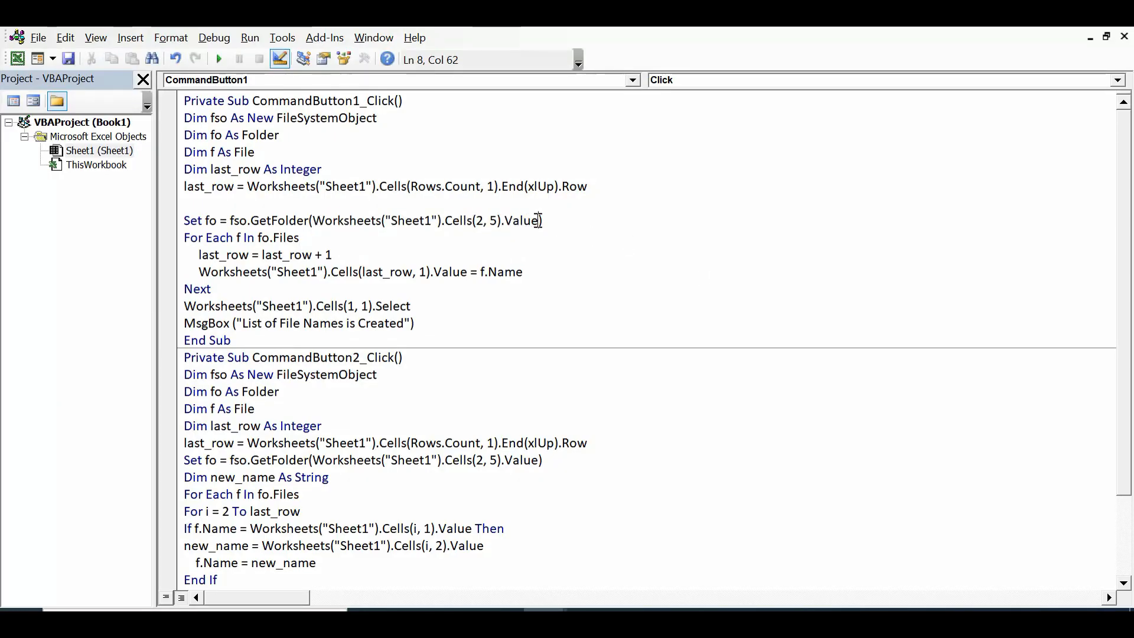
- Walk through the For Each loop over fo.Files writing names to the sheet, then add a blank line after Next
left_click_drag(540, 221, 316, 219)
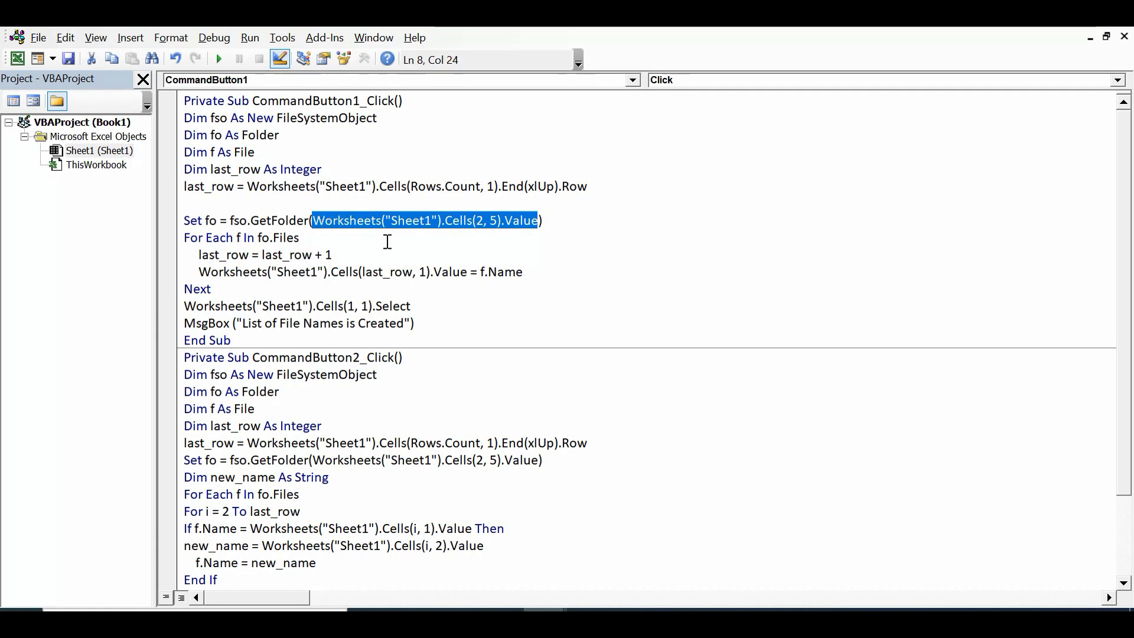
left_click(387, 242)
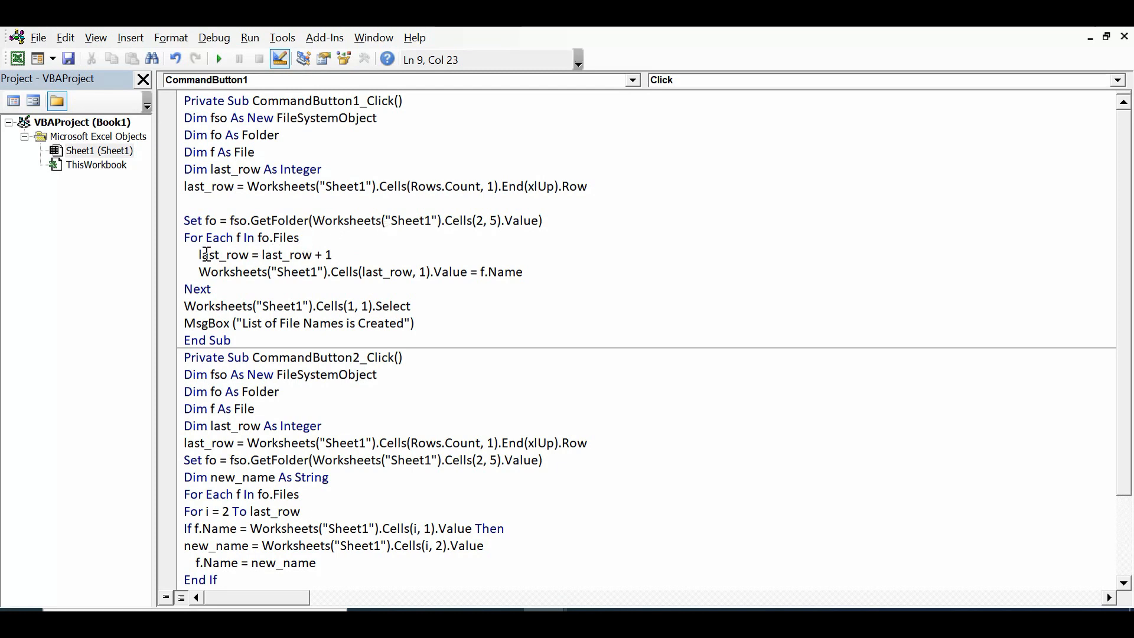
left_click_drag(183, 238, 309, 243)
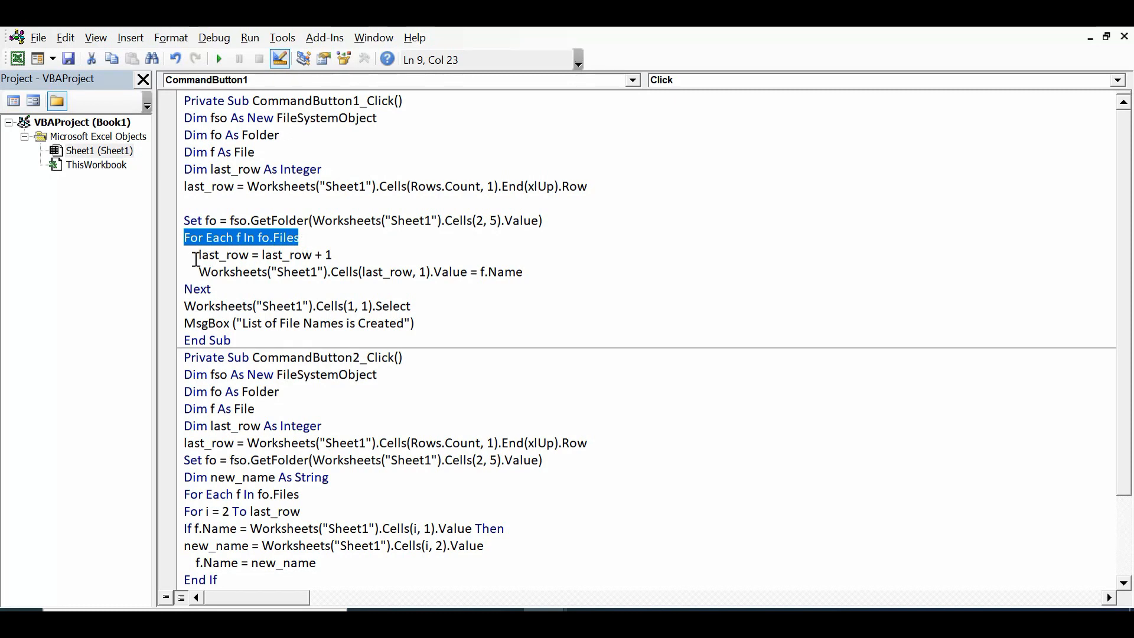
left_click_drag(198, 256, 342, 255)
left_click(227, 273)
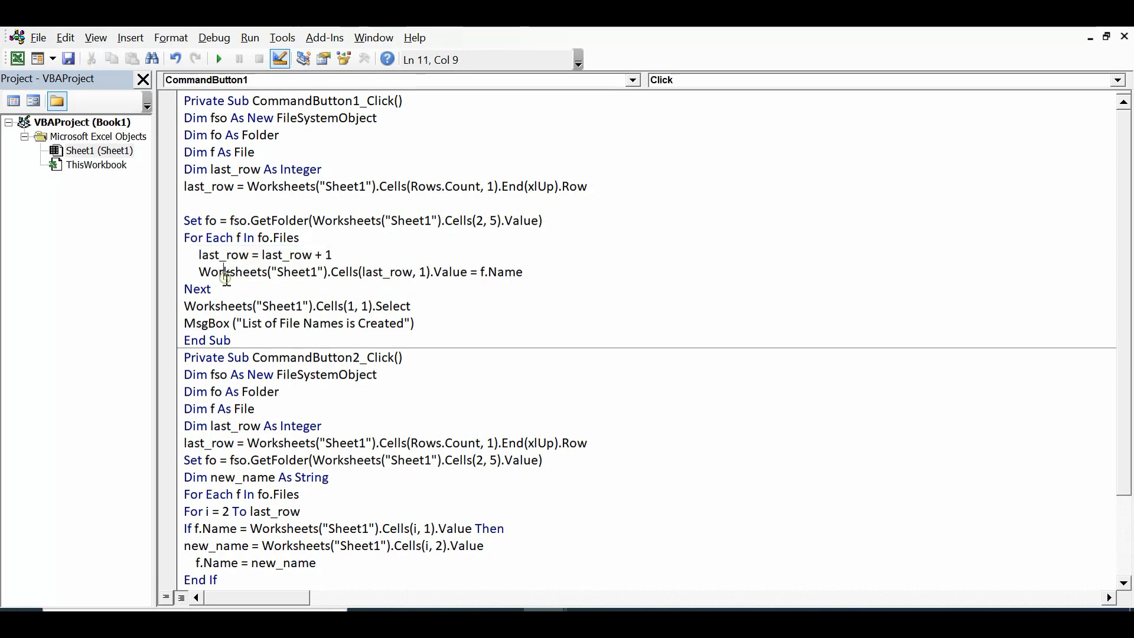
left_click_drag(200, 273, 525, 275)
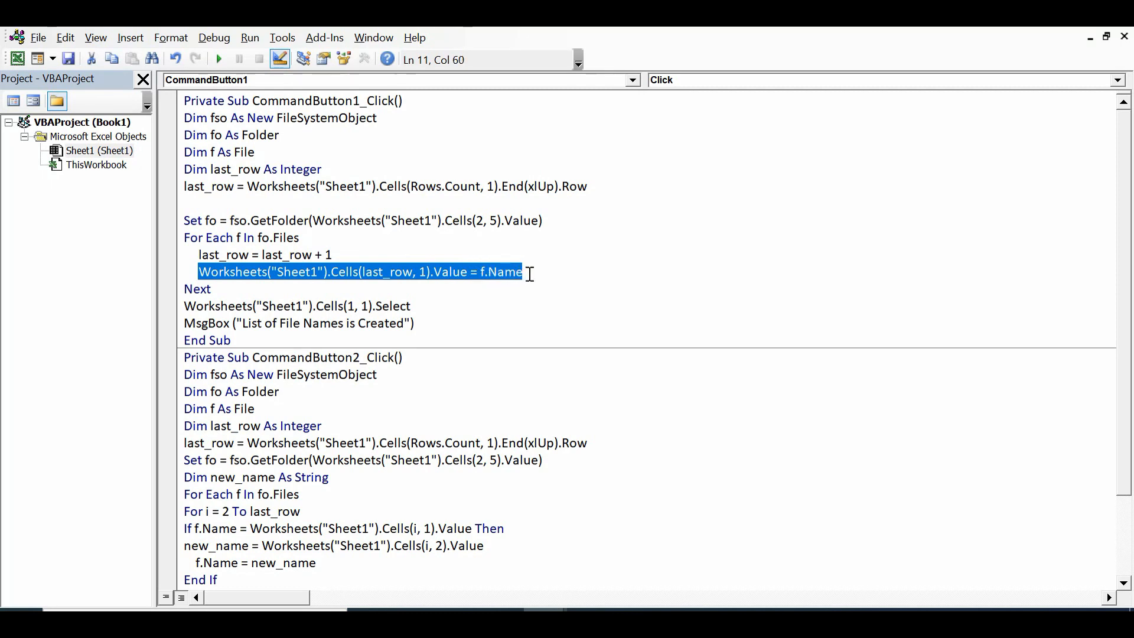
left_click(532, 273)
left_click_drag(531, 273, 404, 262)
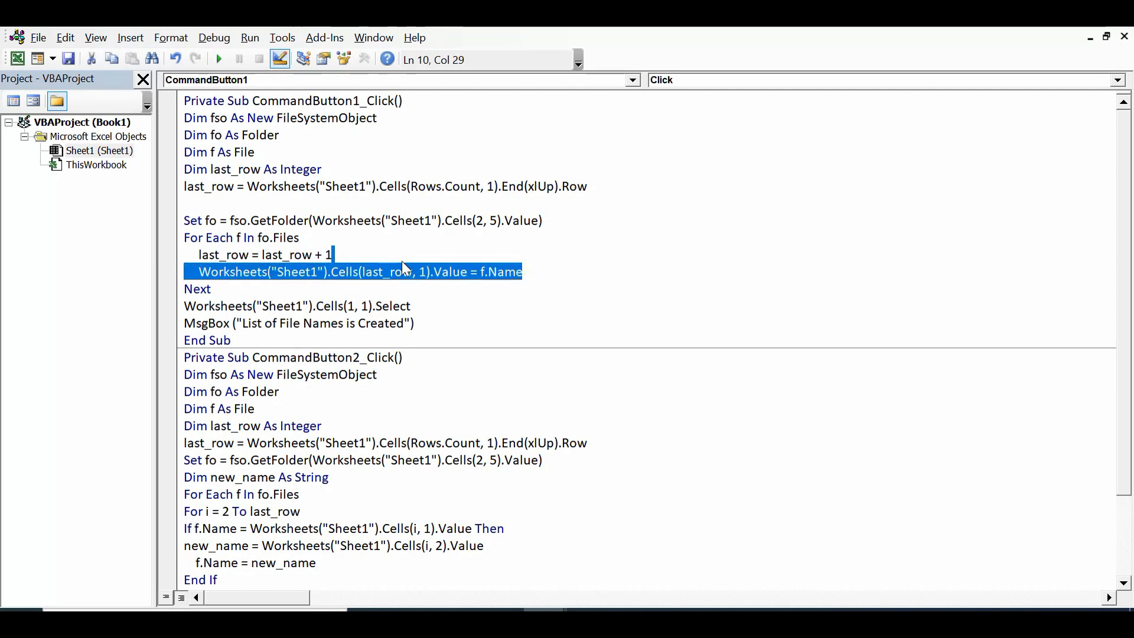
left_click(232, 290)
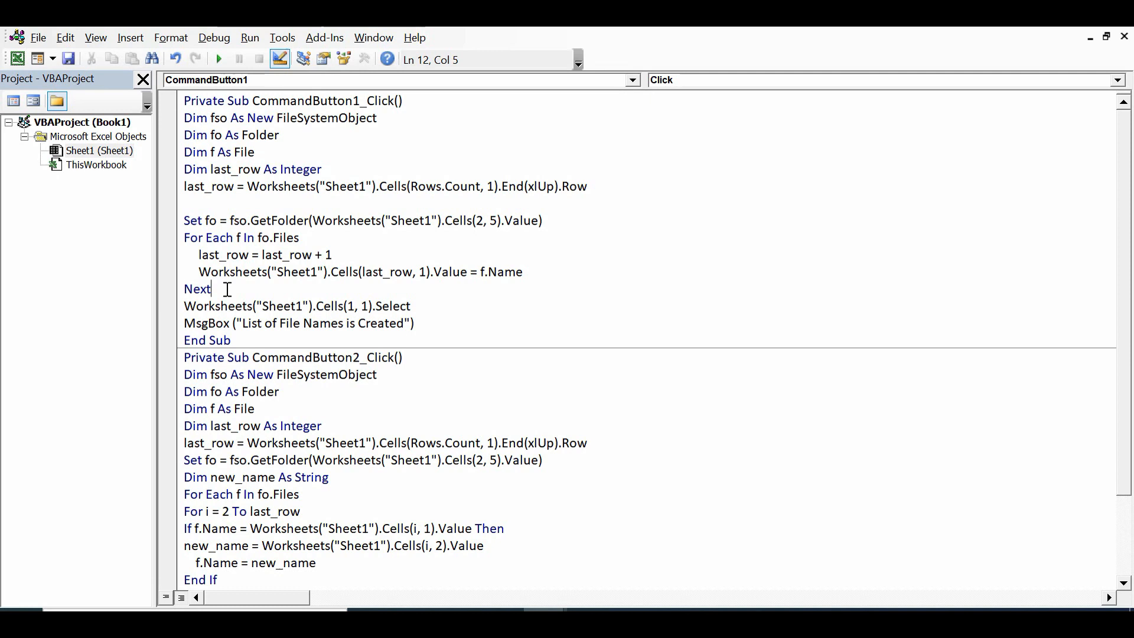
key("Return")
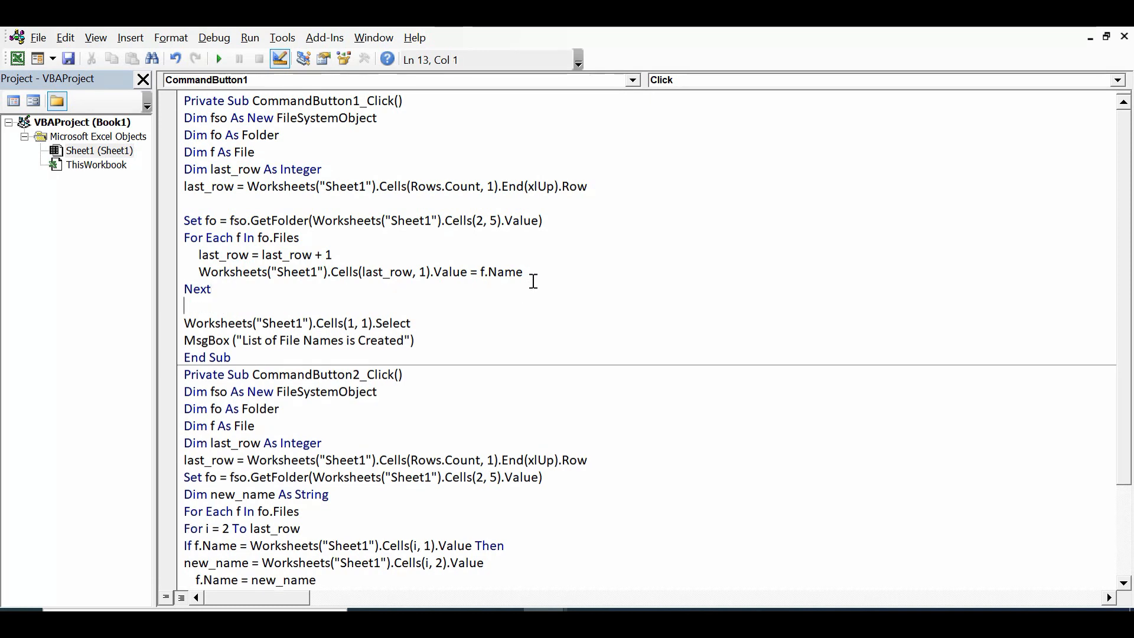
- Highlight the loop body, the code from last_row through Next, and the statement selecting the first cell
left_click_drag(533, 272, 455, 258)
left_click_drag(336, 256, 185, 258)
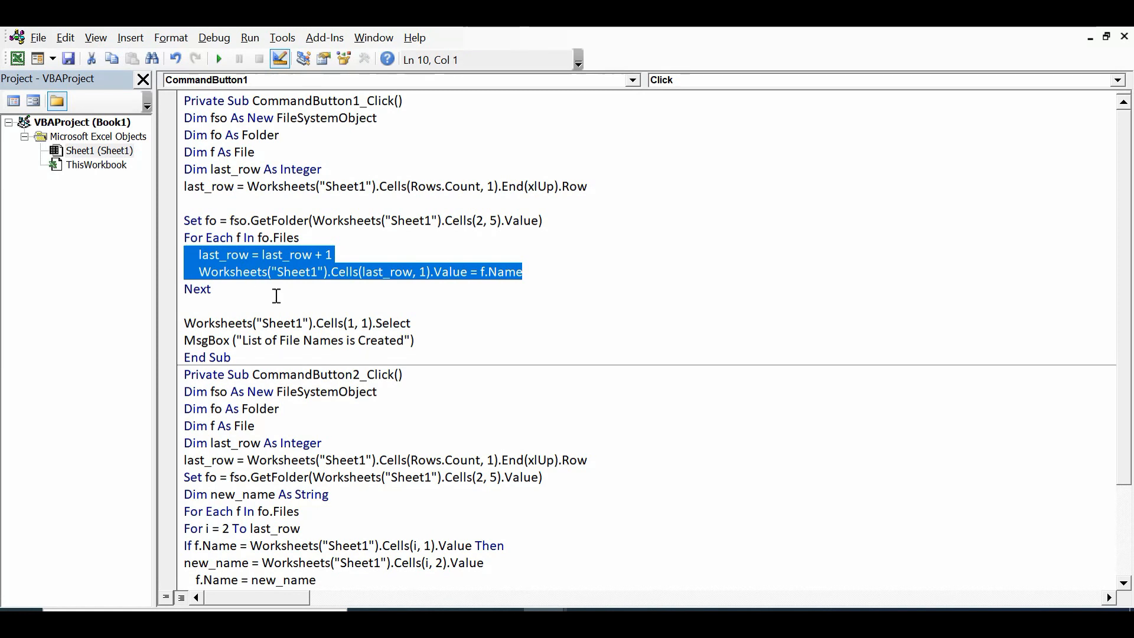
left_click(222, 290)
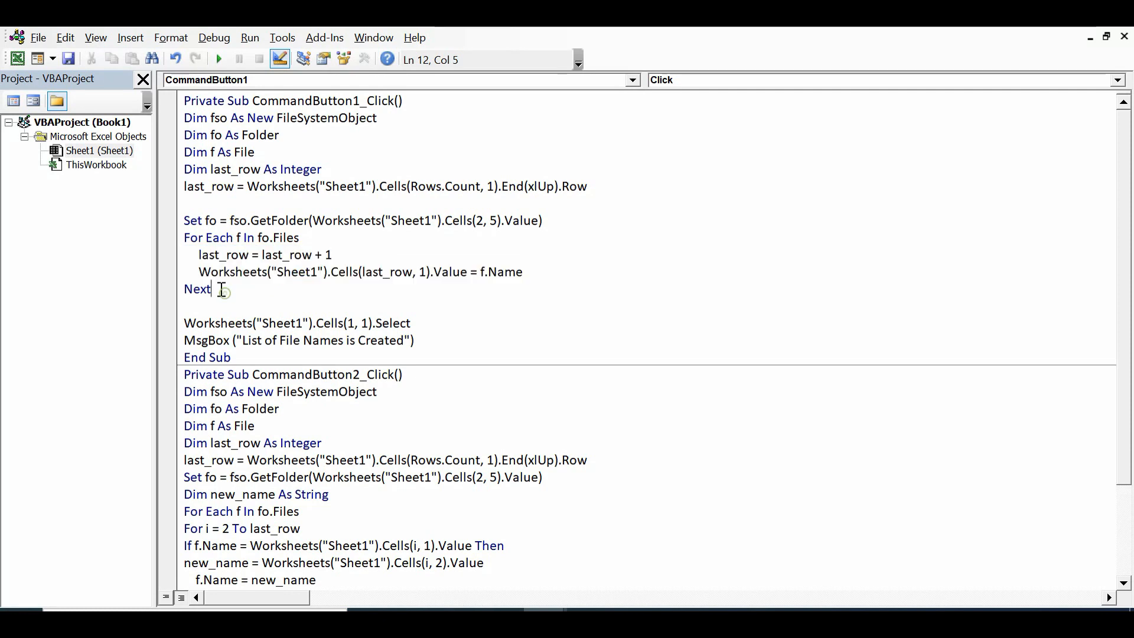
left_click_drag(223, 290, 180, 182)
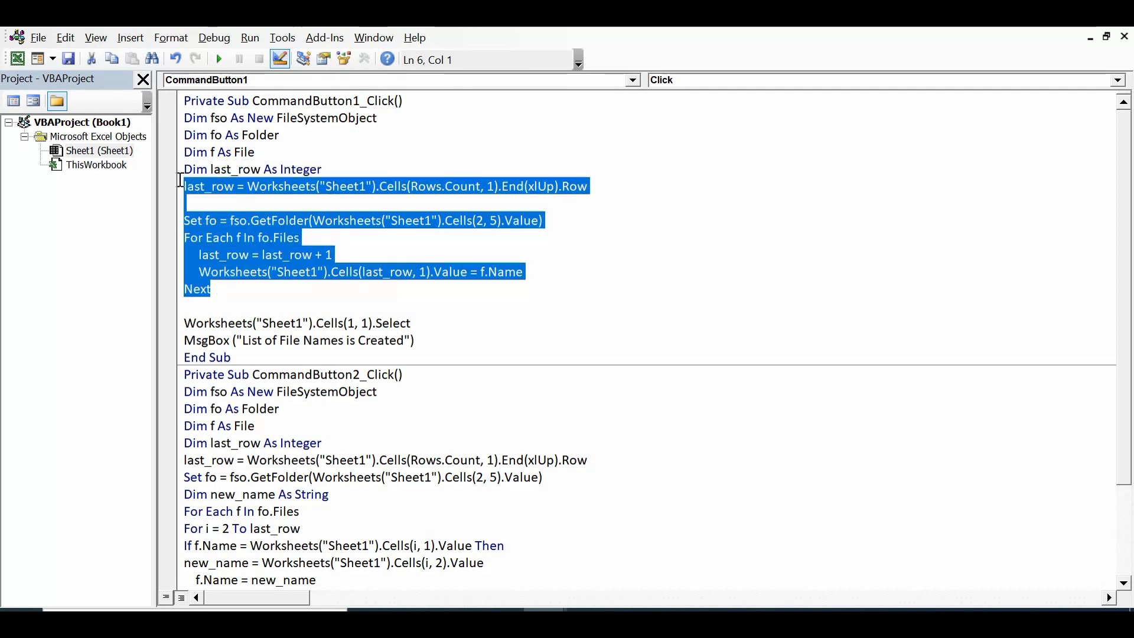
left_click(306, 290)
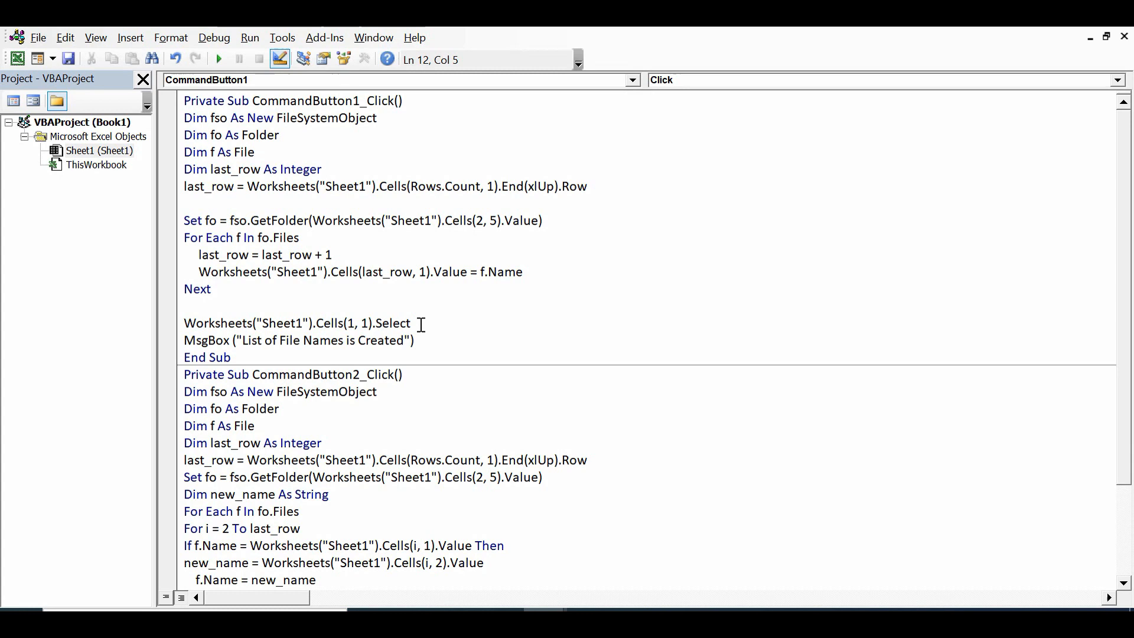
left_click_drag(412, 323, 183, 325)
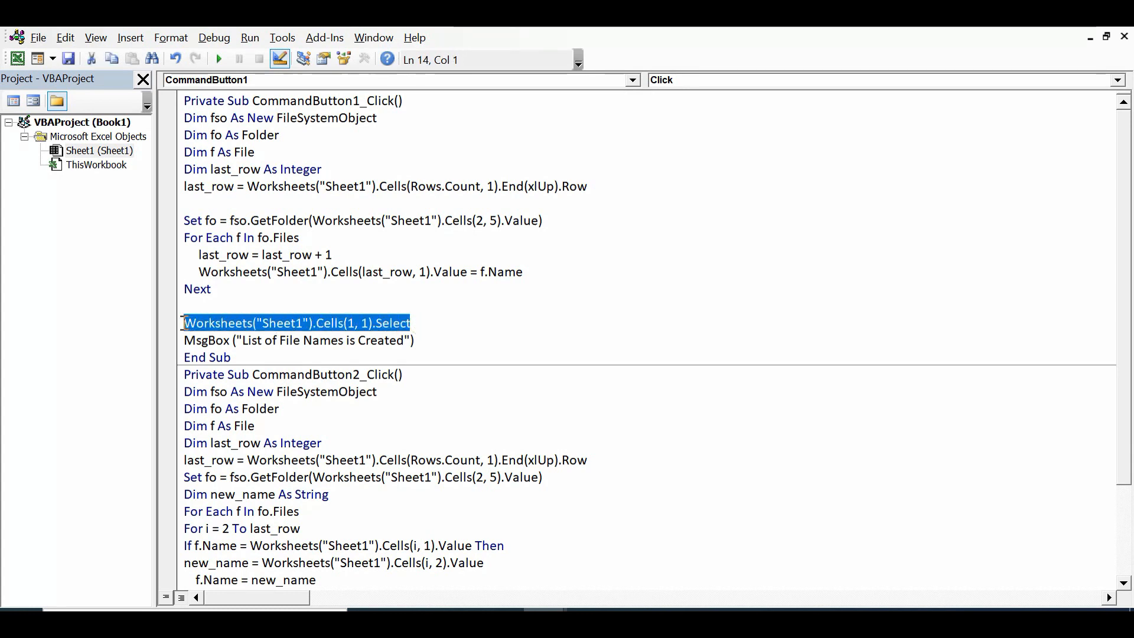
- Highlight the completion MsgBox statement and then the whole body of CommandButton1_Click
left_click(423, 339)
left_click_drag(423, 341, 186, 341)
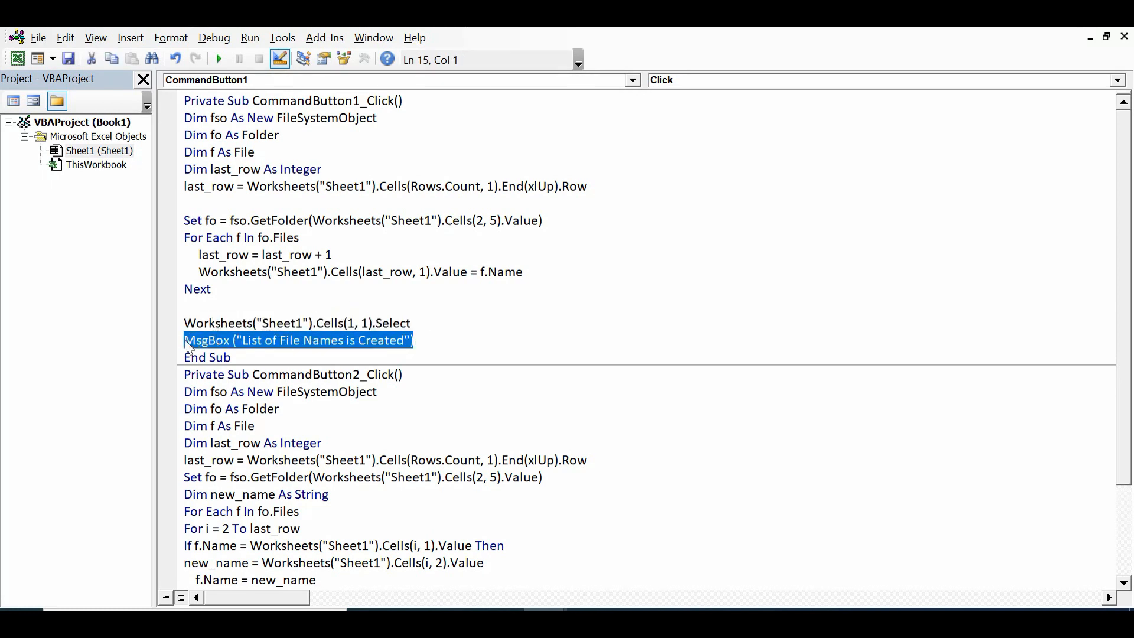
left_click(257, 342)
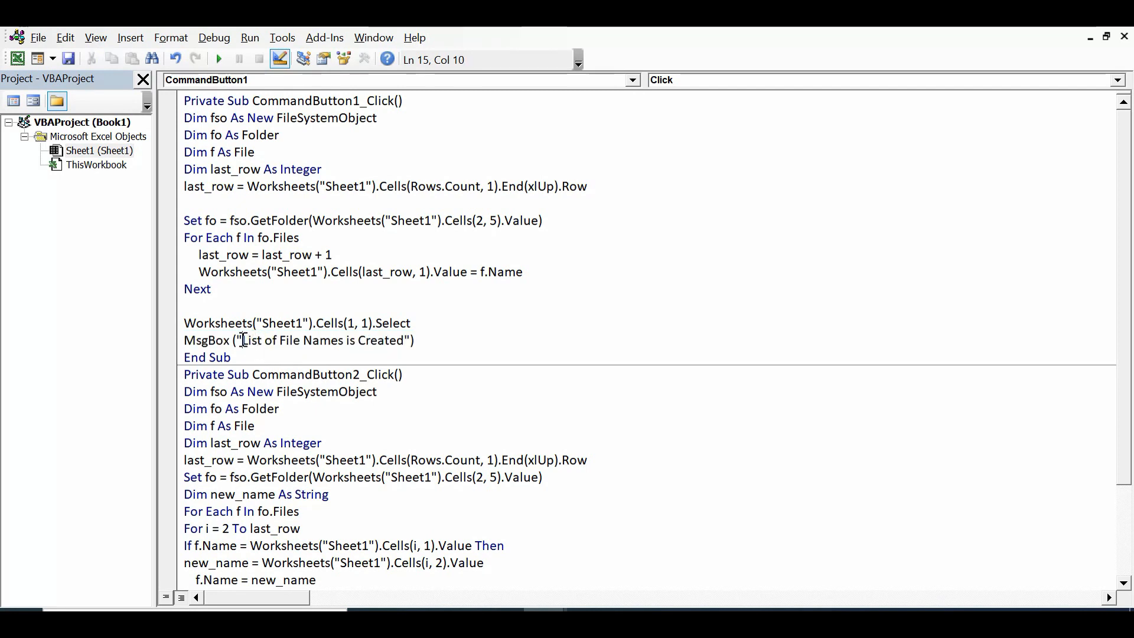
left_click_drag(243, 343, 401, 344)
left_click(442, 336)
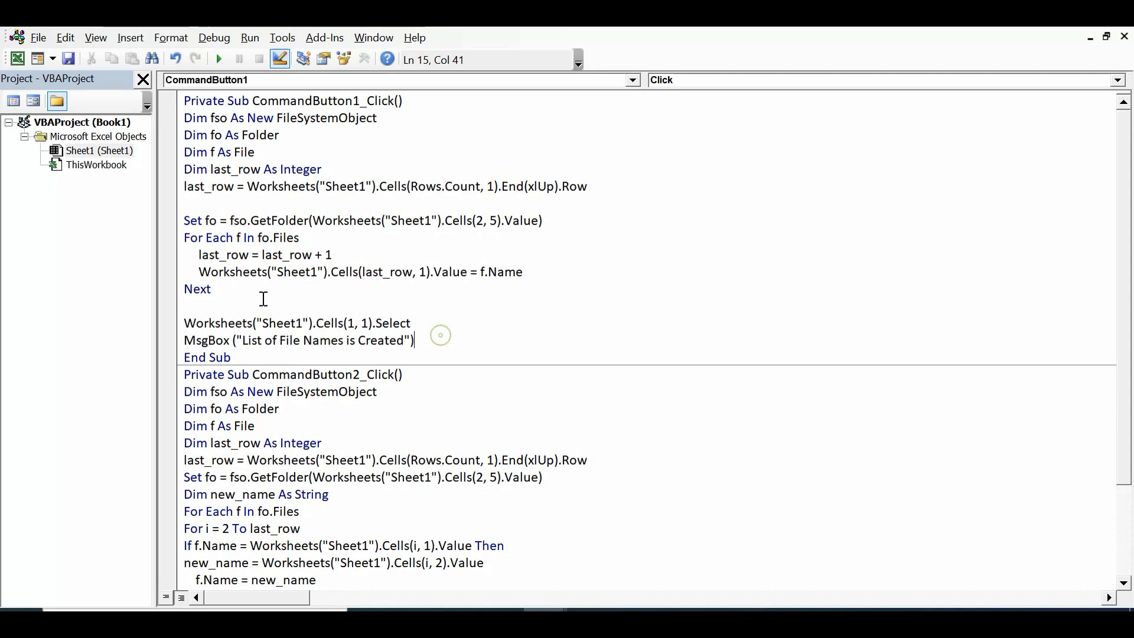
left_click(205, 305)
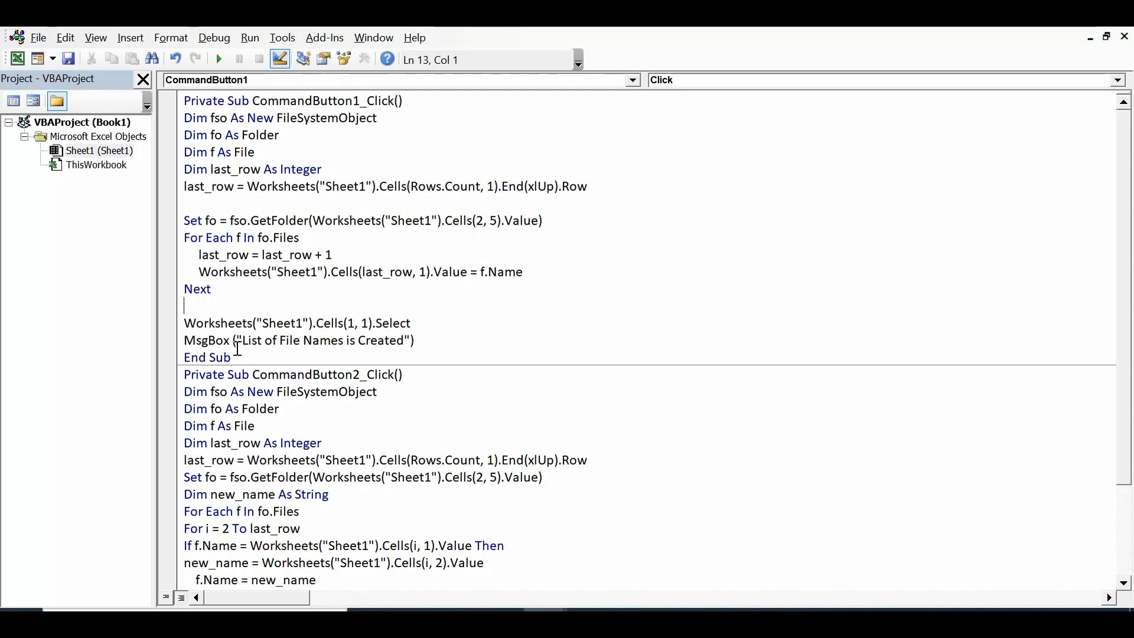
left_click_drag(233, 358, 180, 119)
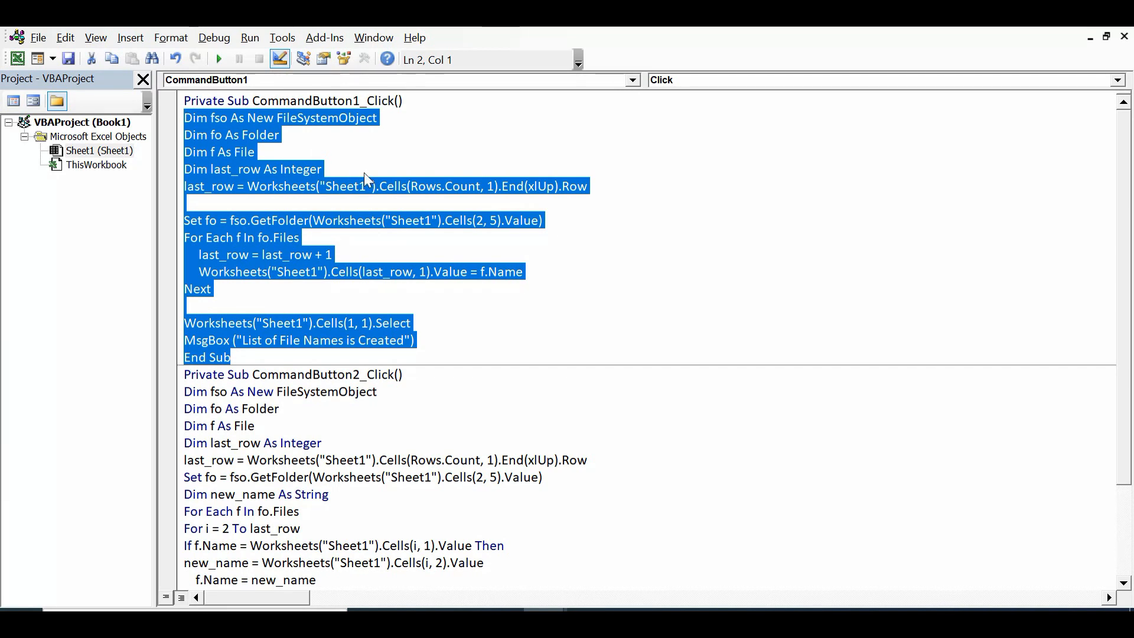
left_click(694, 274)
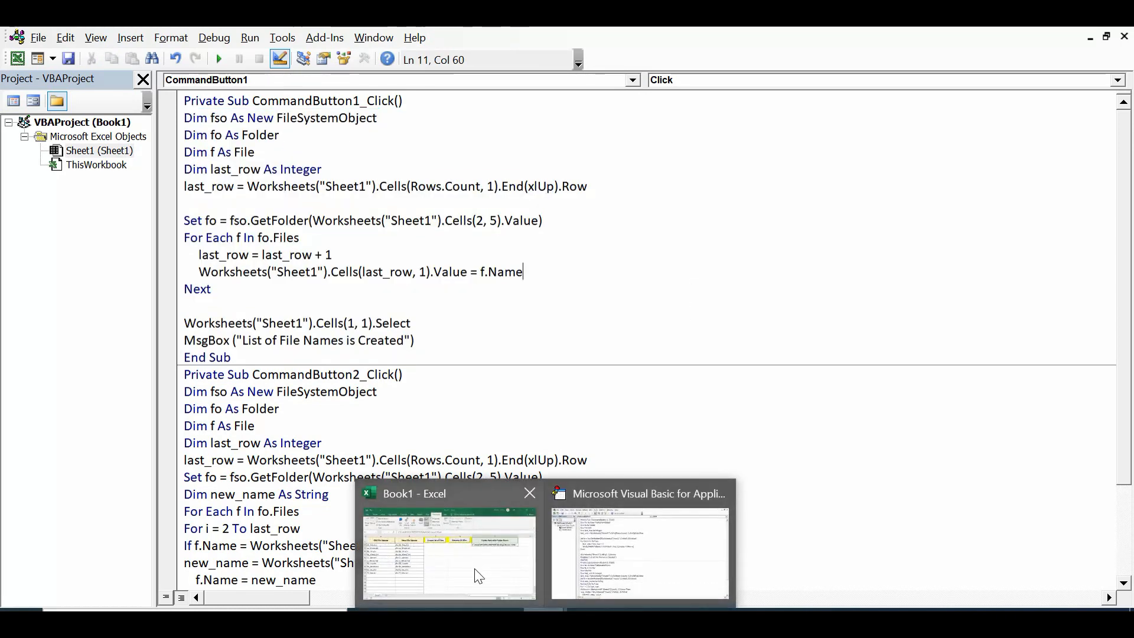
- Switch to the Book1 workbook and compare the old names in column A with the new names in column B
left_click(474, 568)
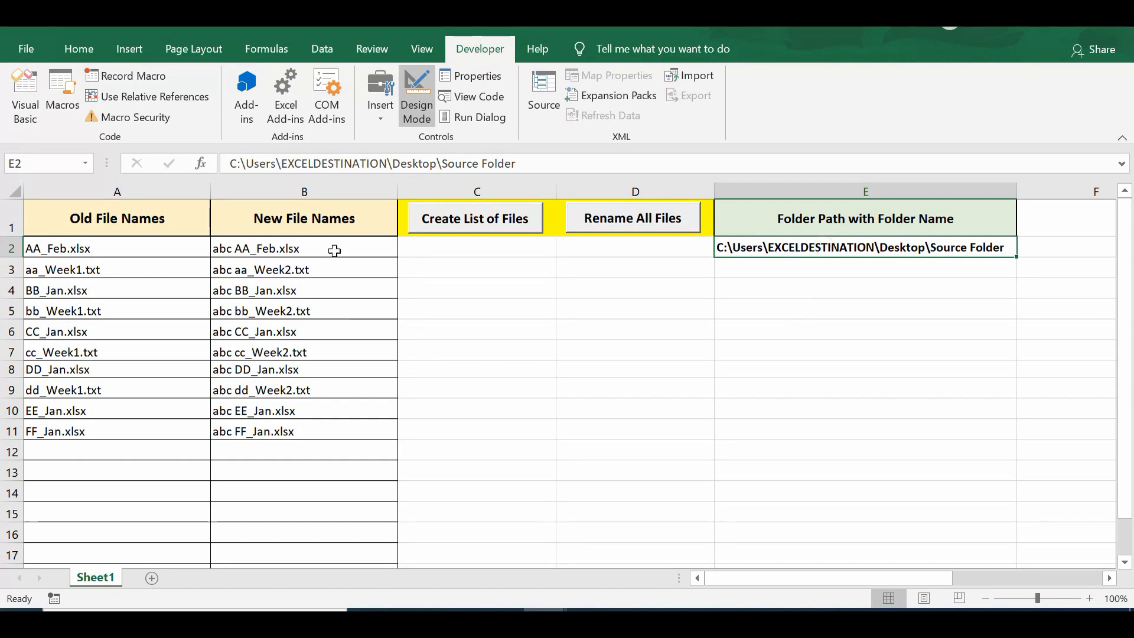
left_click_drag(333, 247, 333, 430)
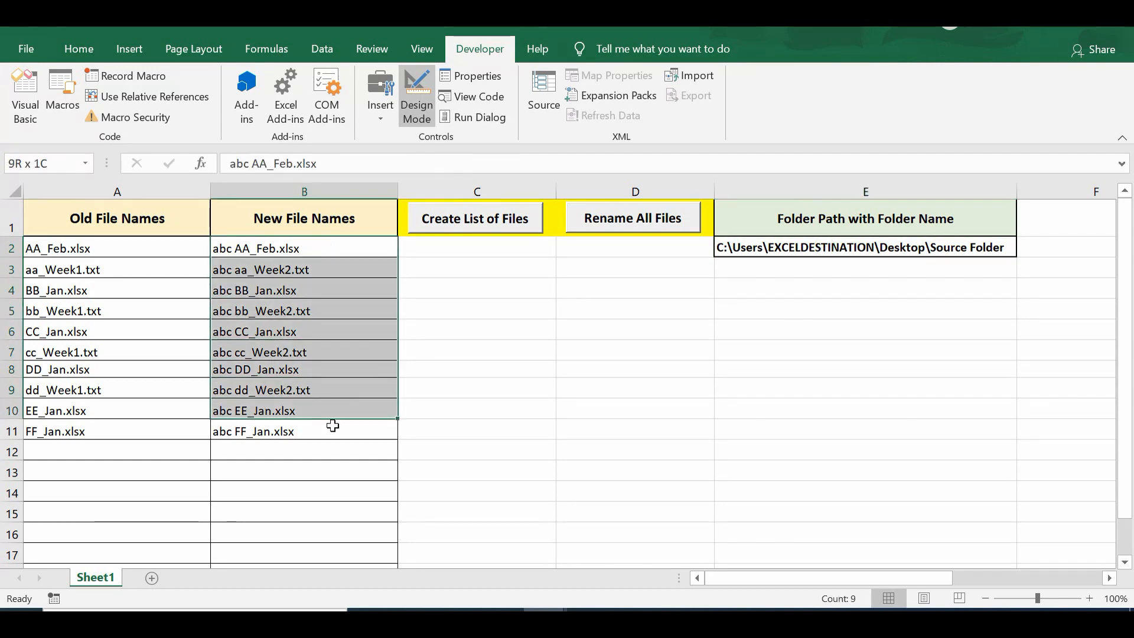
mouse_move(160, 249)
left_mouse_down()
mouse_move(161, 441)
mouse_move(159, 427)
left_mouse_up()
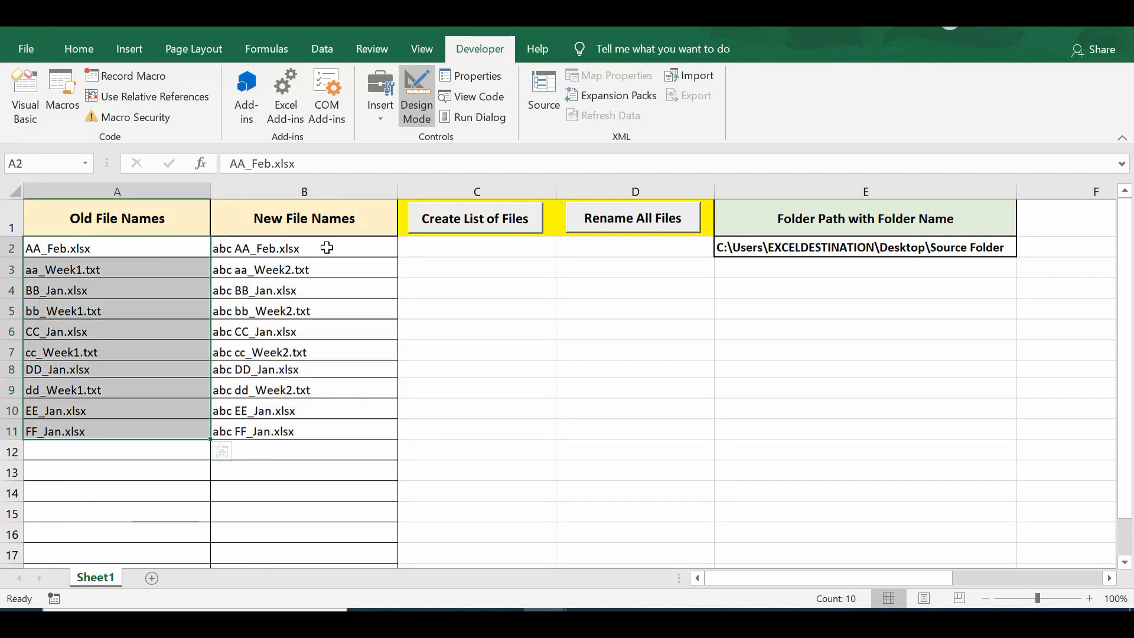
left_click_drag(327, 248, 309, 431)
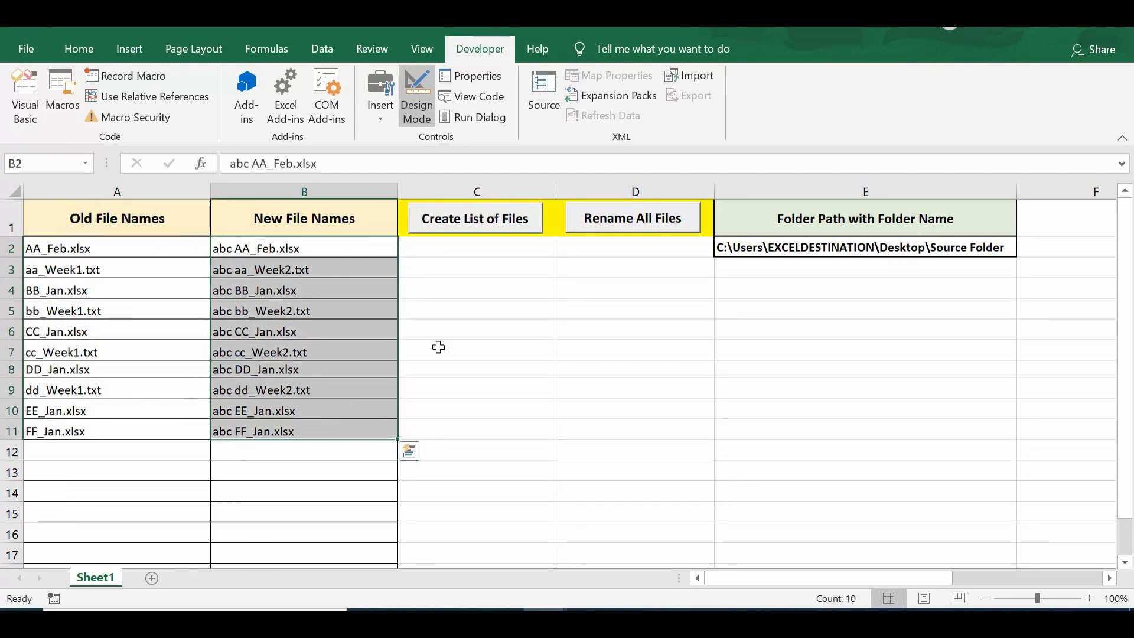
left_click(447, 246)
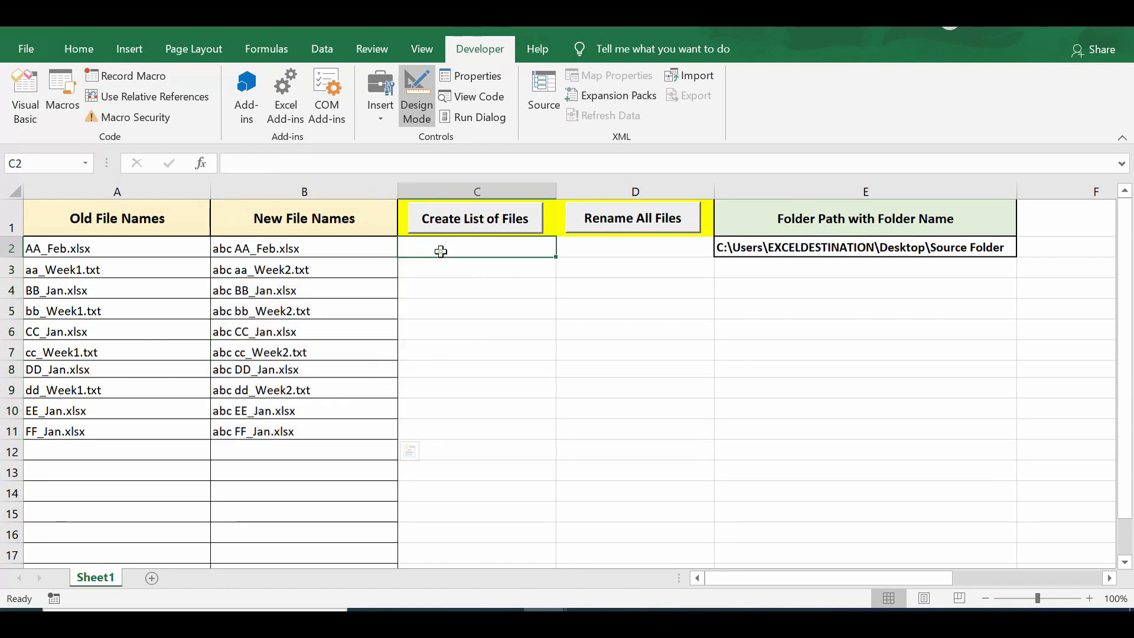
- Step through the new names down to abc bb_Week2.txt, highlight B2:B11 and return to B1
left_click(303, 247)
left_click(292, 266)
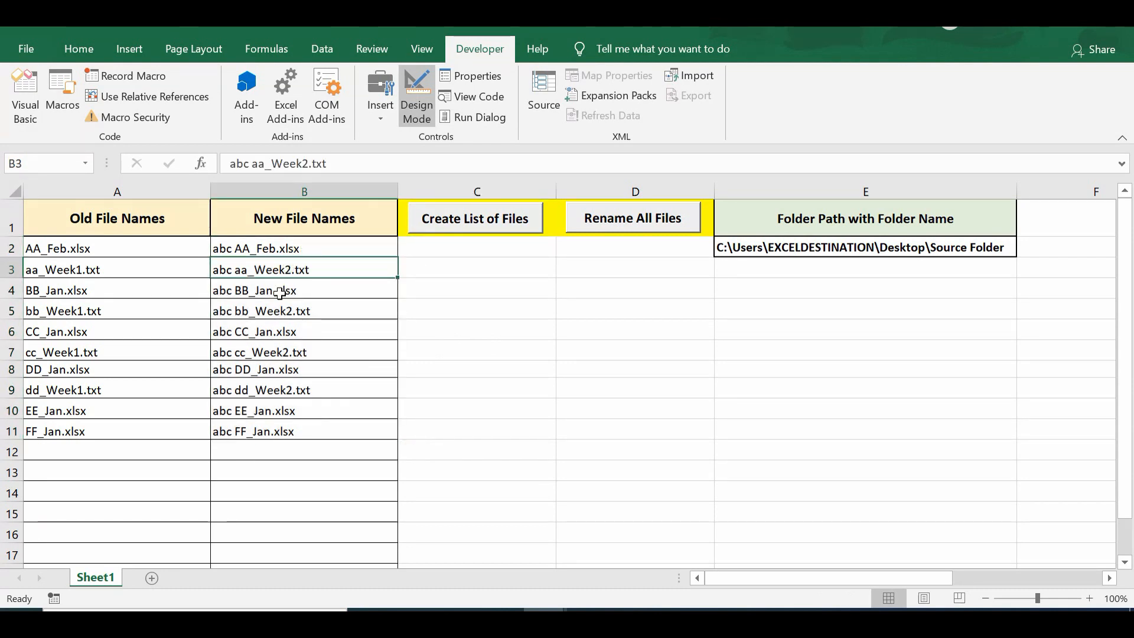
left_click(280, 292)
left_click(280, 306)
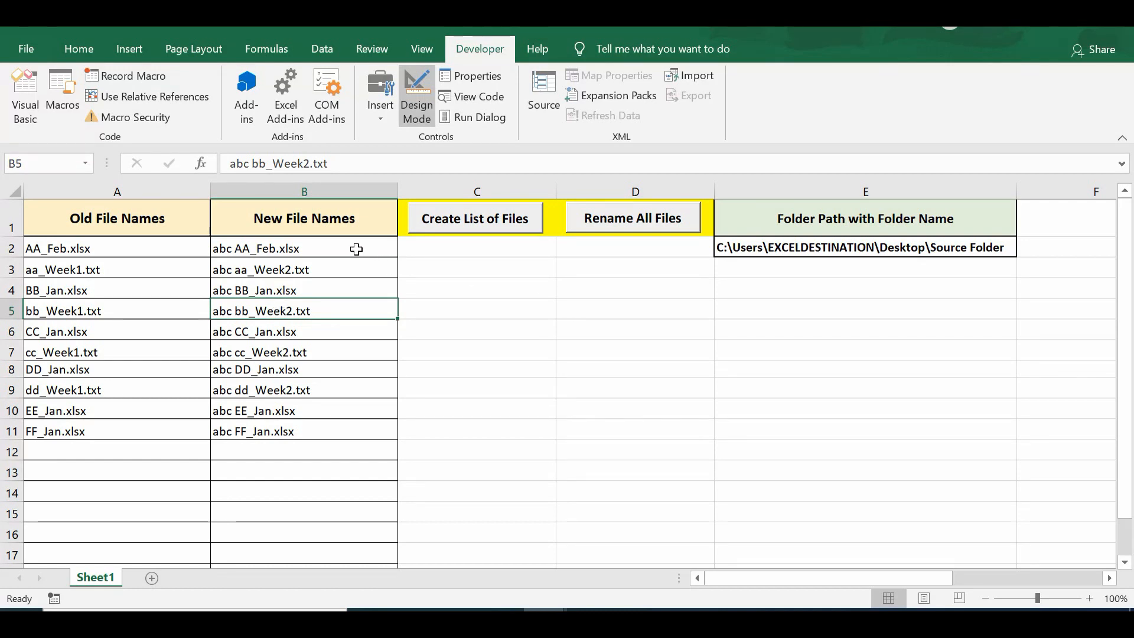
left_click_drag(359, 250, 359, 433)
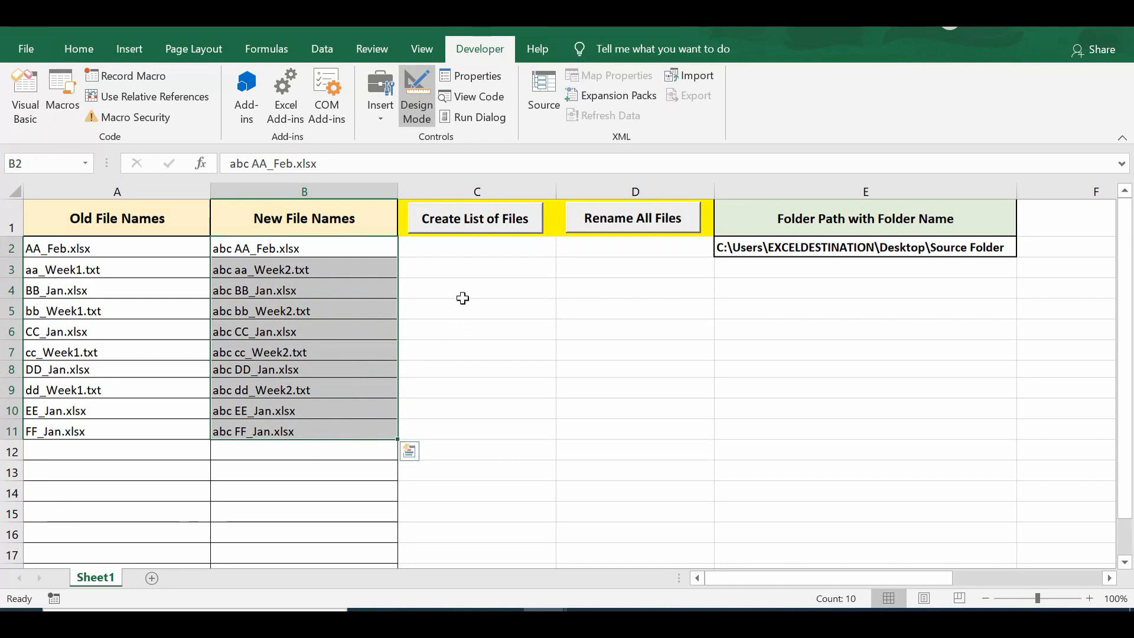
left_click(339, 222)
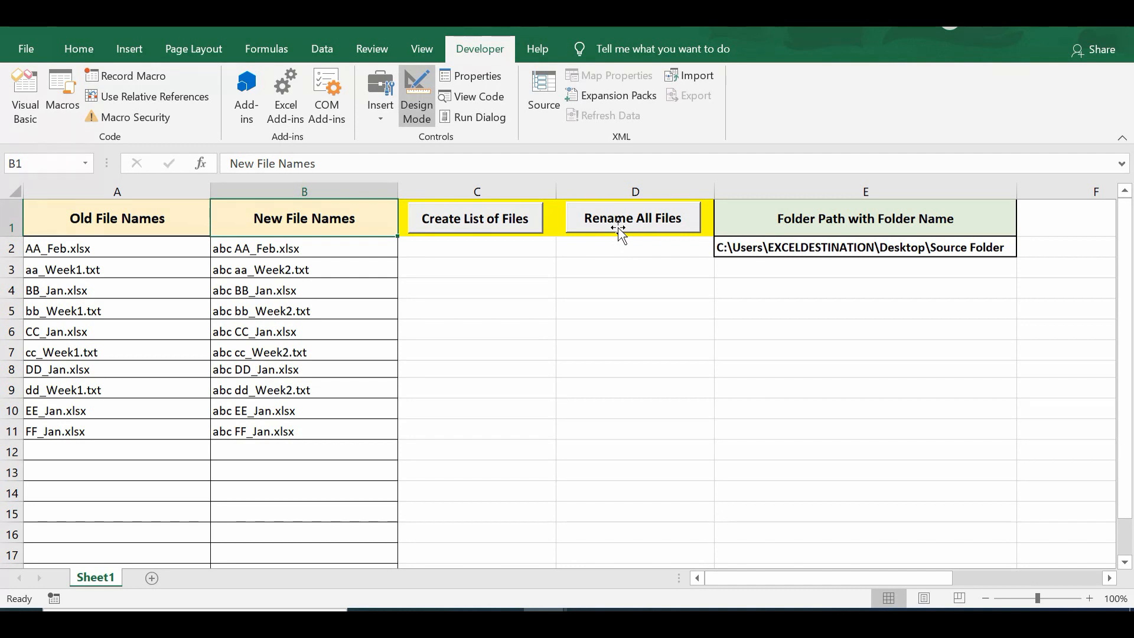
- Open CommandButton2_Click's code and compare its folder setup lines with those of the first routine
double_click(629, 220)
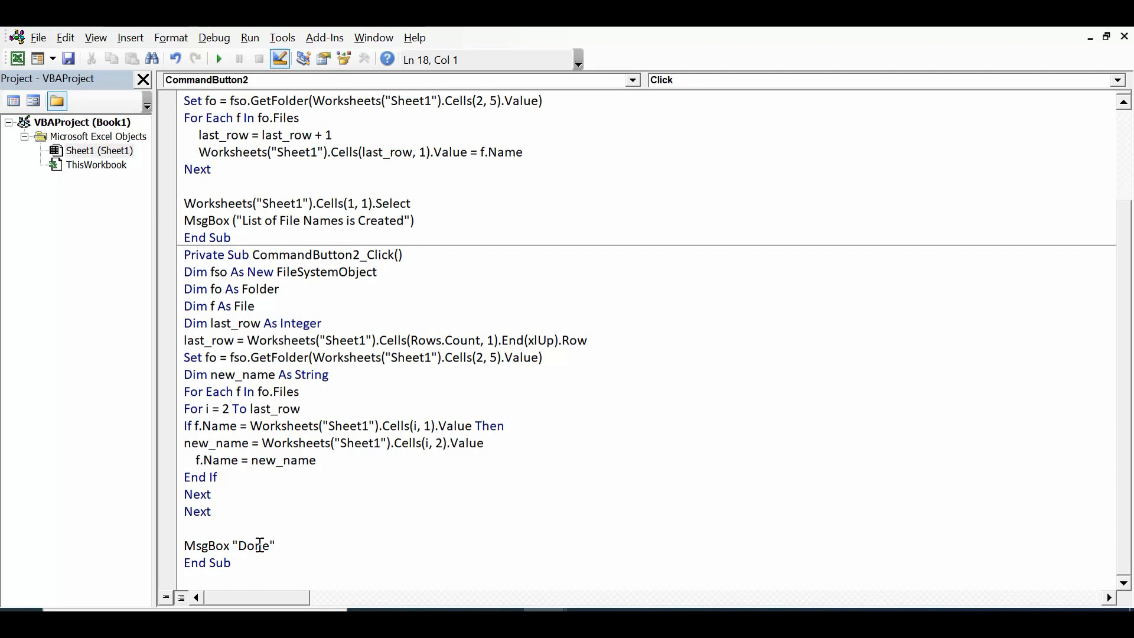
left_click_drag(278, 545, 186, 276)
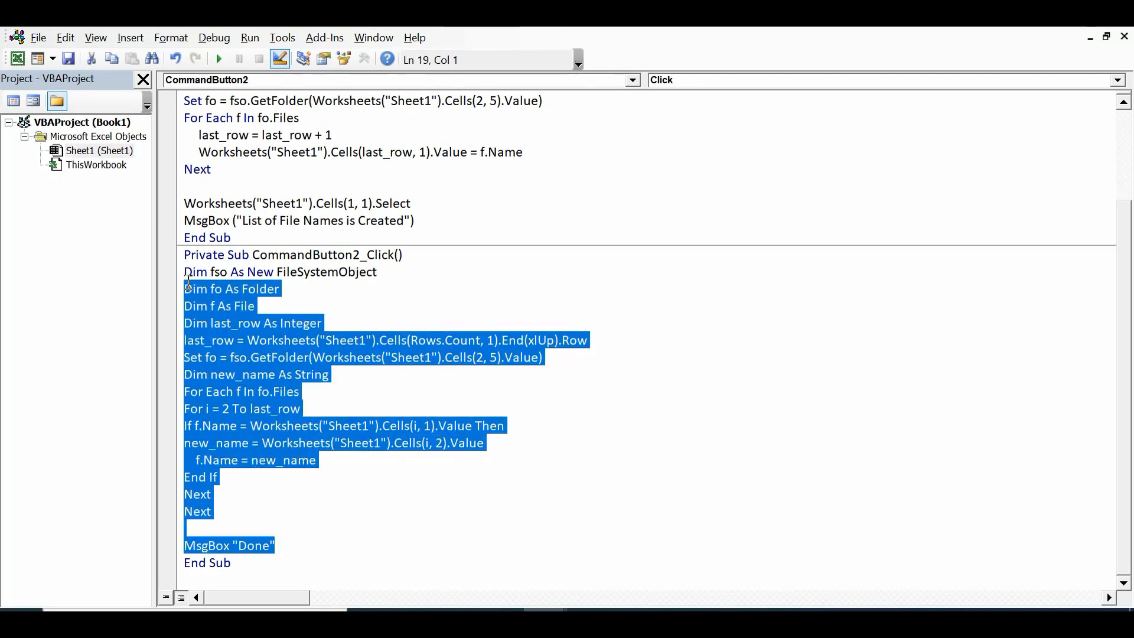
left_click(718, 352)
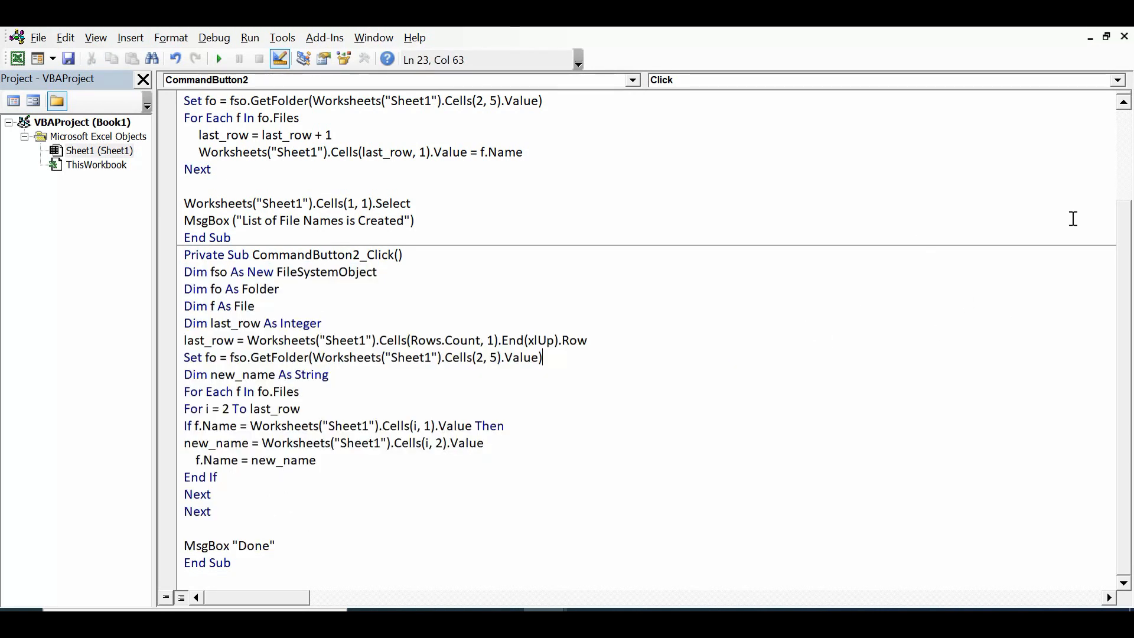
scroll(1123, 288, "up", 2)
scroll(1124, 266, "up", 1)
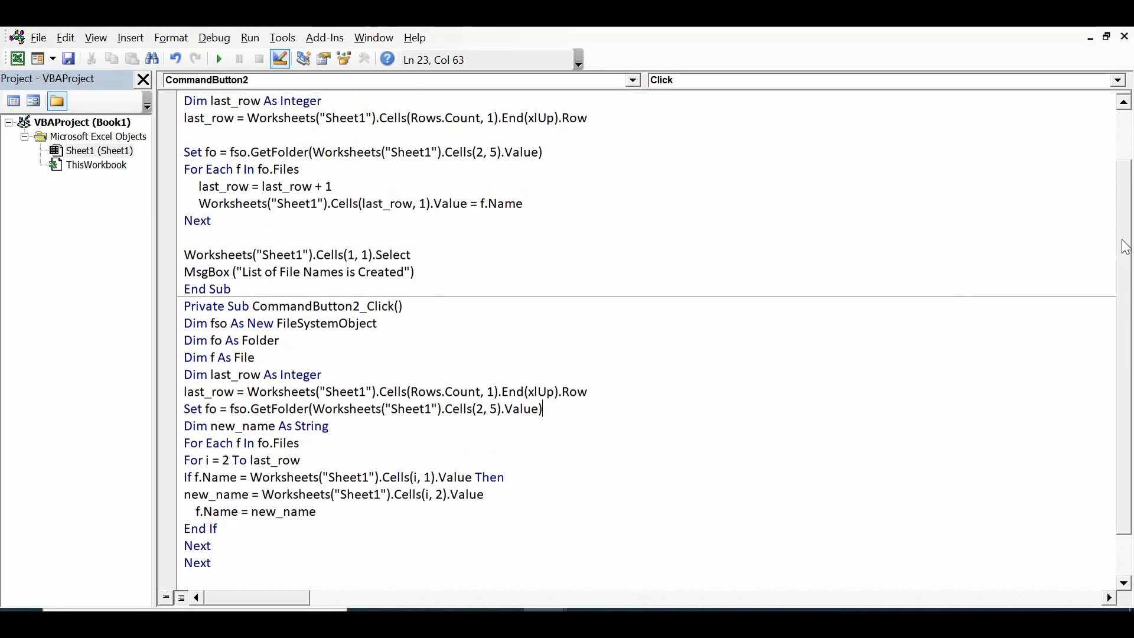
scroll(1125, 239, "up", 1)
scroll(1124, 230, "up", 1)
scroll(1124, 214, "up", 1)
scroll(1124, 200, "up", 1)
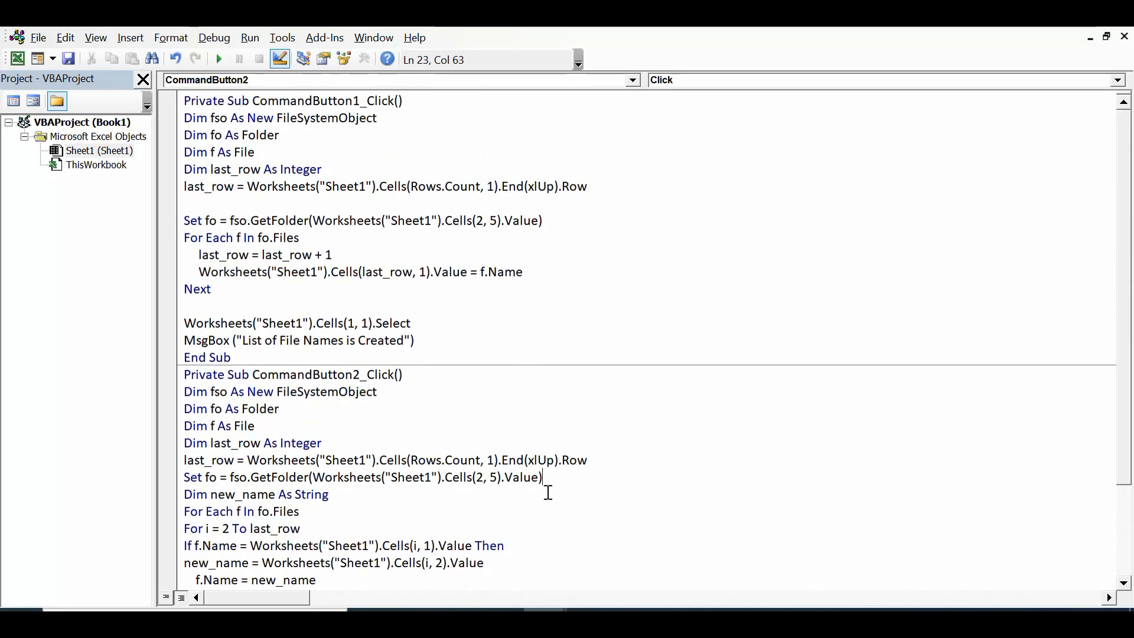
mouse_move(543, 476)
left_mouse_down()
mouse_move(193, 458)
mouse_move(174, 402)
left_mouse_up()
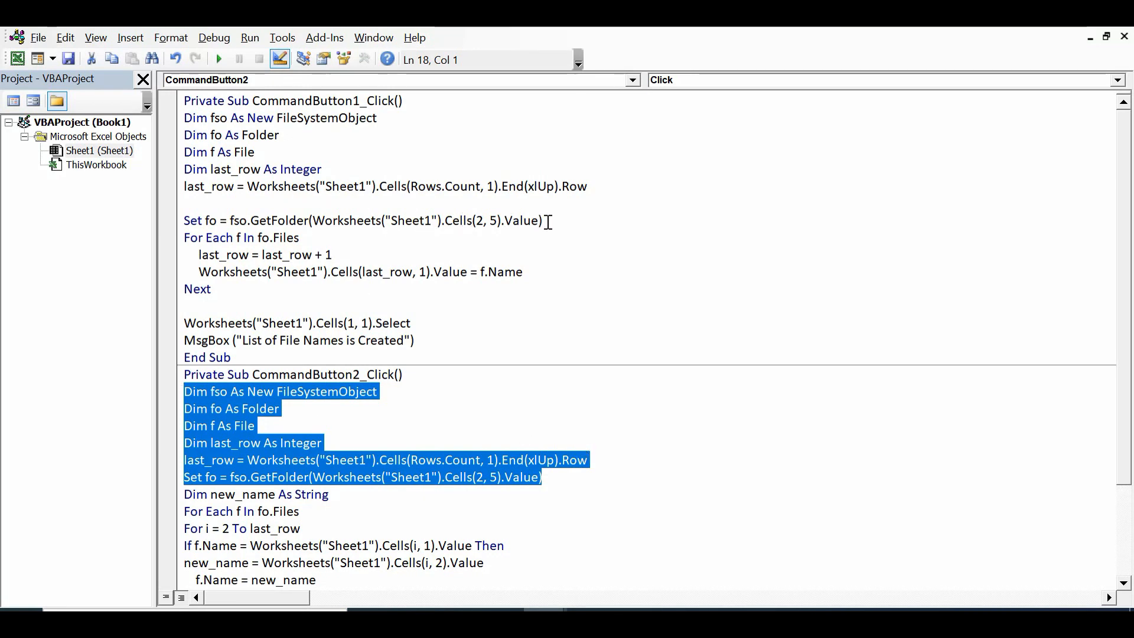
left_click_drag(542, 220, 184, 118)
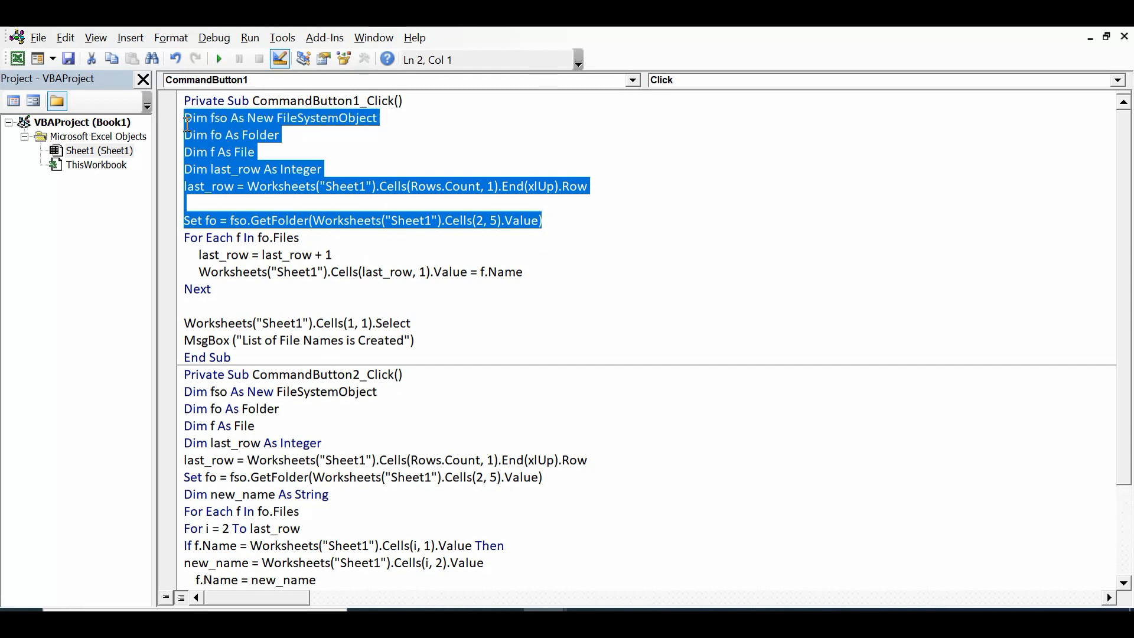
- Add a blank line after the Set fo = fso.GetFolder(...) line in the rename routine
left_click(558, 477)
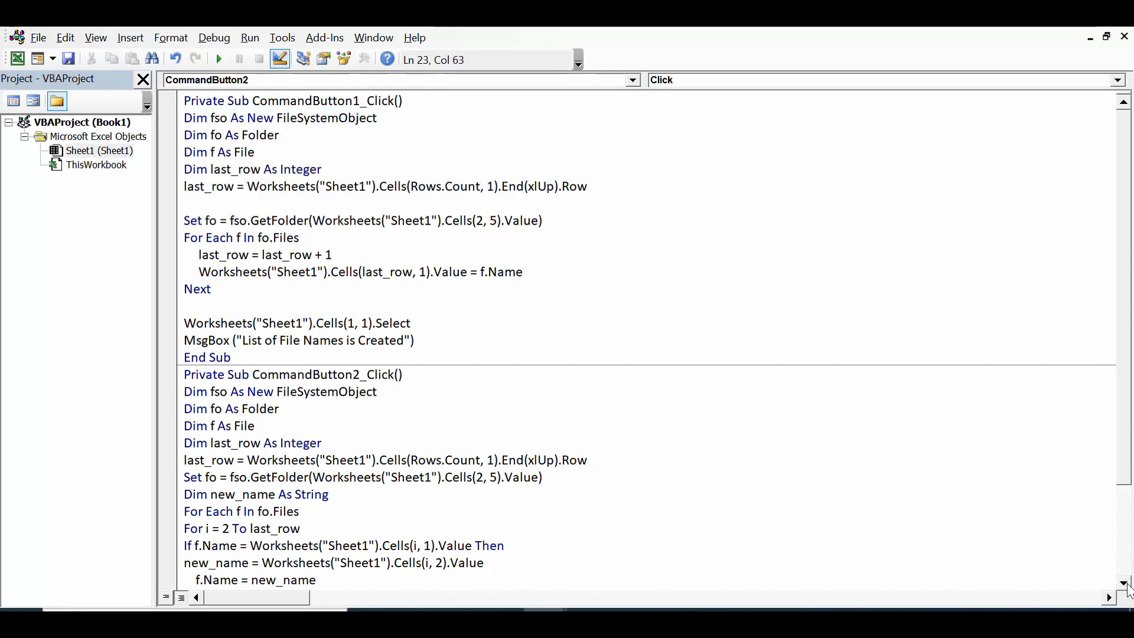
left_click(1123, 583)
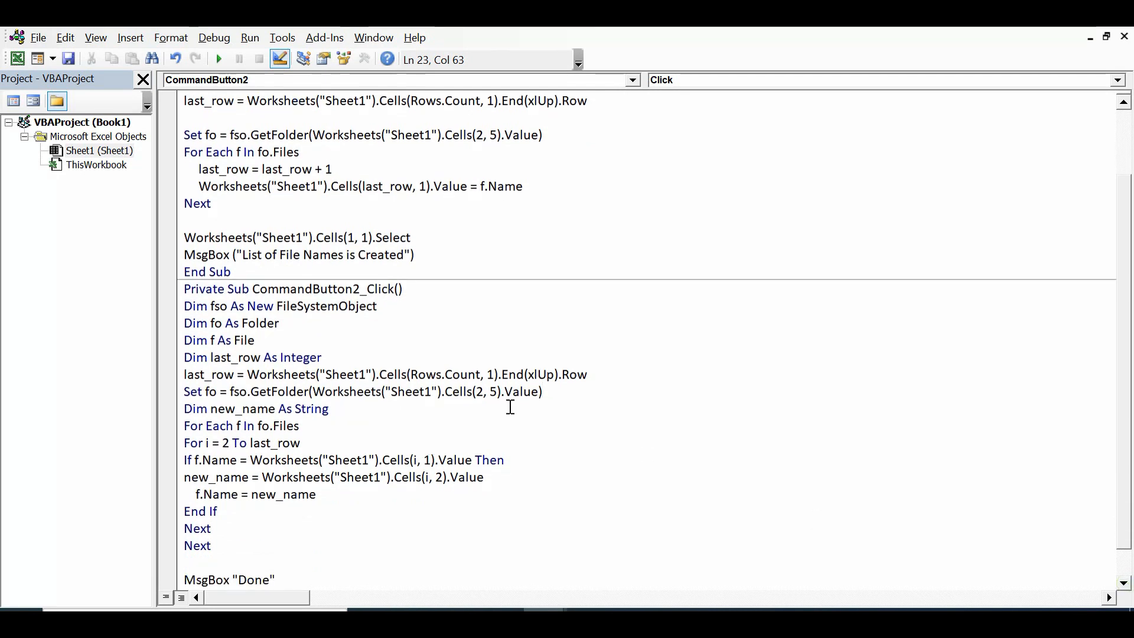
key("Return")
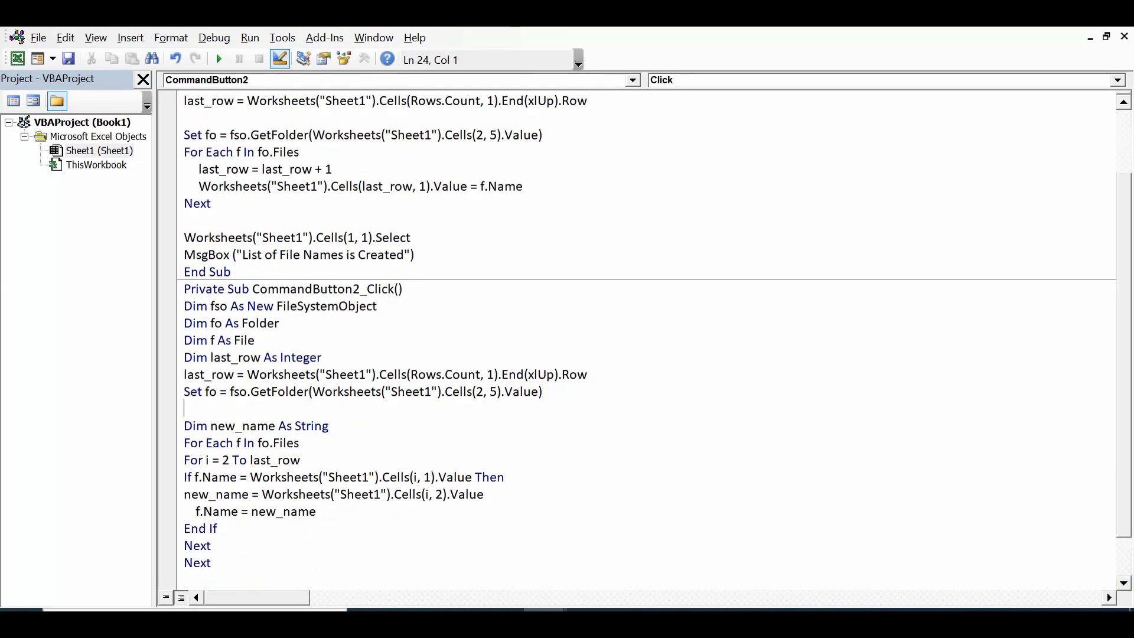
- Add a blank line below the Dim new_name As String declaration
left_click(187, 426)
left_click_drag(187, 429, 313, 429)
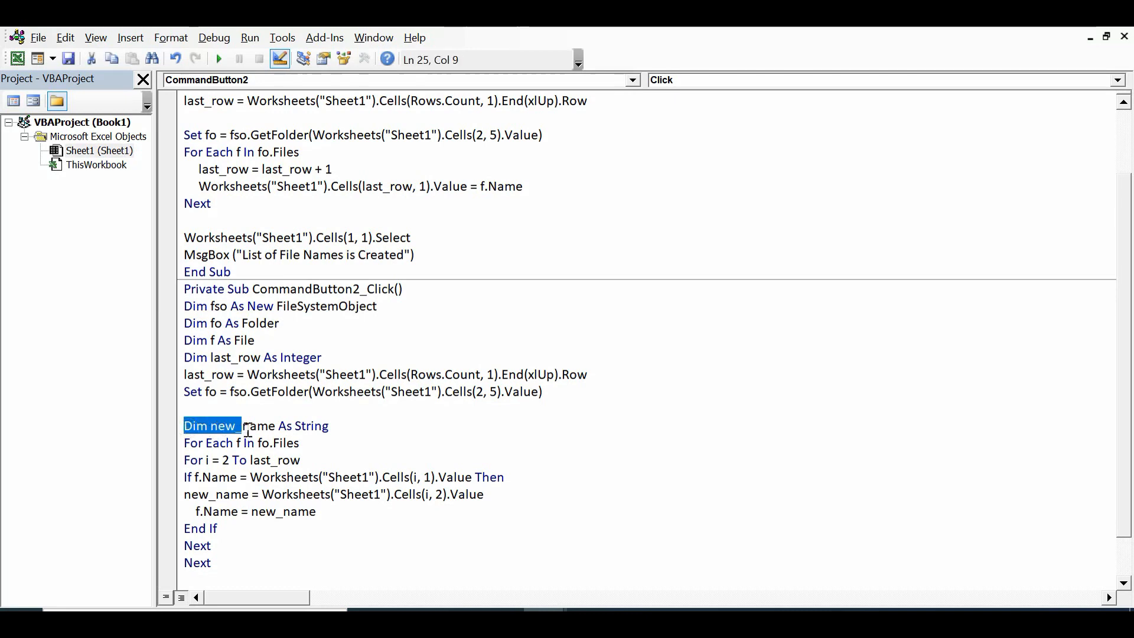
left_click(355, 430)
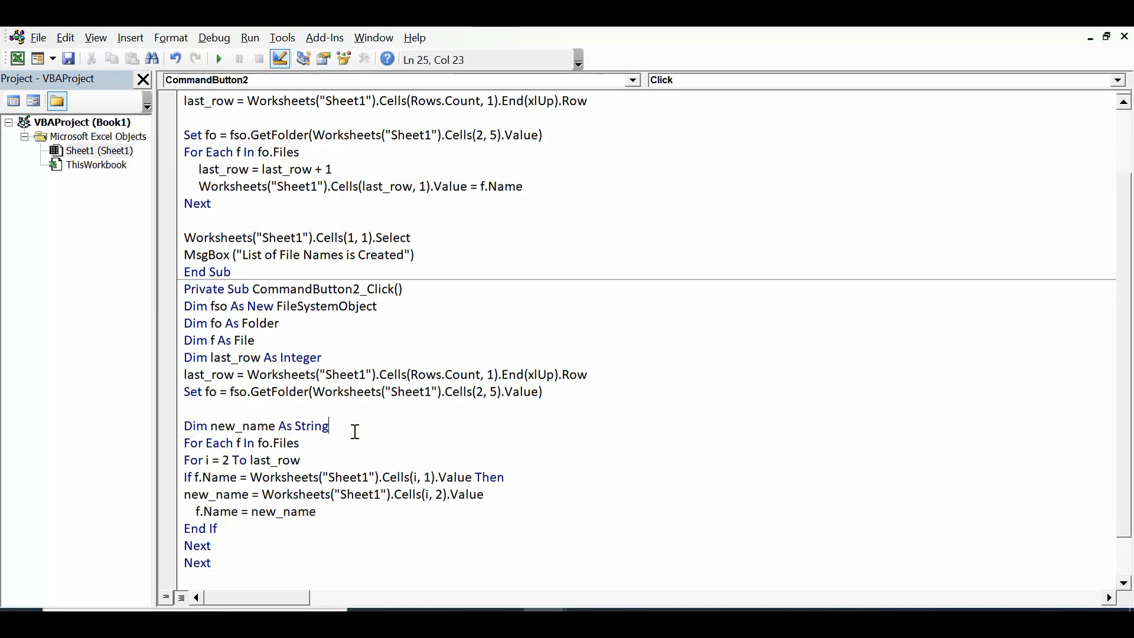
key("Return")
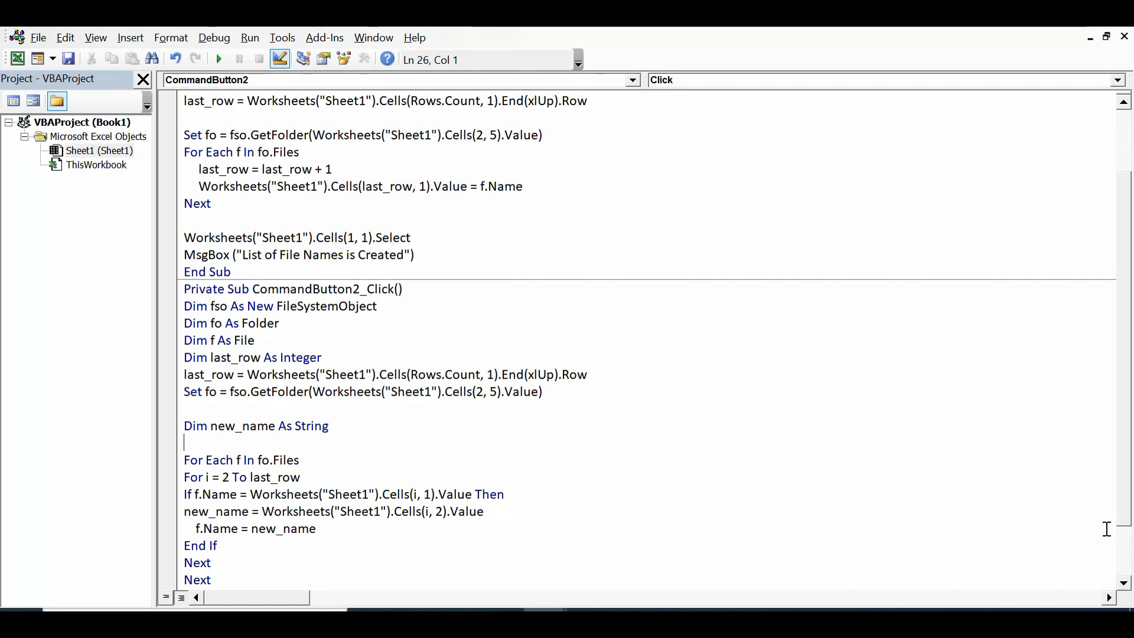
scroll(1107, 568, "down", 3)
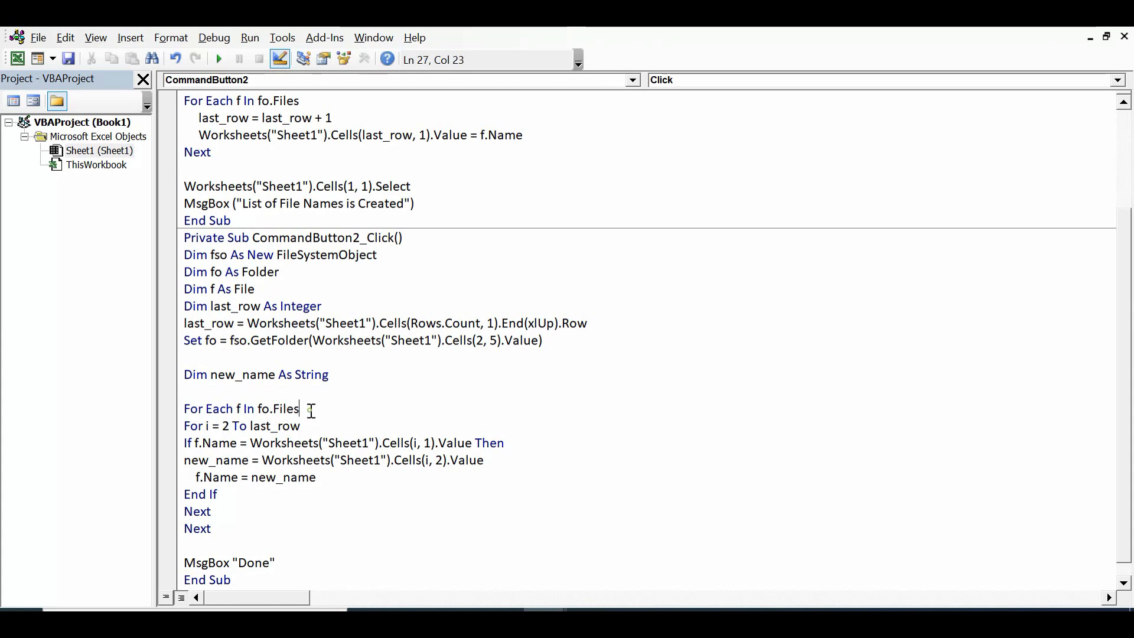
- Indent the inner 'For i = 2 To last_row' loop line inside the files loop
left_click_drag(310, 409, 258, 409)
left_click(280, 496)
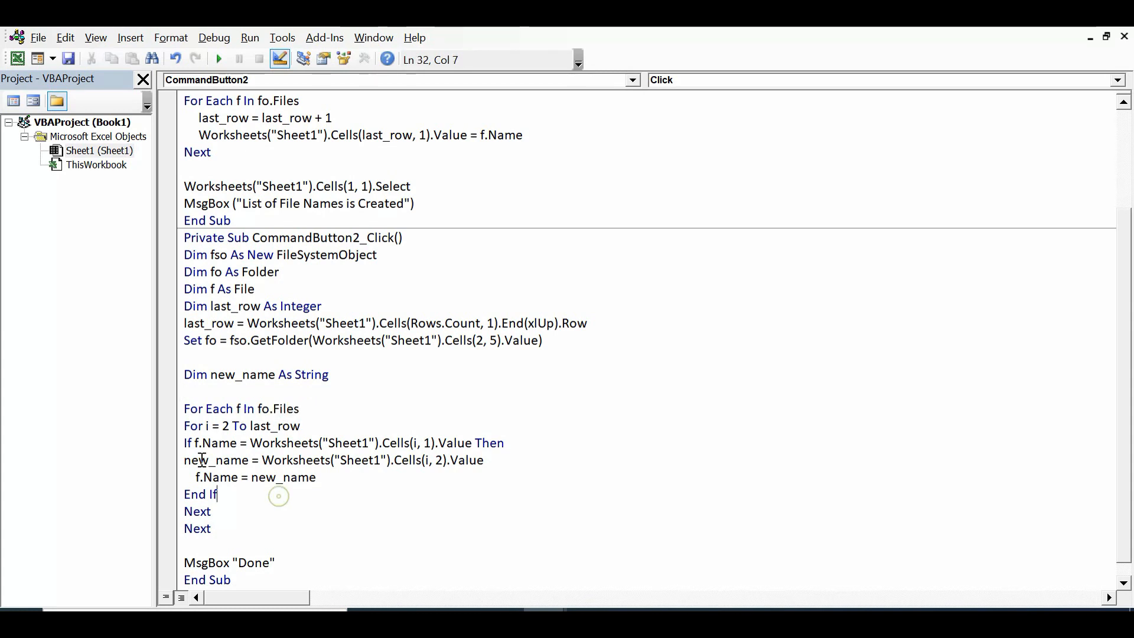
left_click(186, 427)
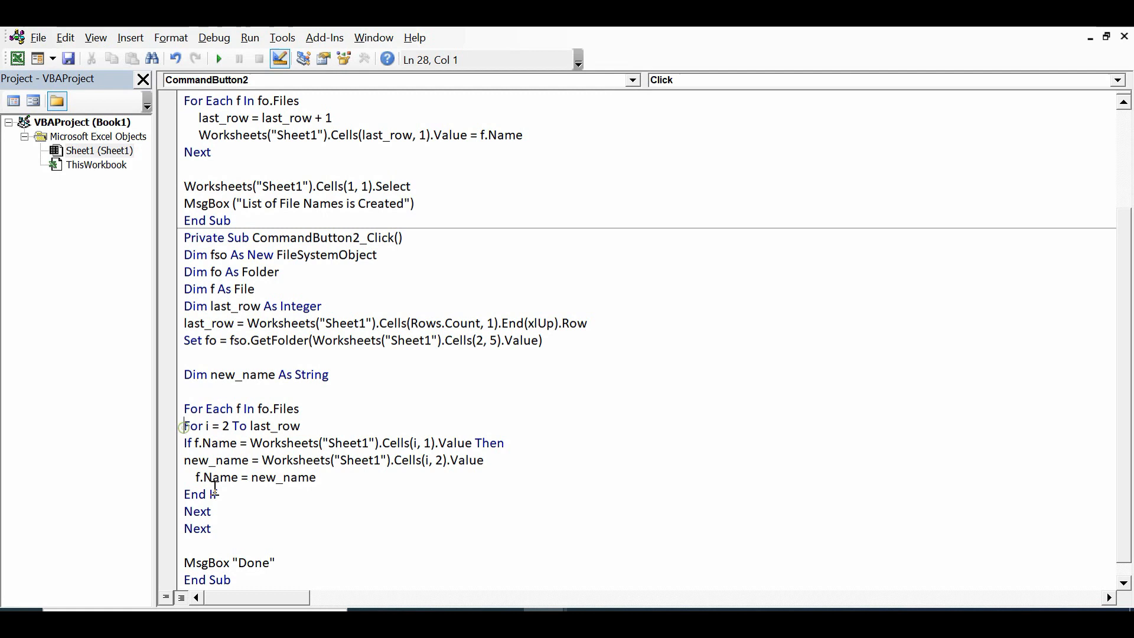
key("Tab")
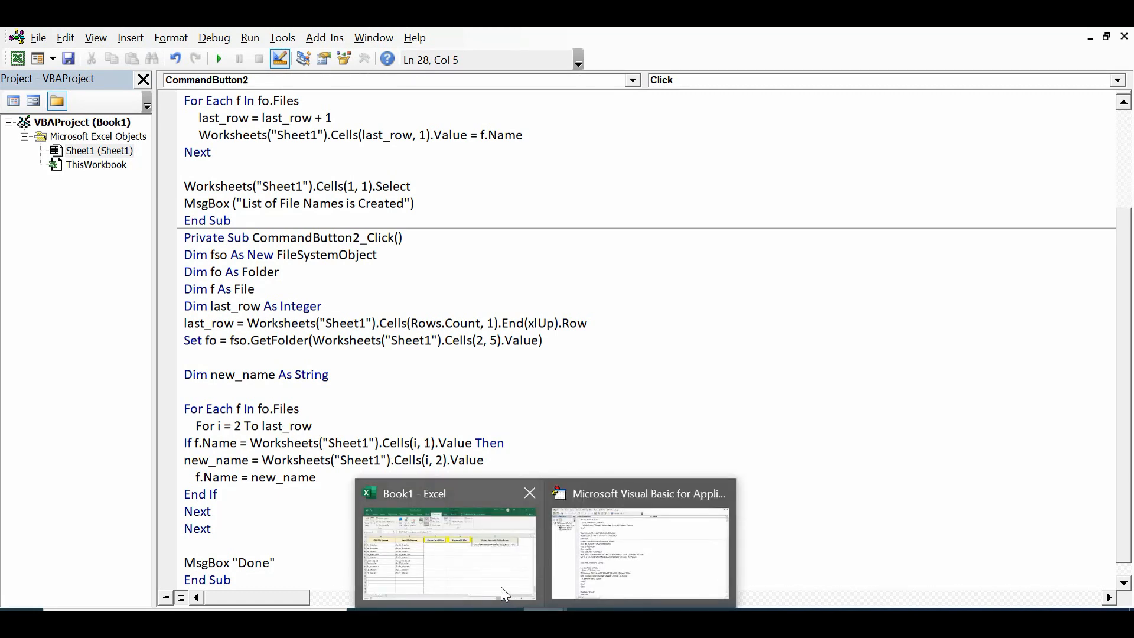
- Check the old file names in column A (A2:A14) of the workbook, then return to the code
left_click(500, 582)
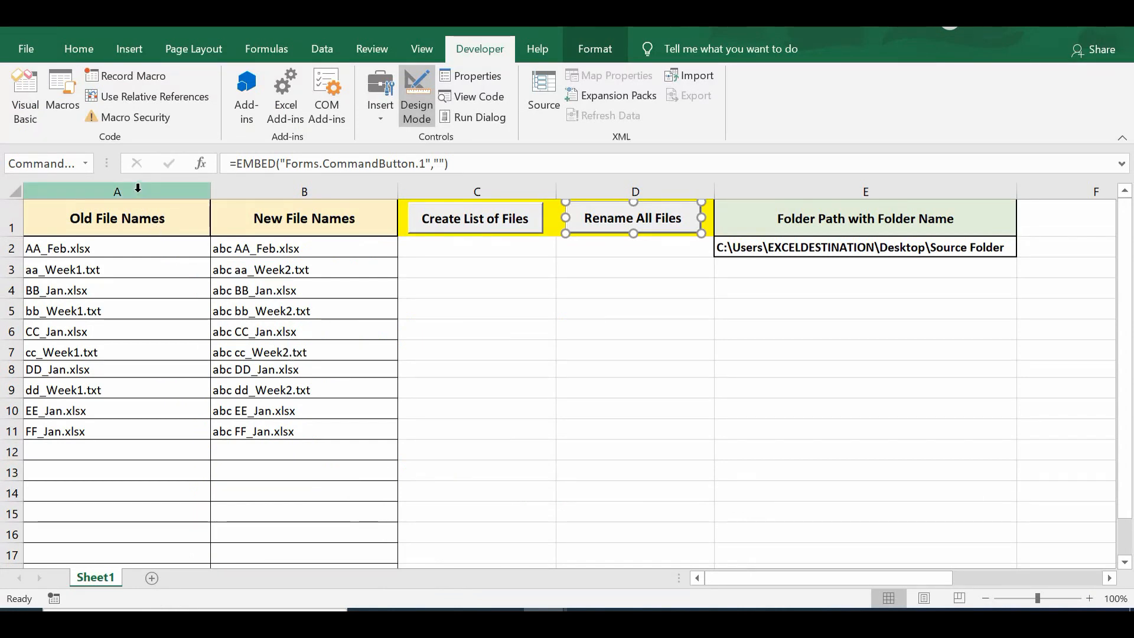
left_click(118, 191)
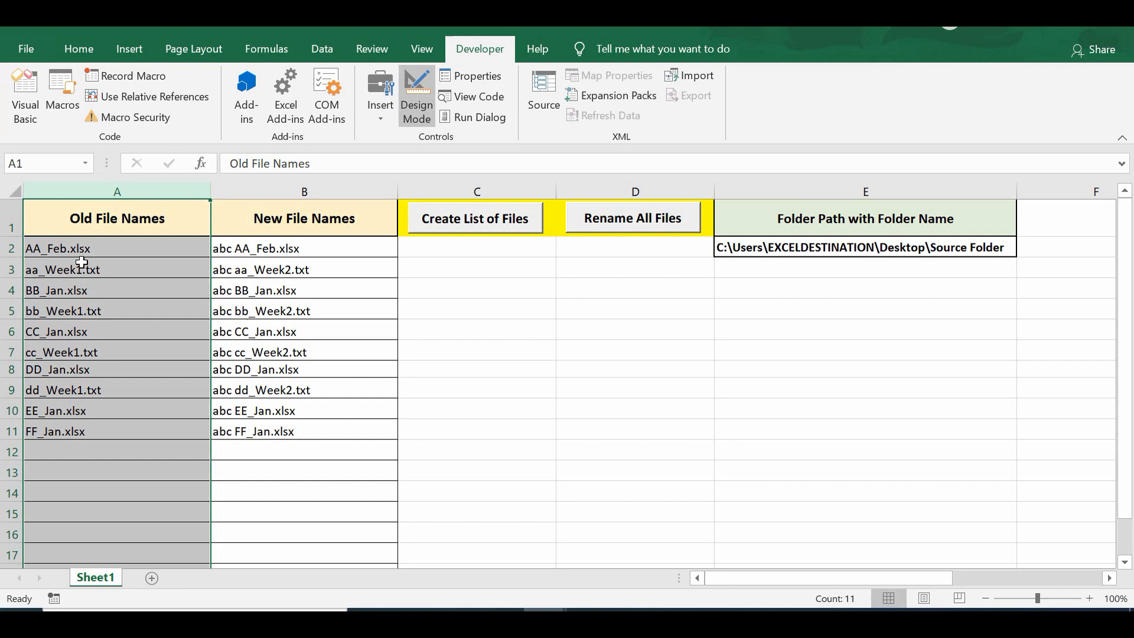
left_click_drag(83, 248, 85, 492)
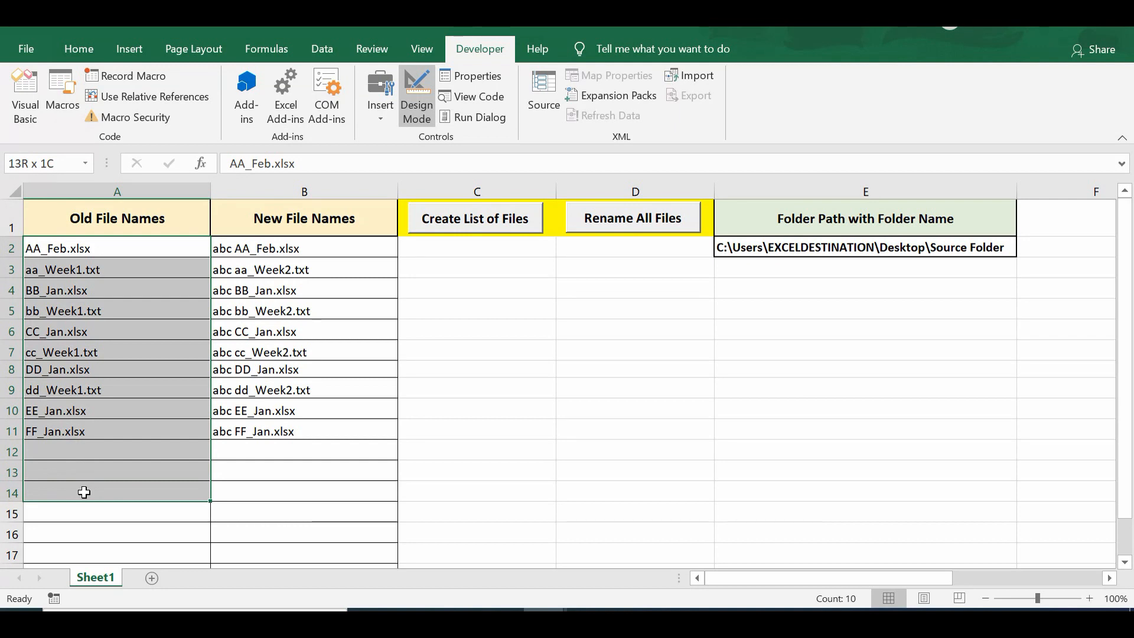
left_click_drag(84, 491, 84, 492)
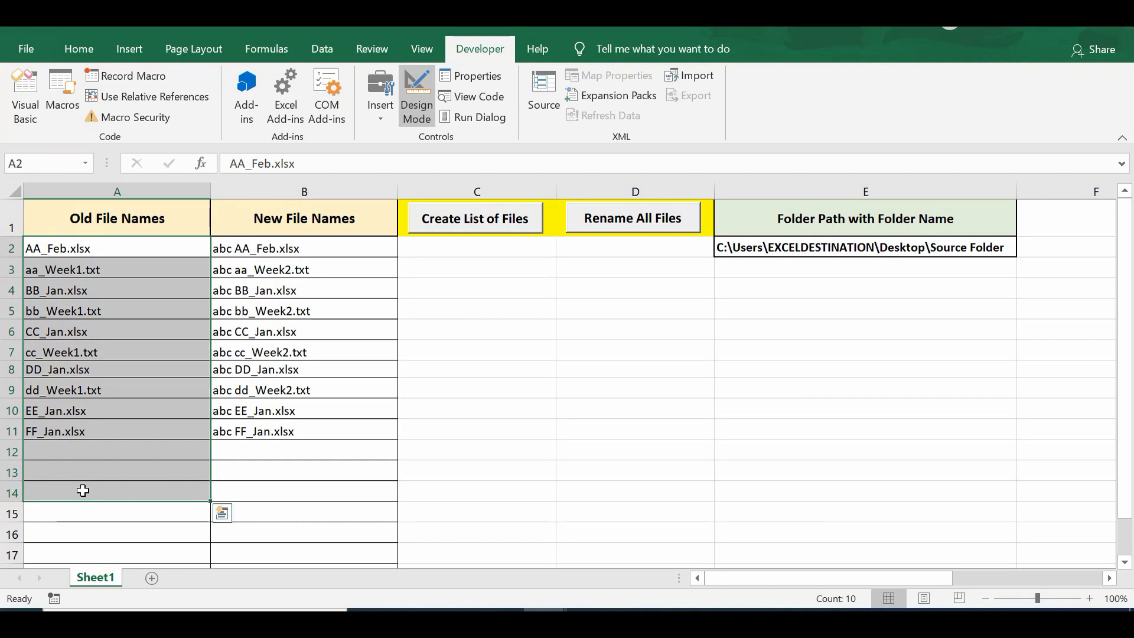
key("alt+Tab")
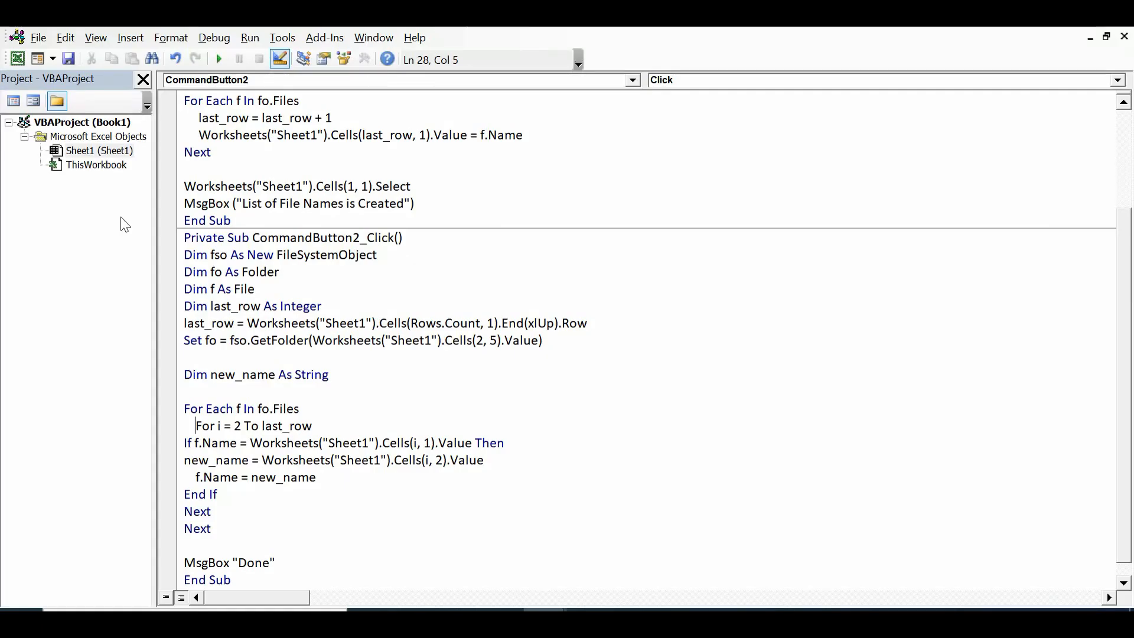
- Review the If line comparing f.Name with Worksheets Cells(i, 1) row by row
left_click(321, 425)
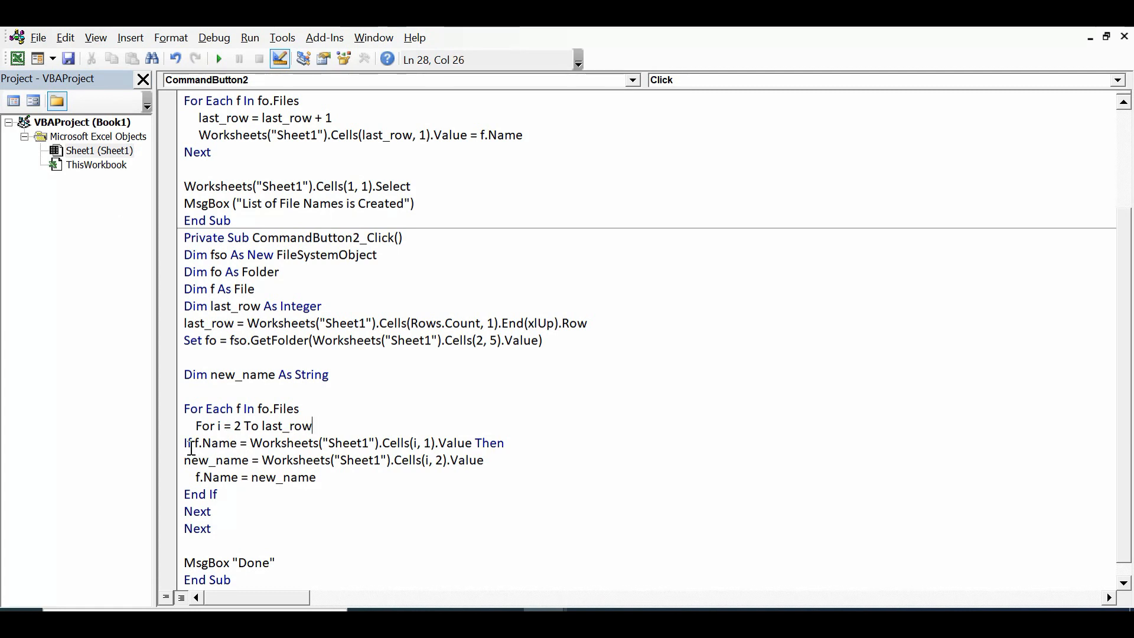
left_click_drag(184, 443, 237, 443)
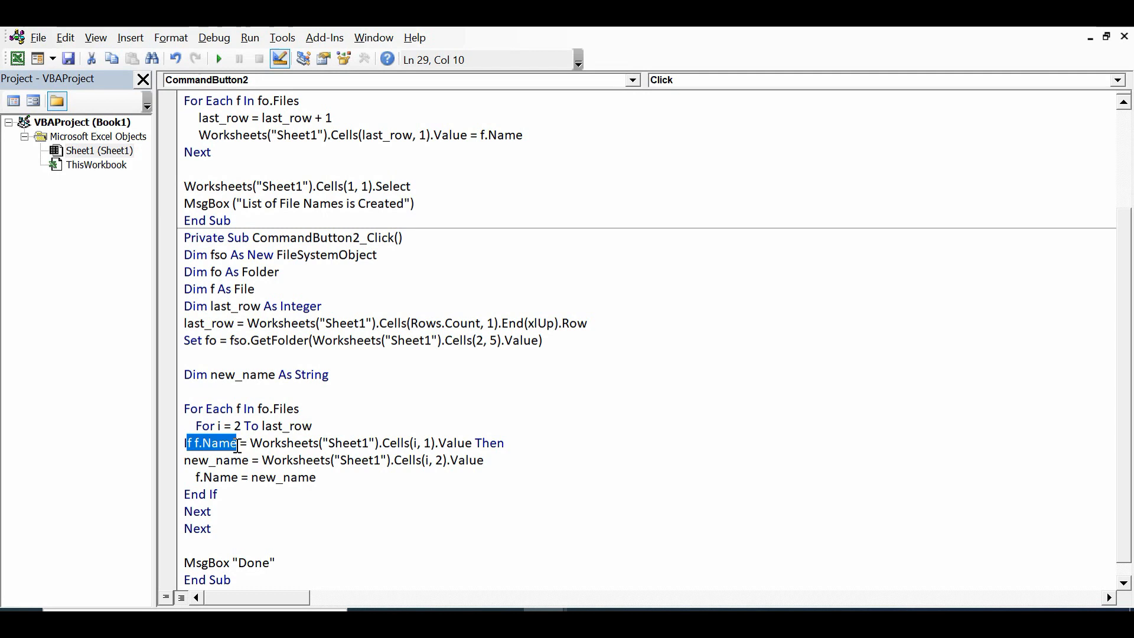
left_click_drag(251, 443, 316, 443)
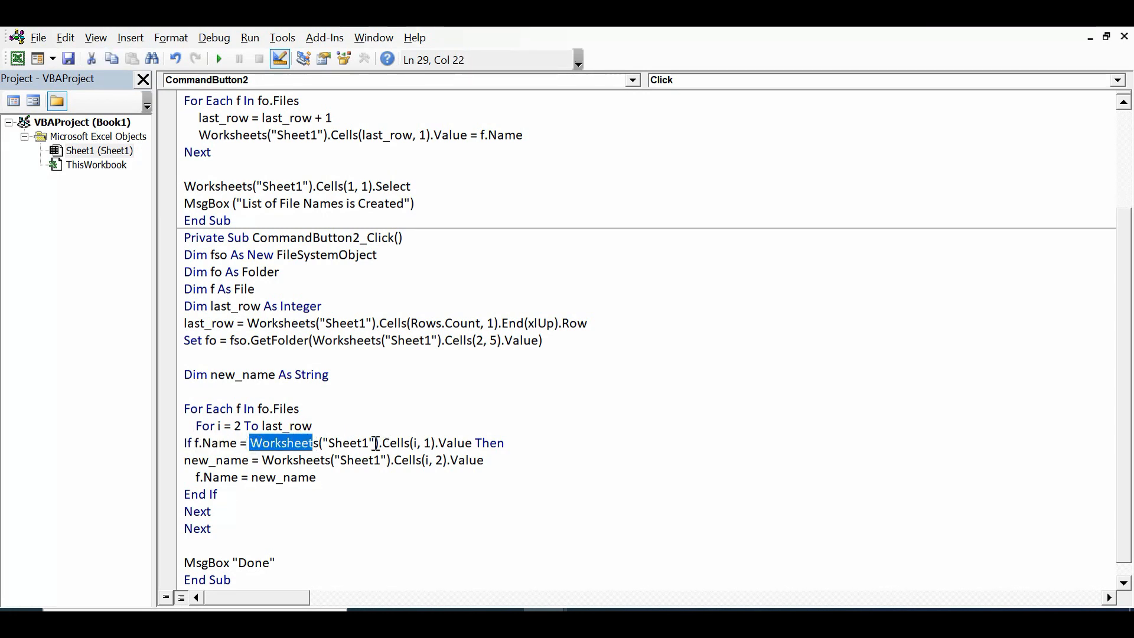
left_click(433, 445)
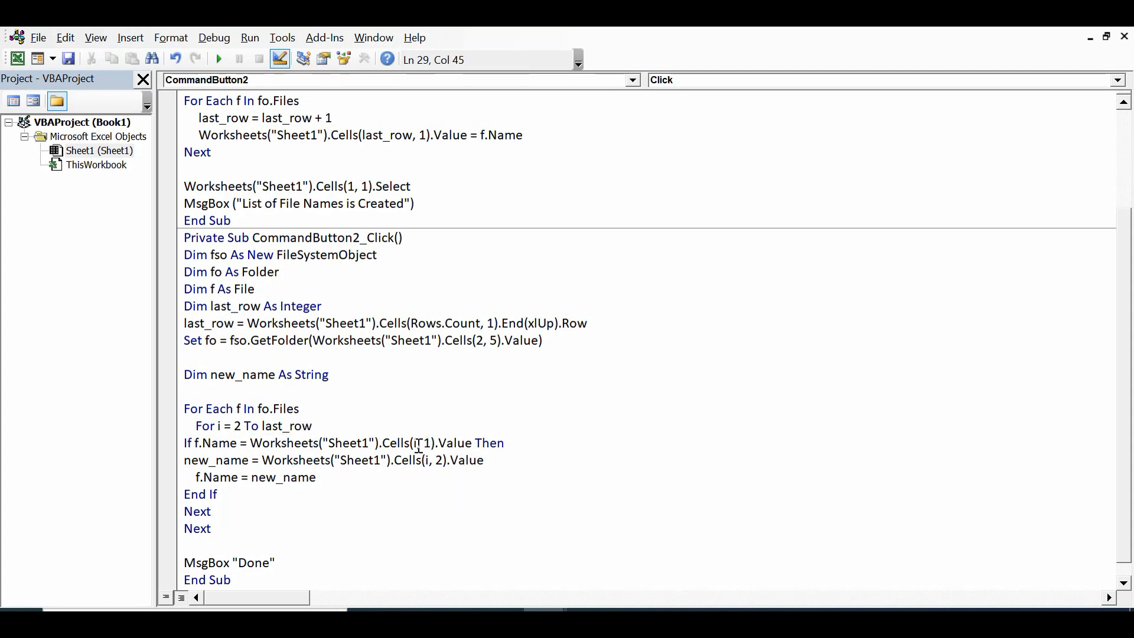
double_click(416, 446)
left_click_drag(505, 443, 476, 443)
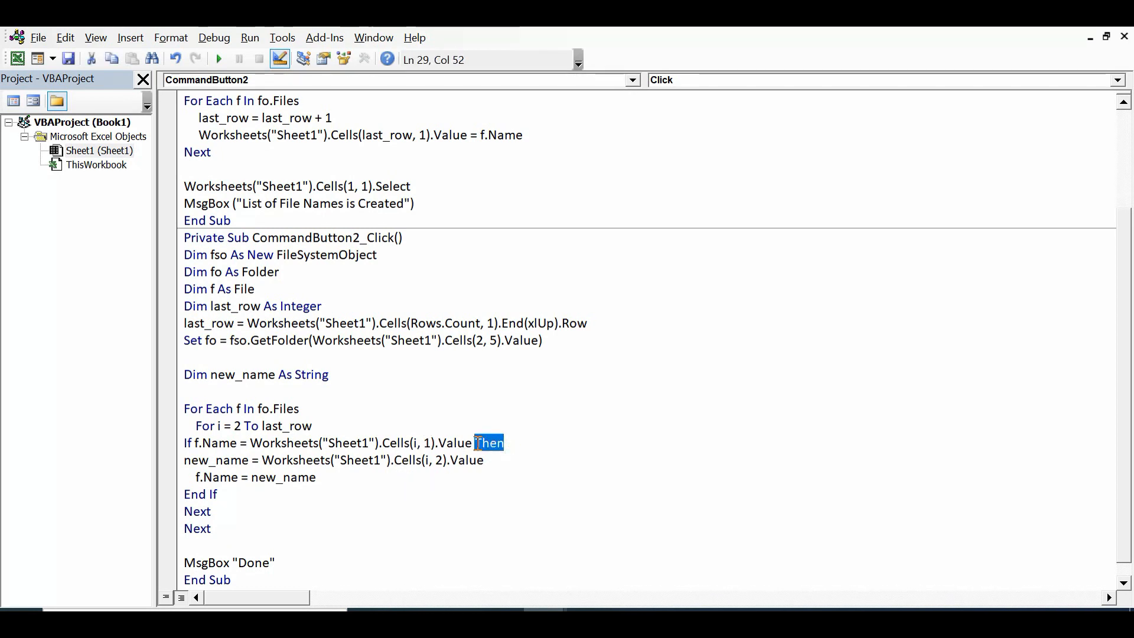
left_click(435, 494)
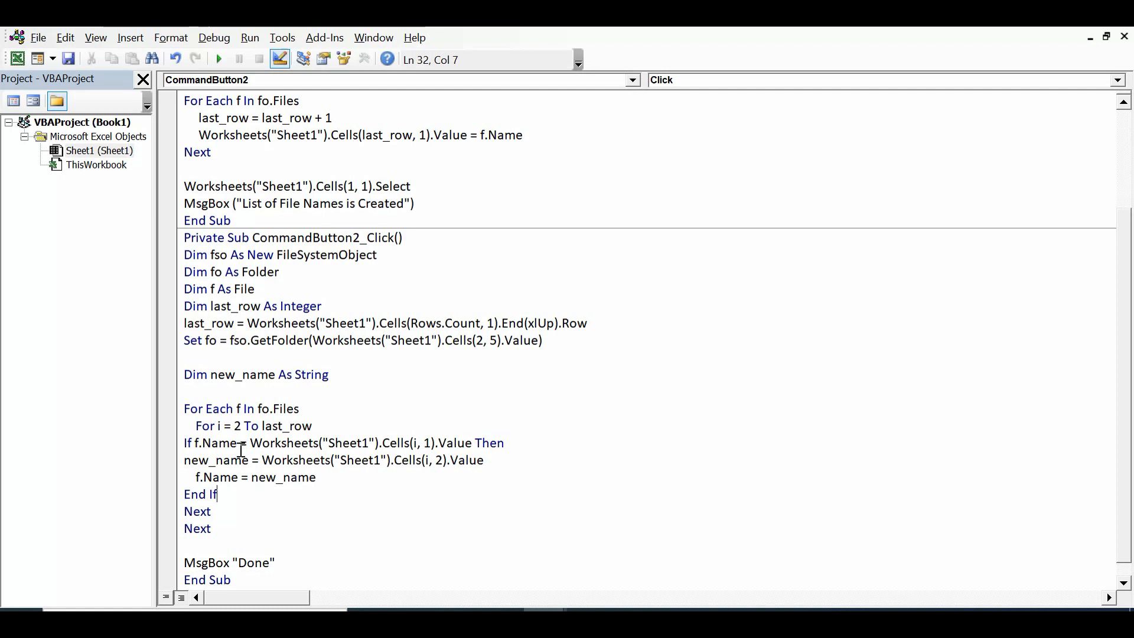
- Review how new_name is read from column B and assigned with f.Name = new_name
left_click_drag(185, 460, 230, 460)
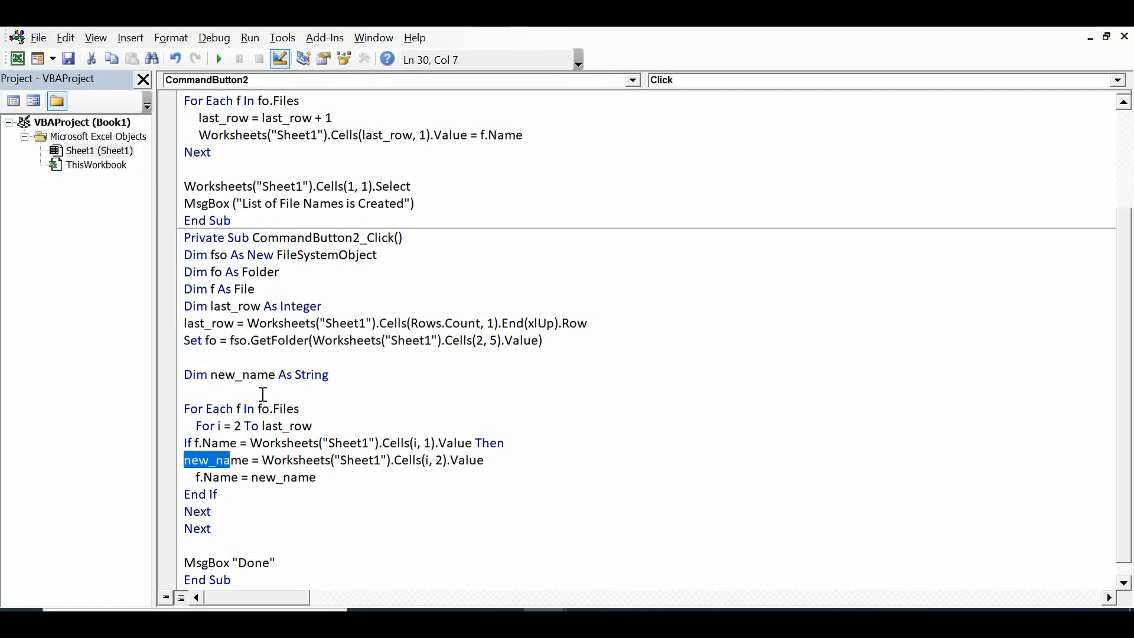
left_click_drag(274, 374, 225, 373)
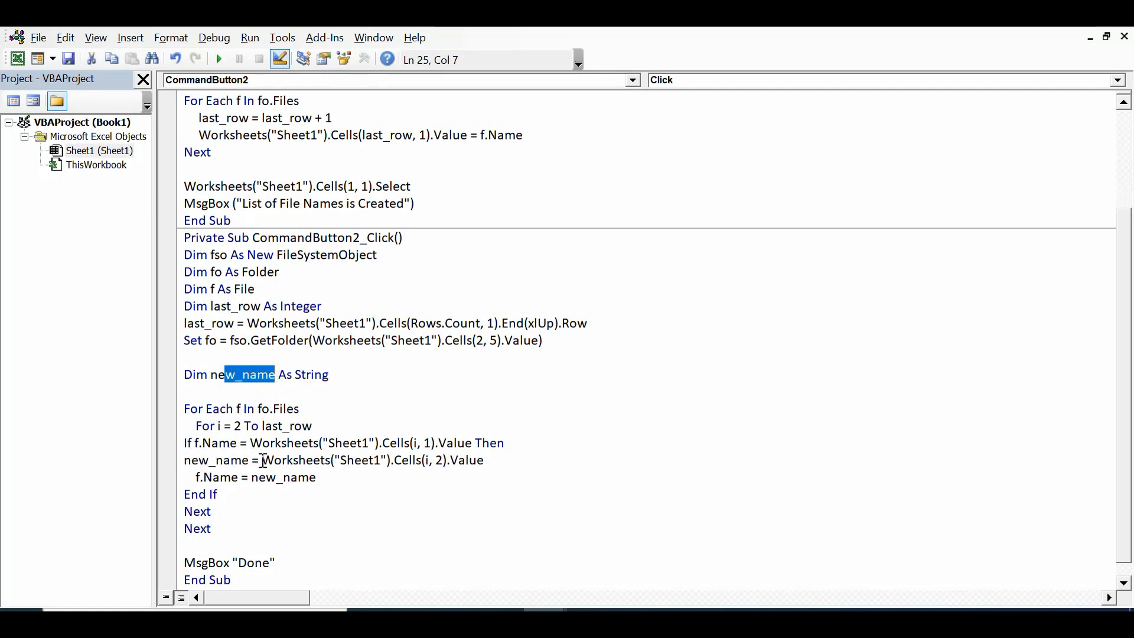
left_click_drag(263, 460, 487, 467)
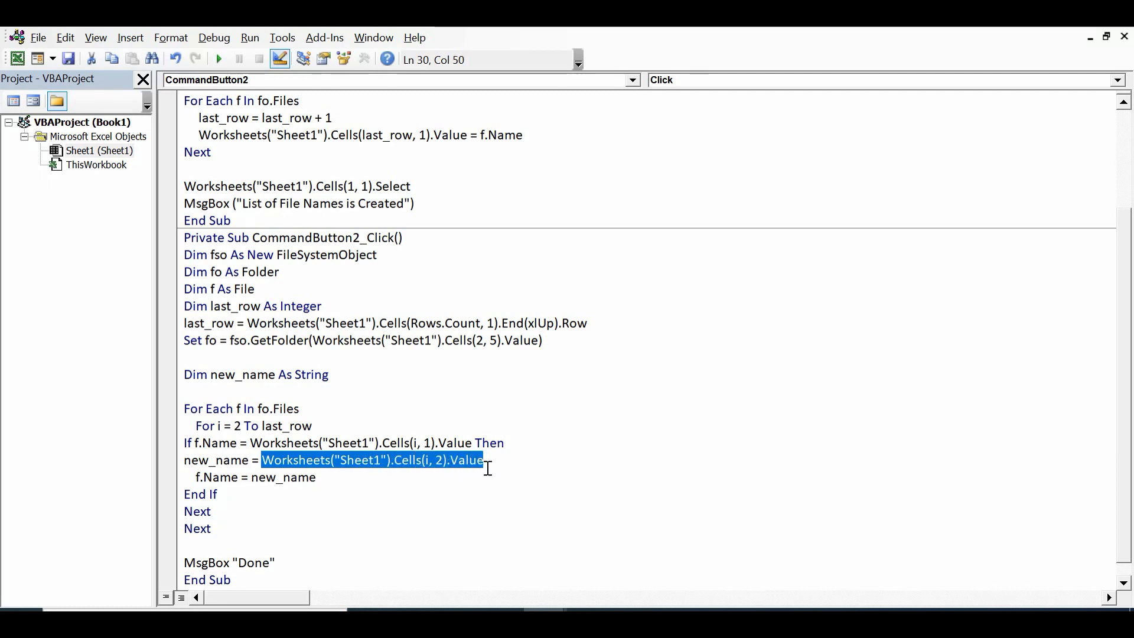
left_click(250, 499)
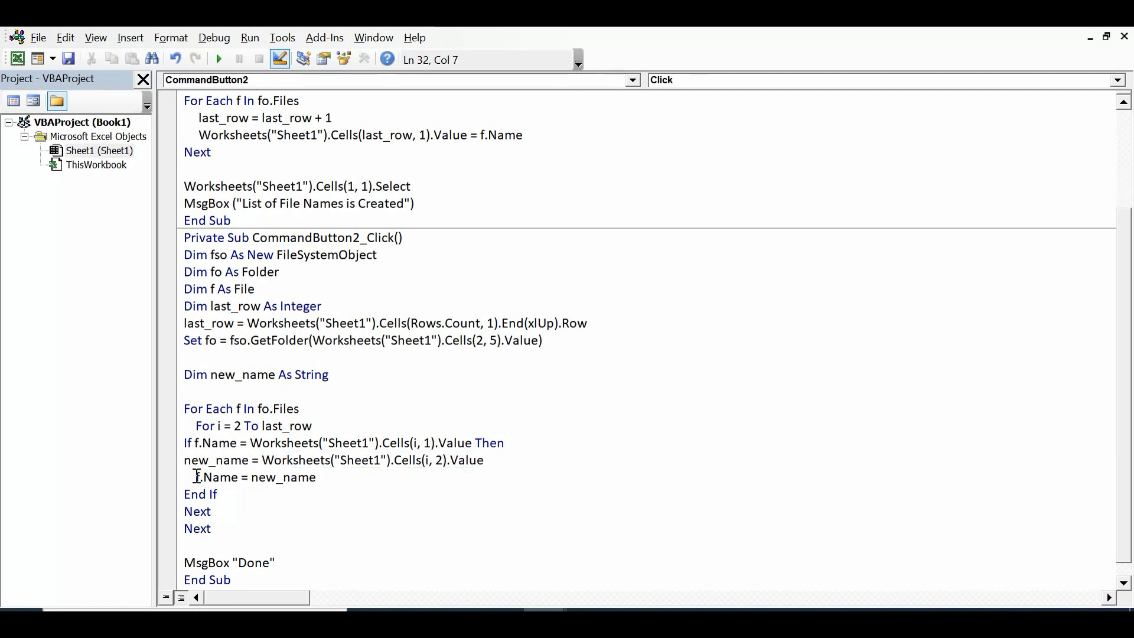
left_click_drag(197, 477, 220, 476)
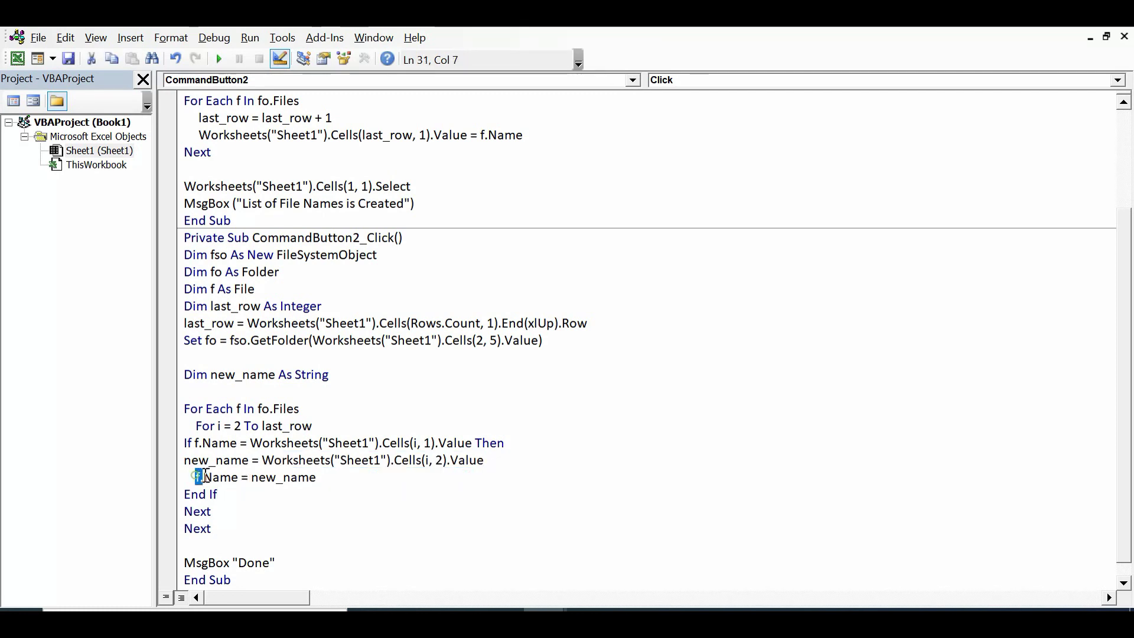
left_click(329, 477)
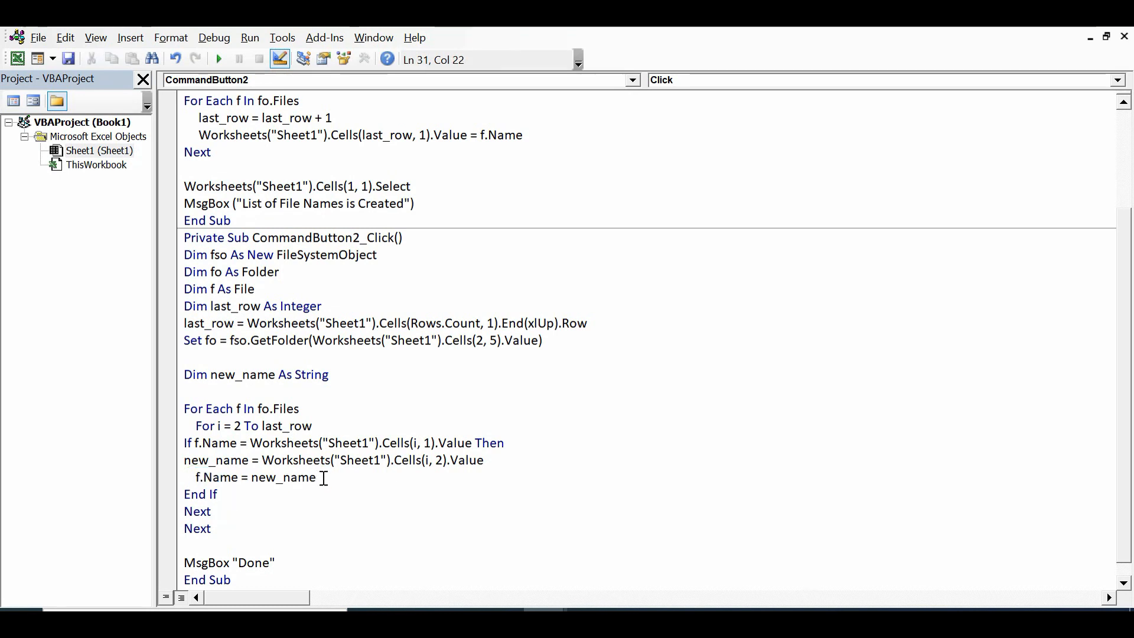
- Walk through the check-and-rename block, End If, and the two Next lines closing both loops
mouse_move(325, 476)
left_mouse_down()
mouse_move(186, 444)
mouse_move(182, 425)
left_mouse_up()
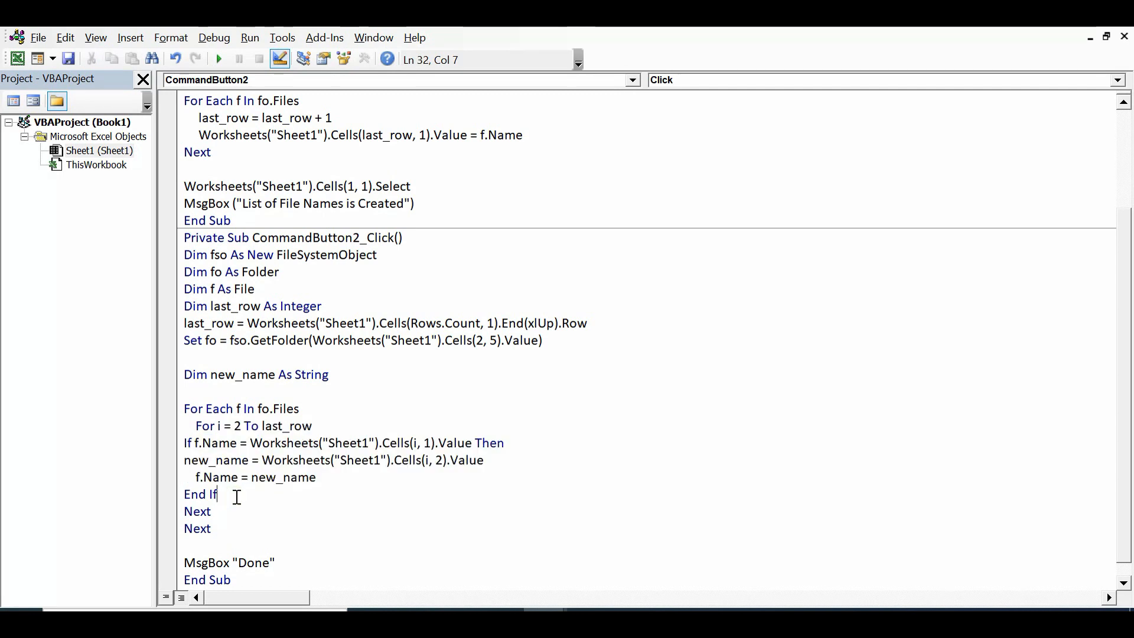
left_click_drag(238, 498, 182, 494)
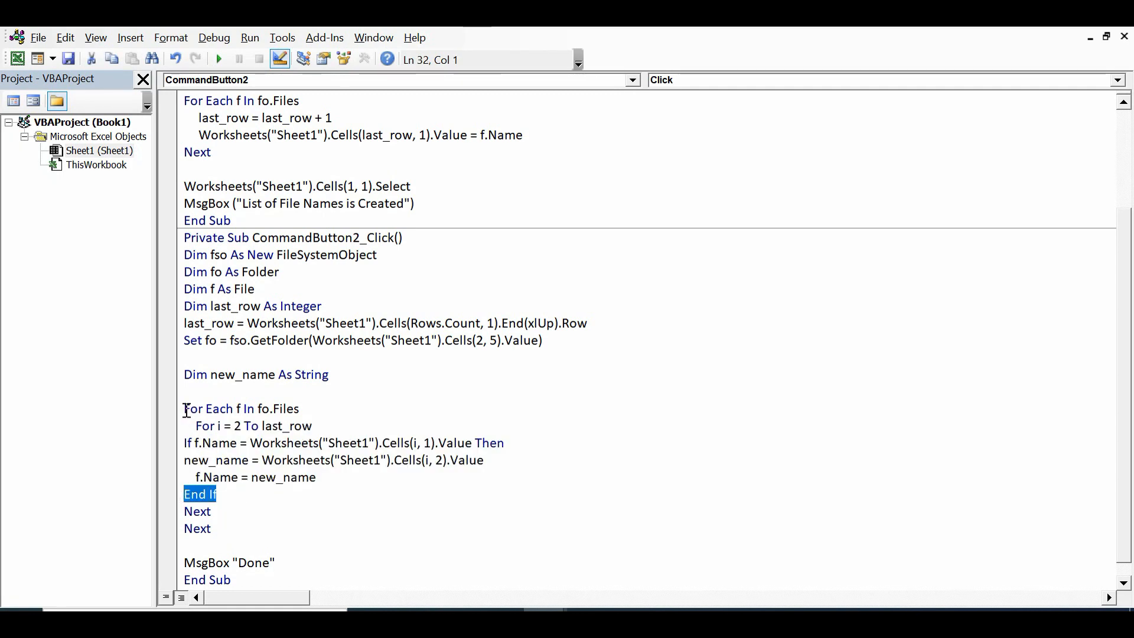
left_click(185, 409)
double_click(185, 409)
left_click(197, 425)
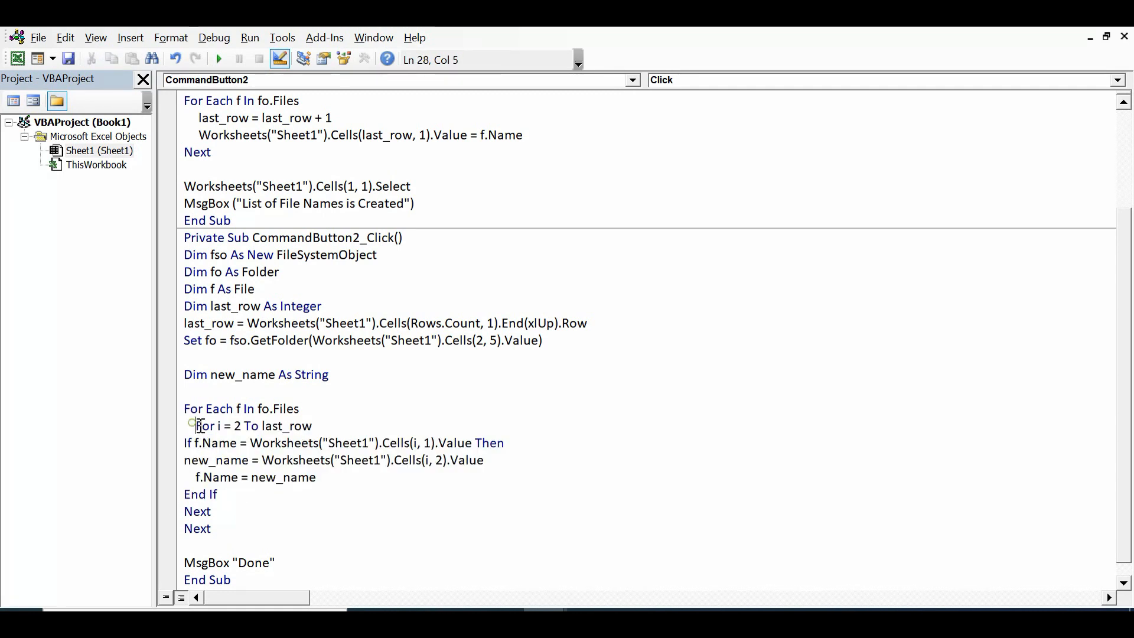
double_click(197, 426)
left_click(214, 512)
mouse_move(215, 511)
left_mouse_down()
mouse_move(172, 510)
mouse_move(177, 528)
left_mouse_up()
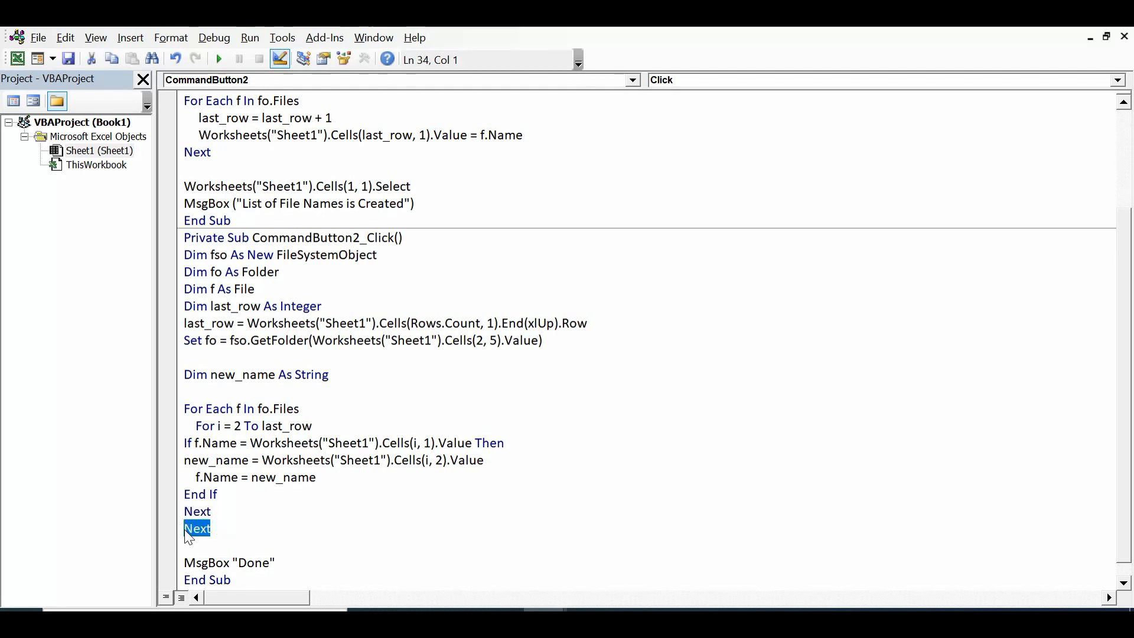
left_click(311, 543)
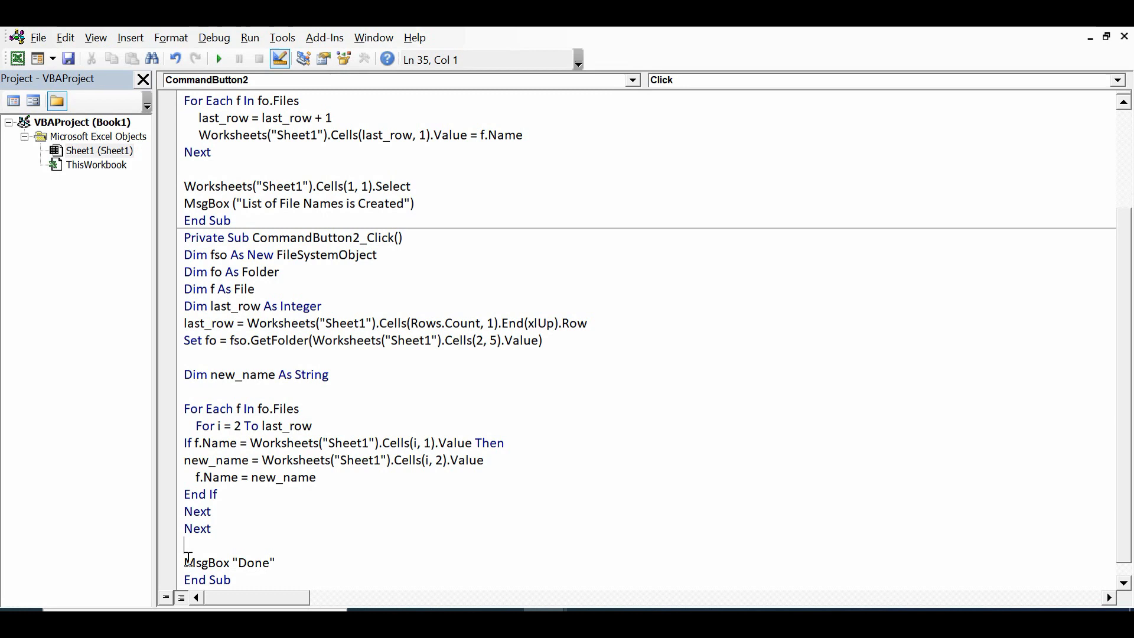
- Change the MsgBox text to 'Task is completed' and remove the empty line above it
left_click(268, 564)
key("BackSpace")
key("BackSpace")
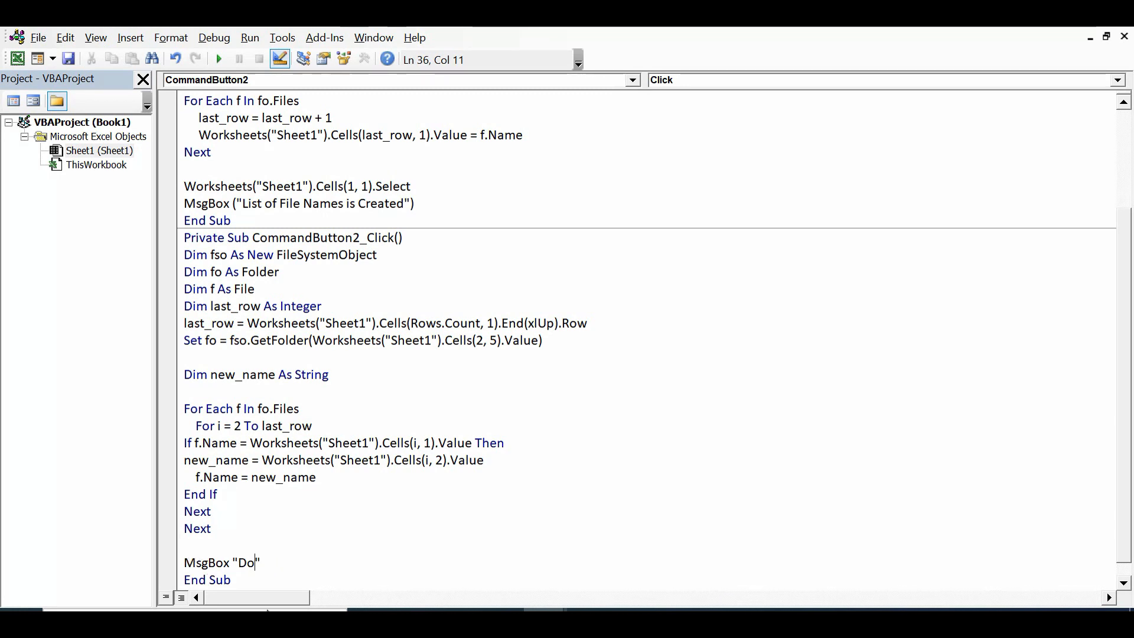
key("BackSpace")
key("BackSpace")
type("Task is ")
type("completed")
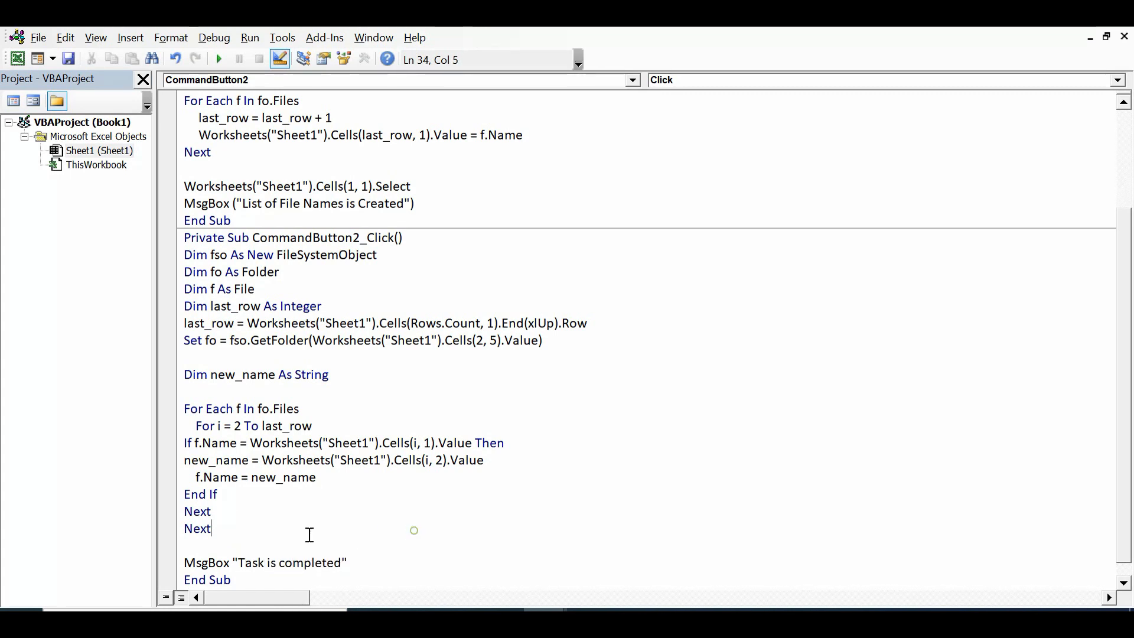
left_click(195, 544)
key("Delete")
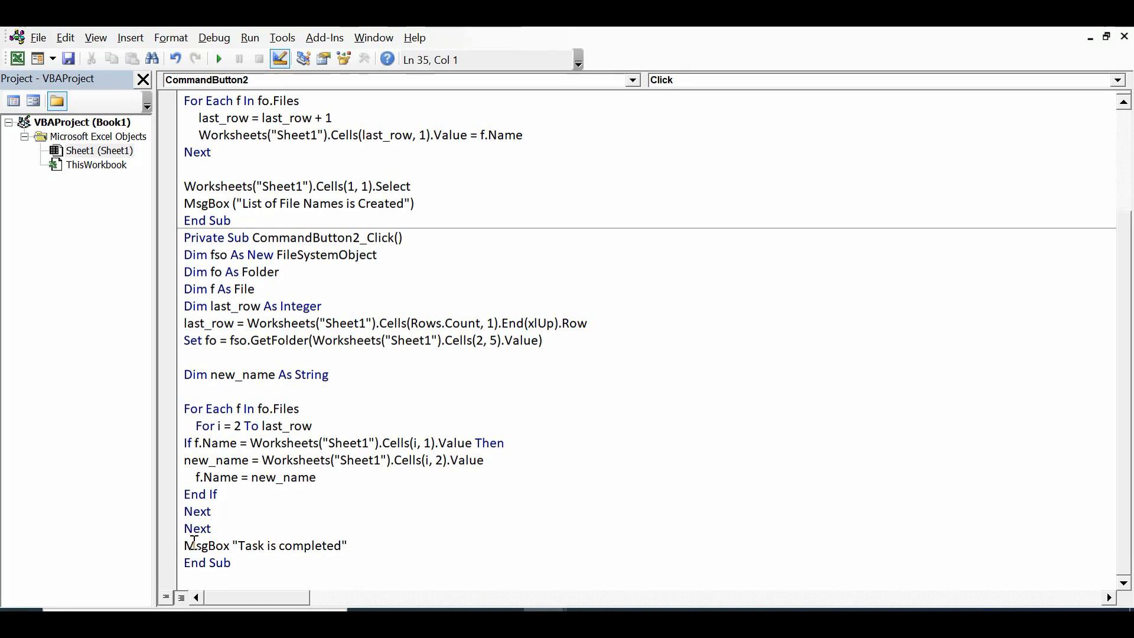
left_click(679, 410)
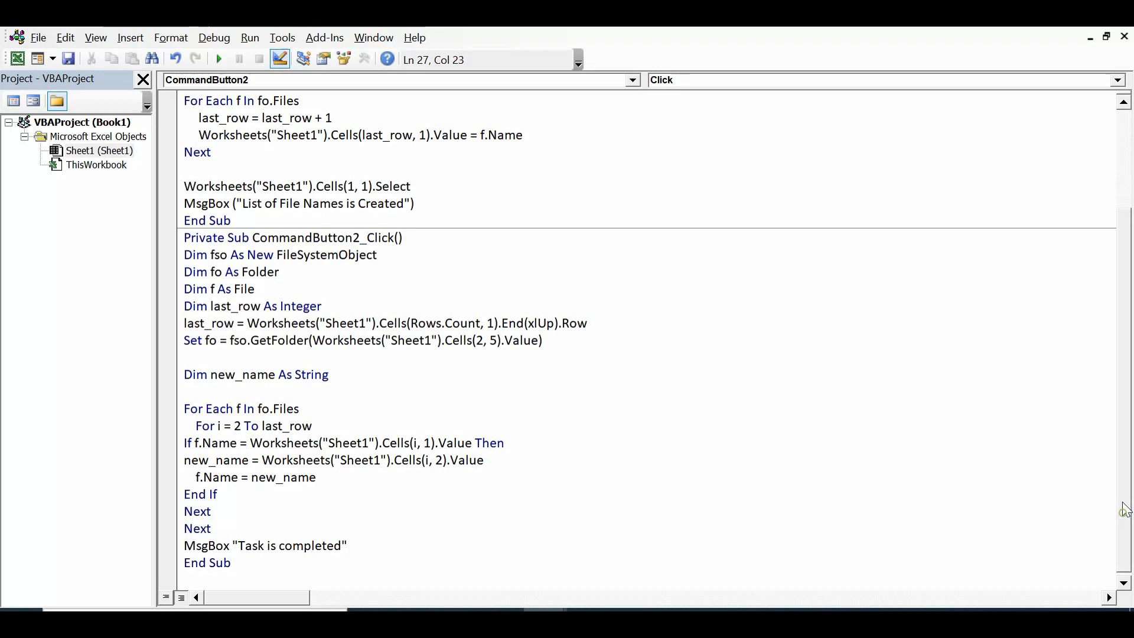
scroll(1126, 519, "up", 3)
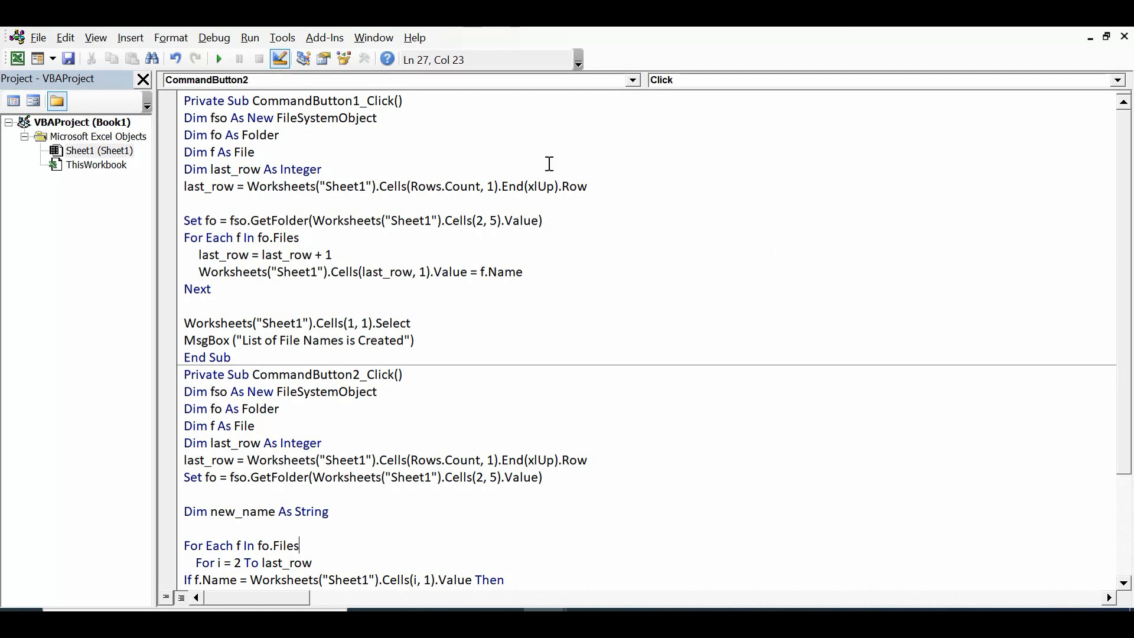
- Delete the empty line after last_row in CommandButton1_Click and head to the Tools menu
left_click(246, 202)
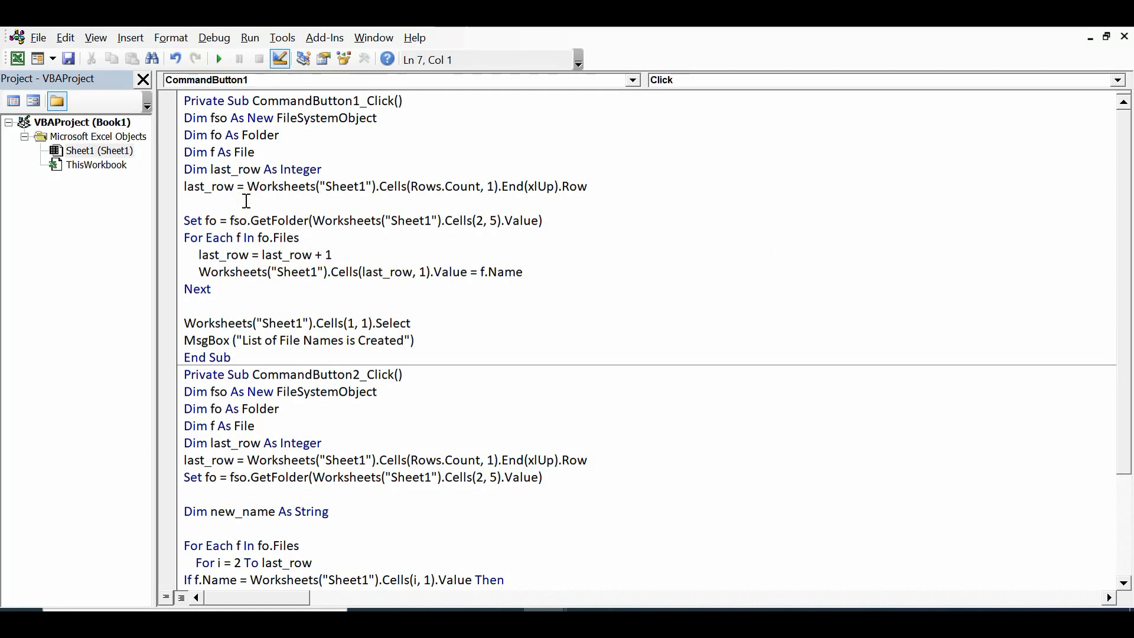
key("Delete")
left_click(204, 284)
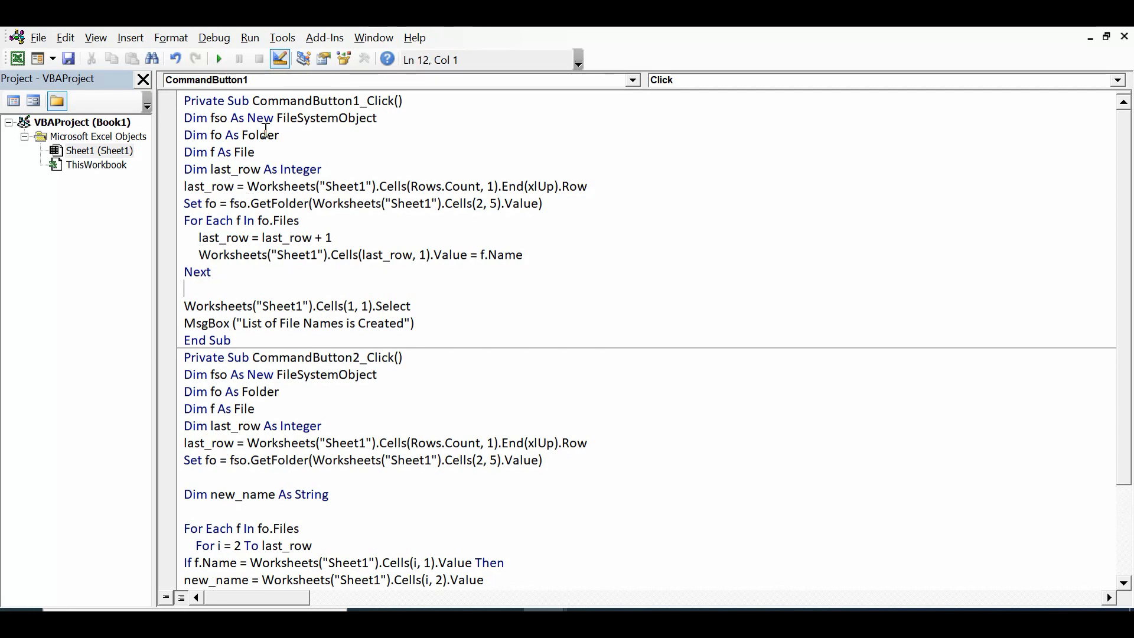
left_click(326, 135)
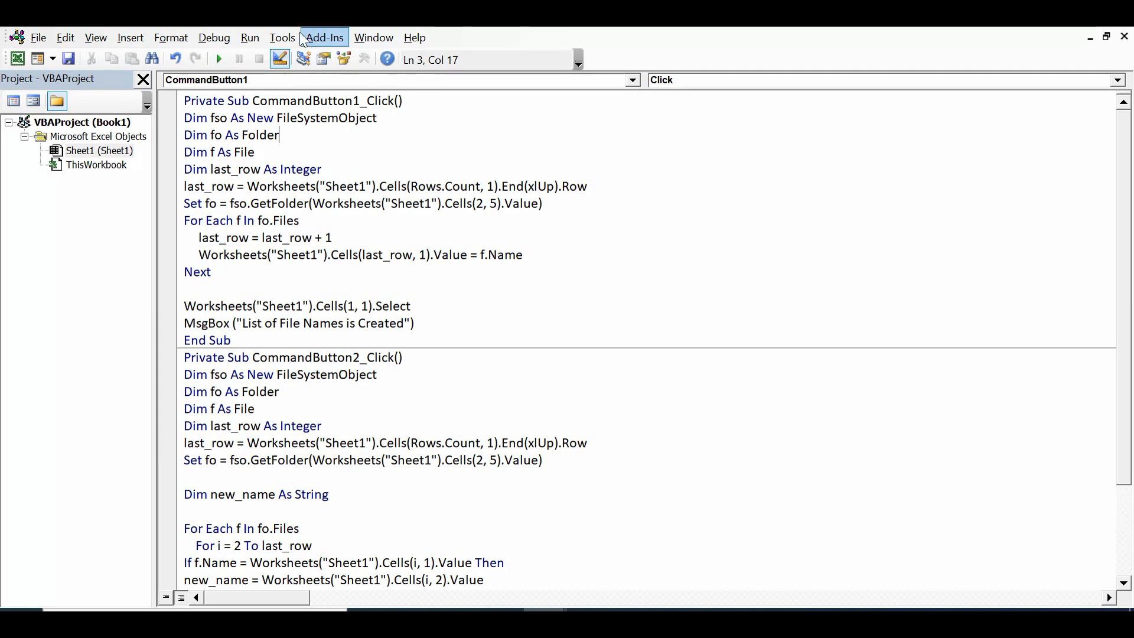
left_click(281, 37)
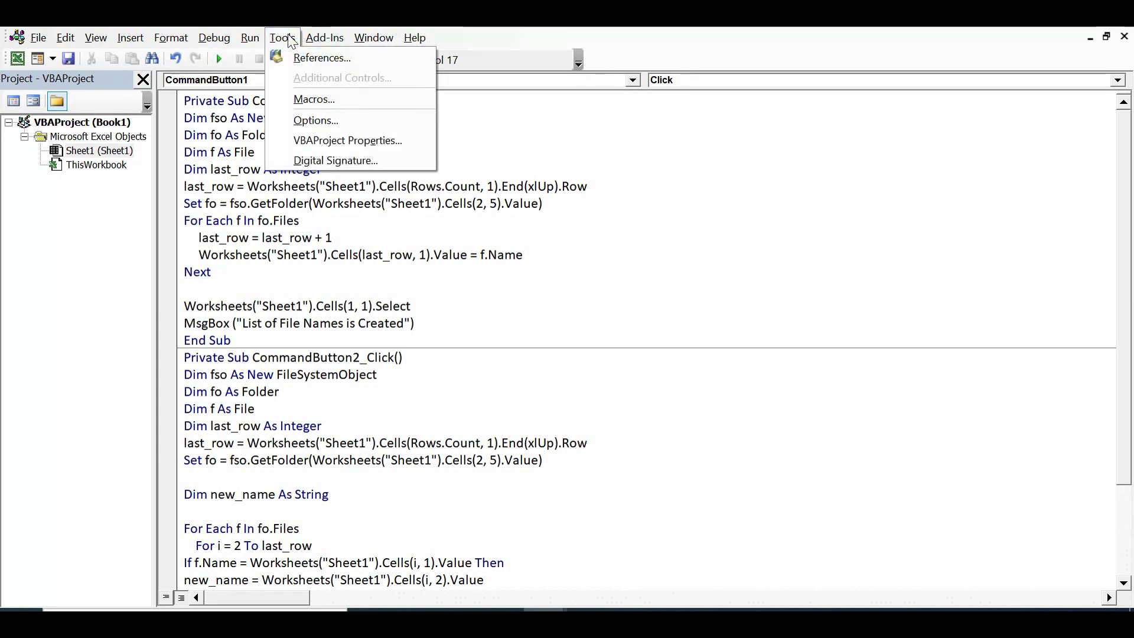
- Enable Microsoft Scripting Runtime in Tools > References and confirm with OK
left_click(321, 57)
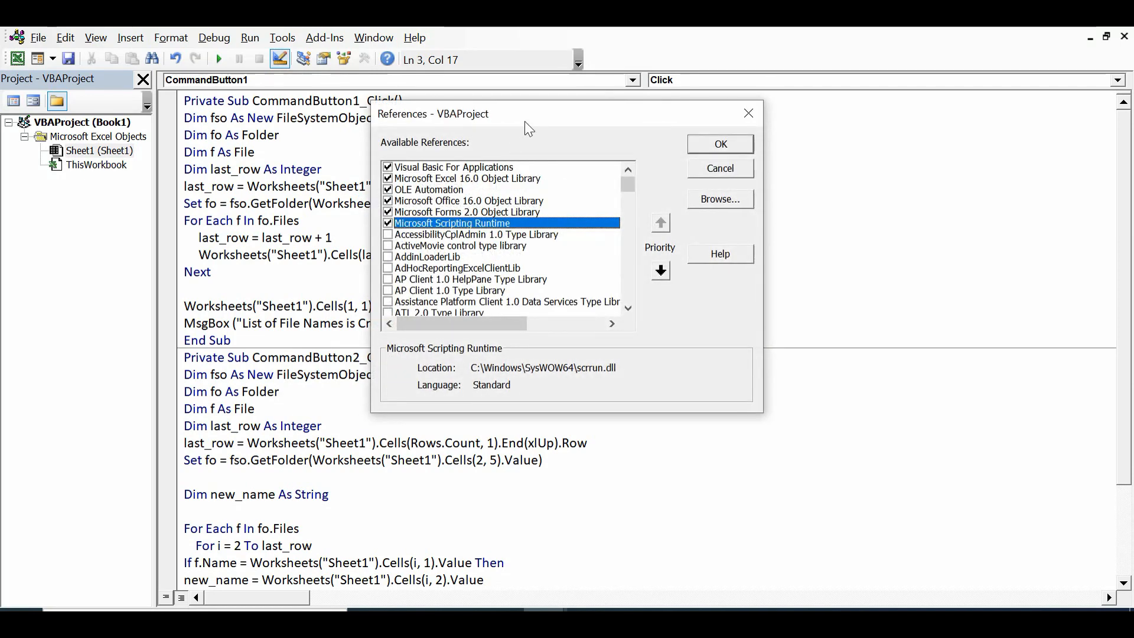
left_click_drag(531, 115, 500, 192)
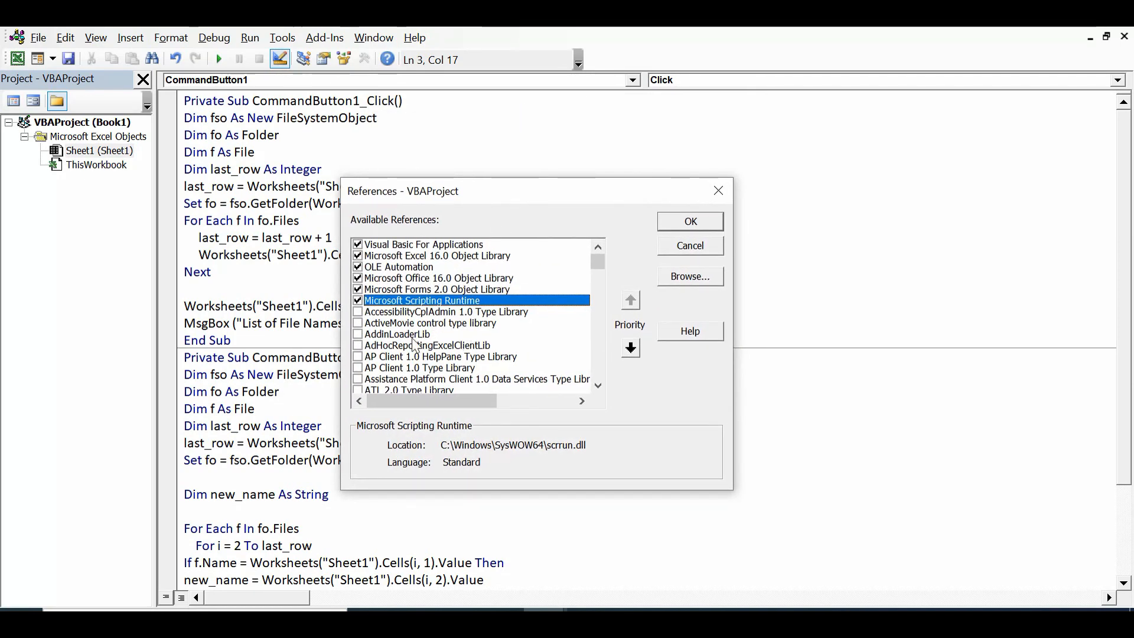
left_click(358, 302)
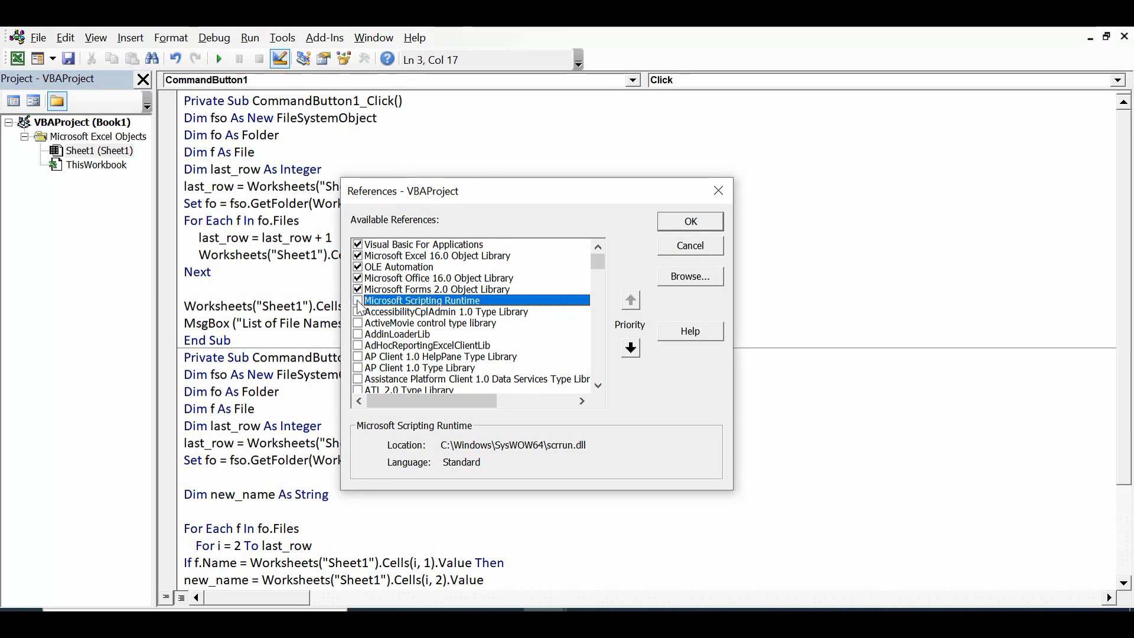
left_click(359, 301)
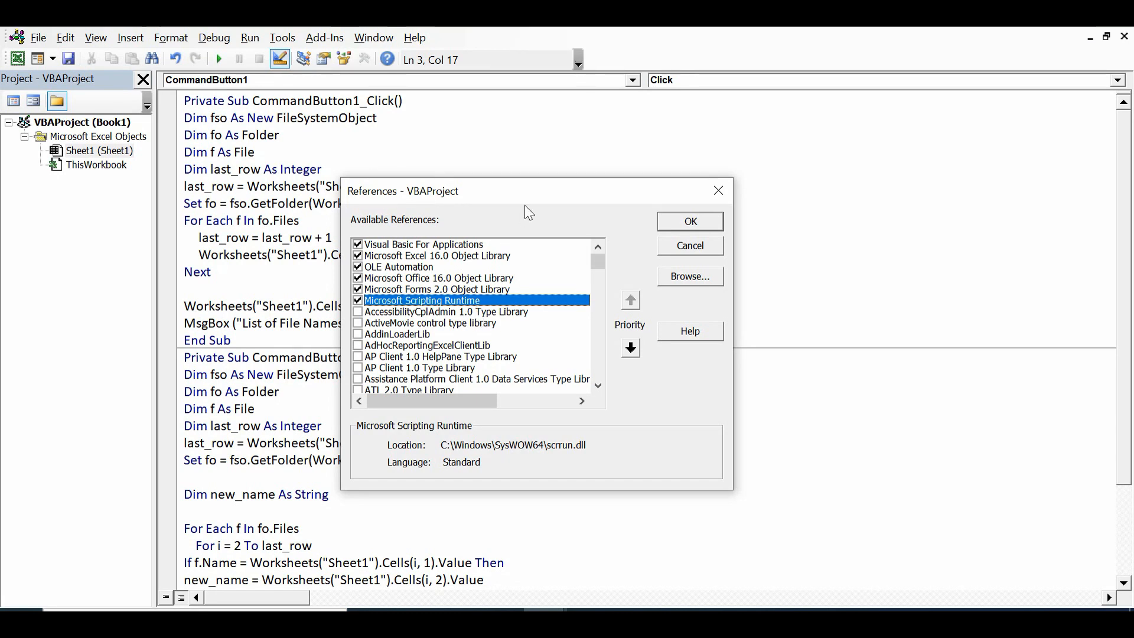
left_click(696, 221)
left_click(620, 283)
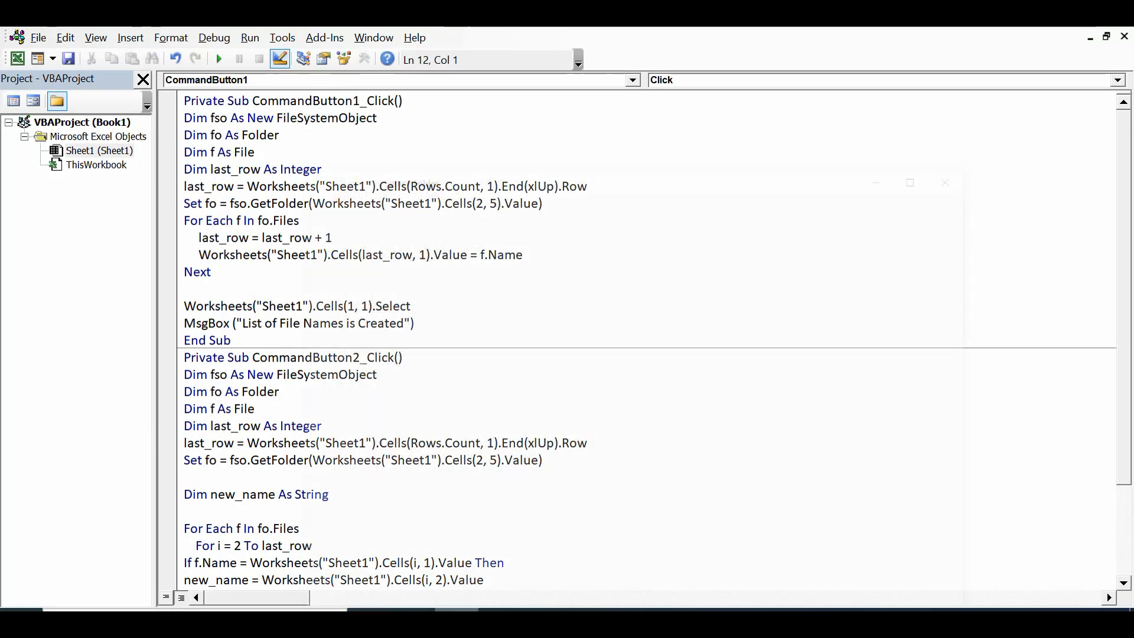
- Briefly show the Source Folder files in File Explorer, then minimize that window
key("alt+Tab")
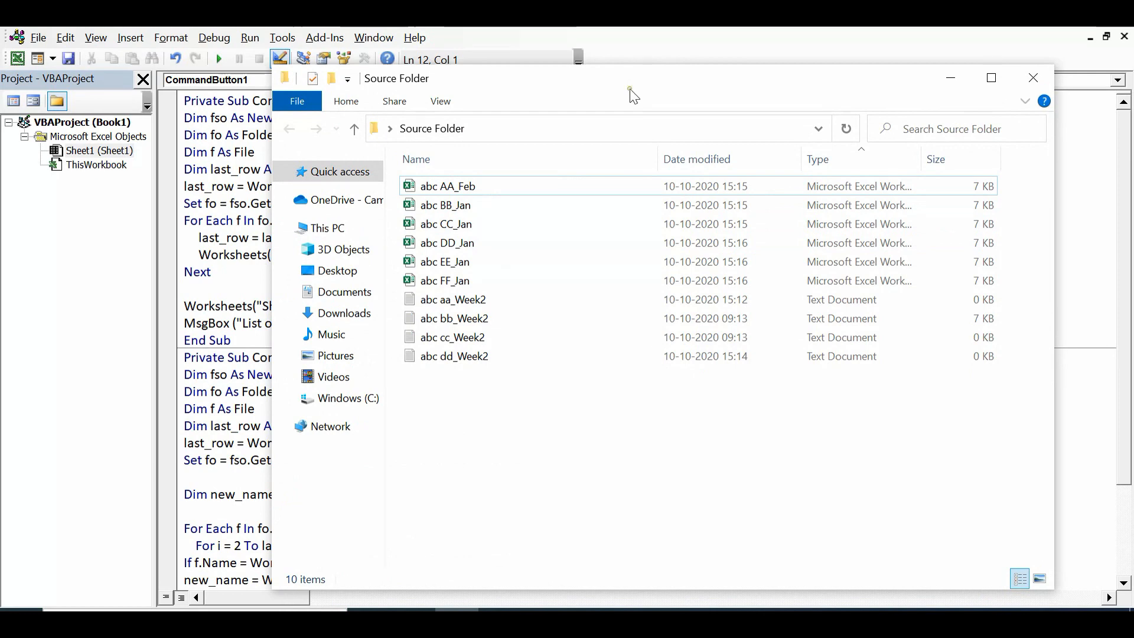
left_click_drag(633, 95, 681, 91)
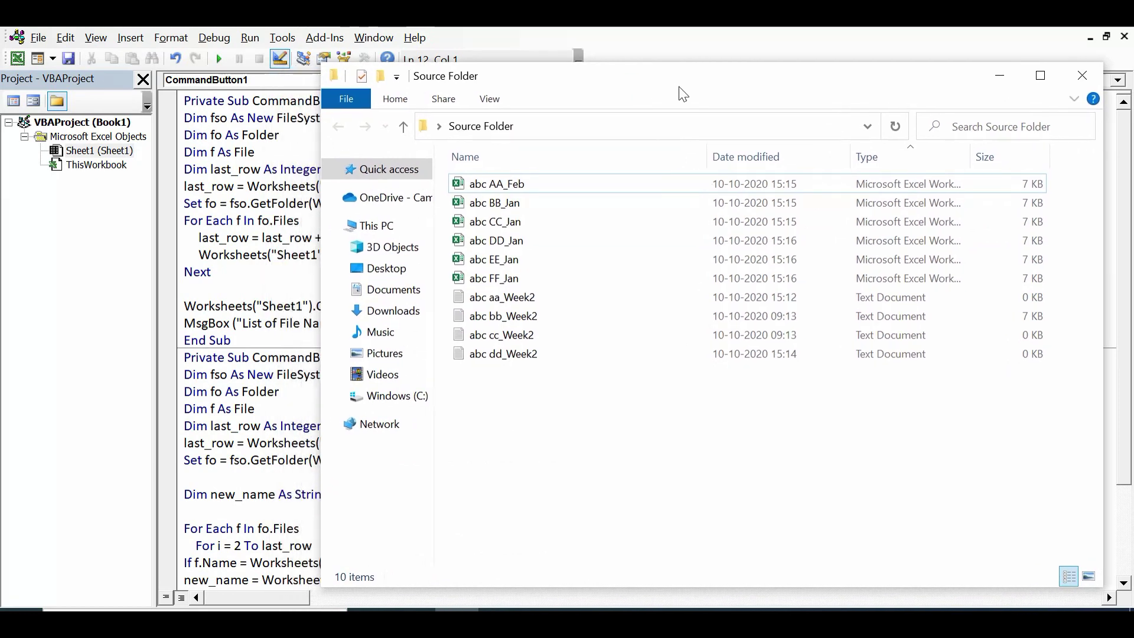
left_click(998, 78)
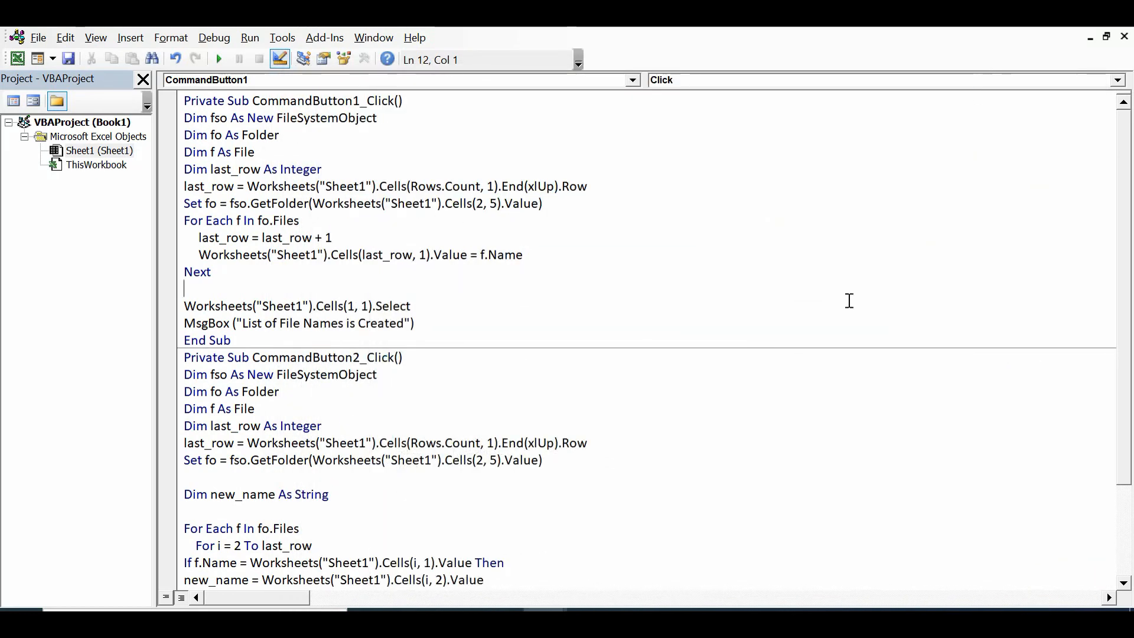
- Delete the blank lines after Set fo, before For Each, and after the first loop
left_click(186, 477)
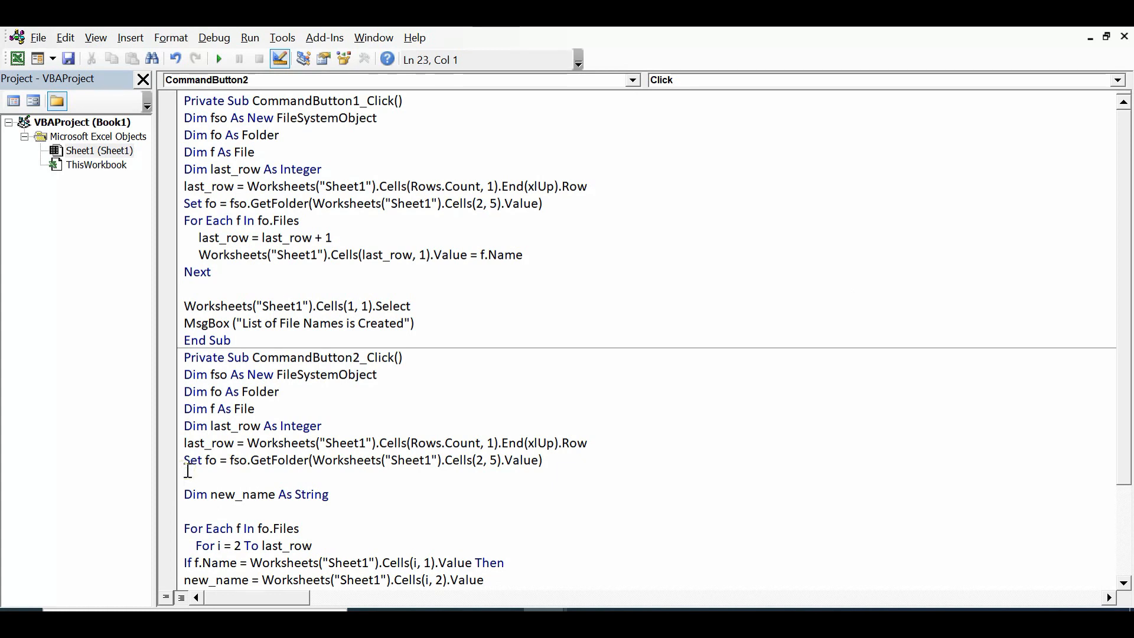
key("Delete")
left_click(191, 496)
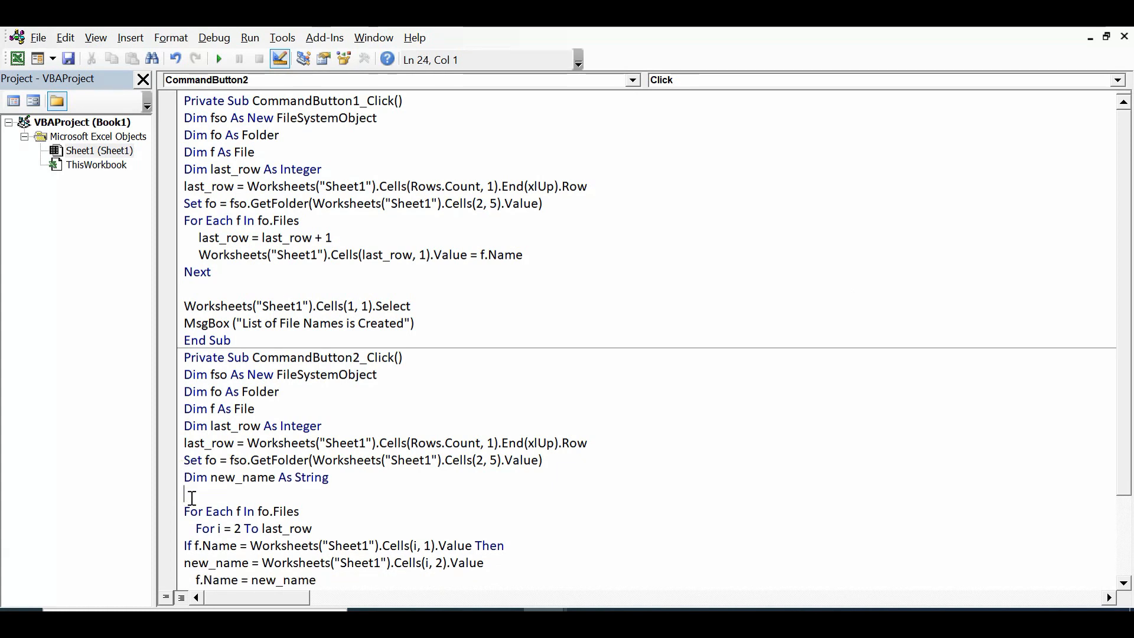
key("Delete")
left_click(199, 288)
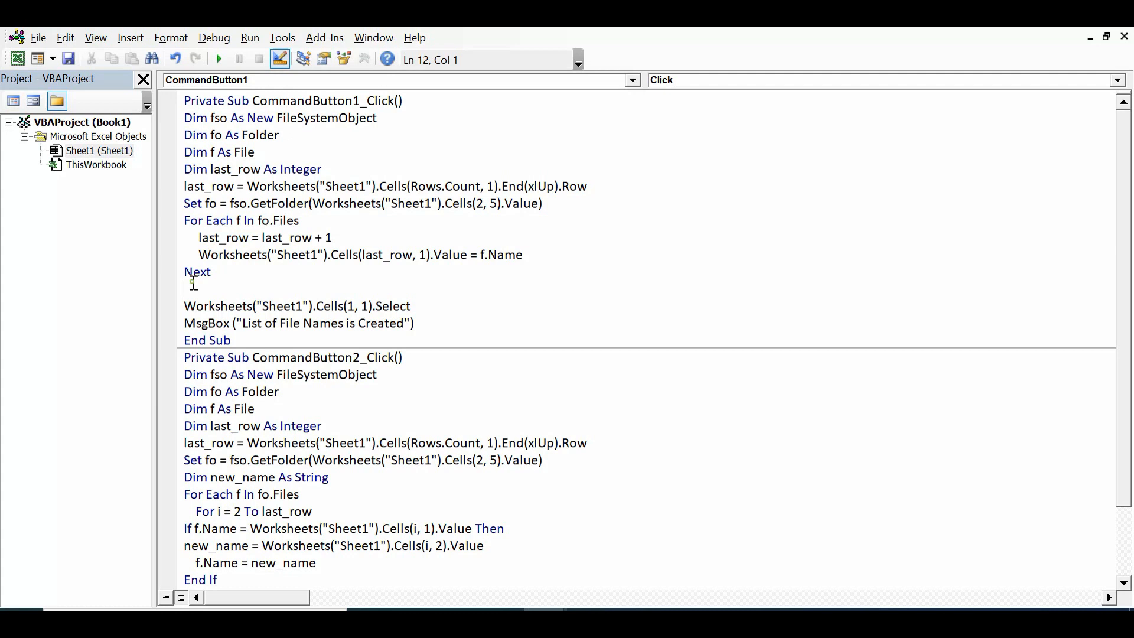
key("Delete")
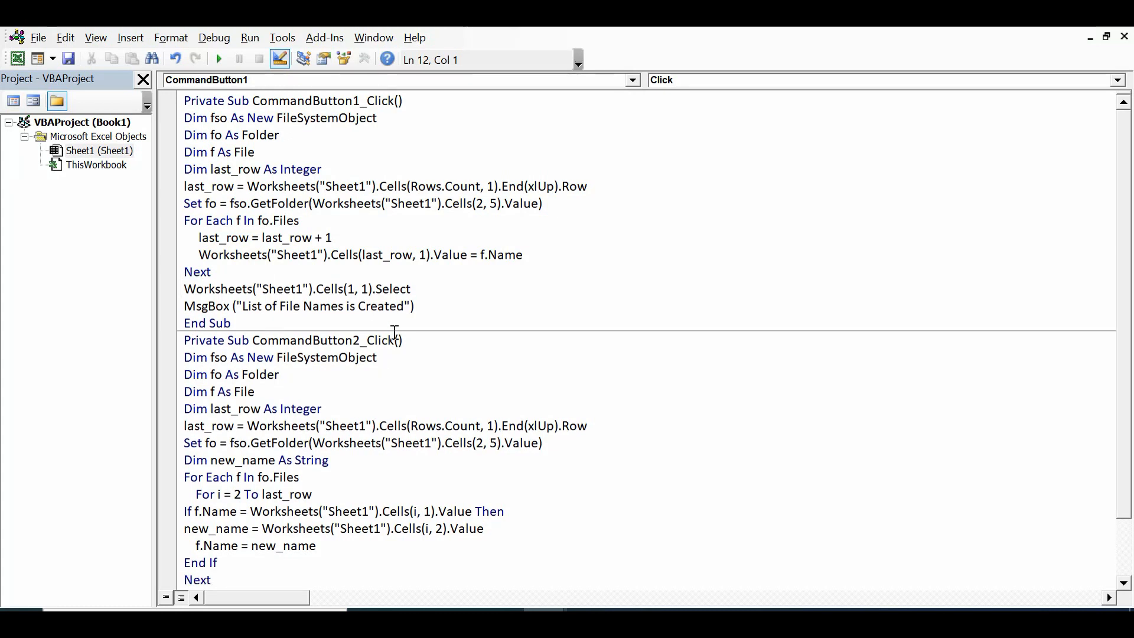